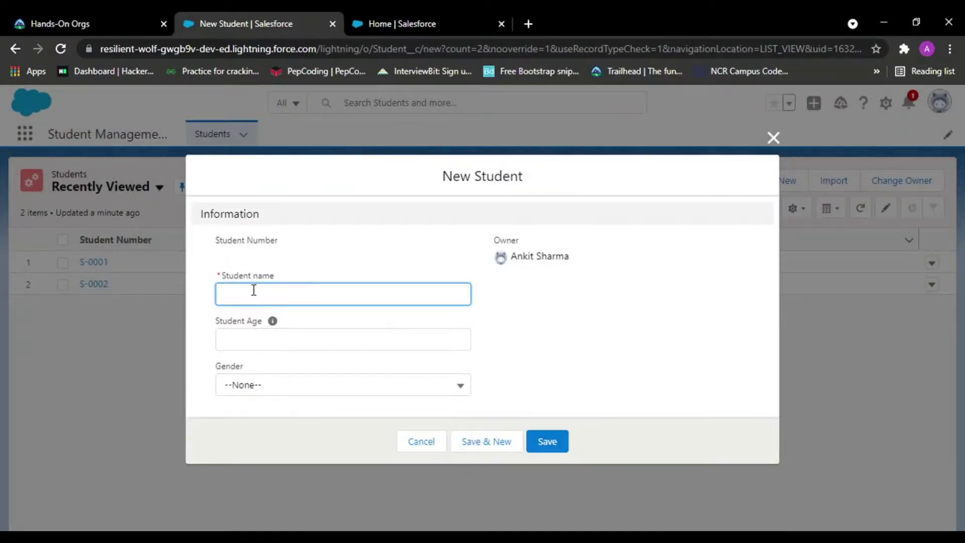
# Discard the unfinished New Student record, leaving the Students list with S-0001 and S-0002
pyautogui.moveTo(237, 242); pyautogui.dragTo(634, 308)
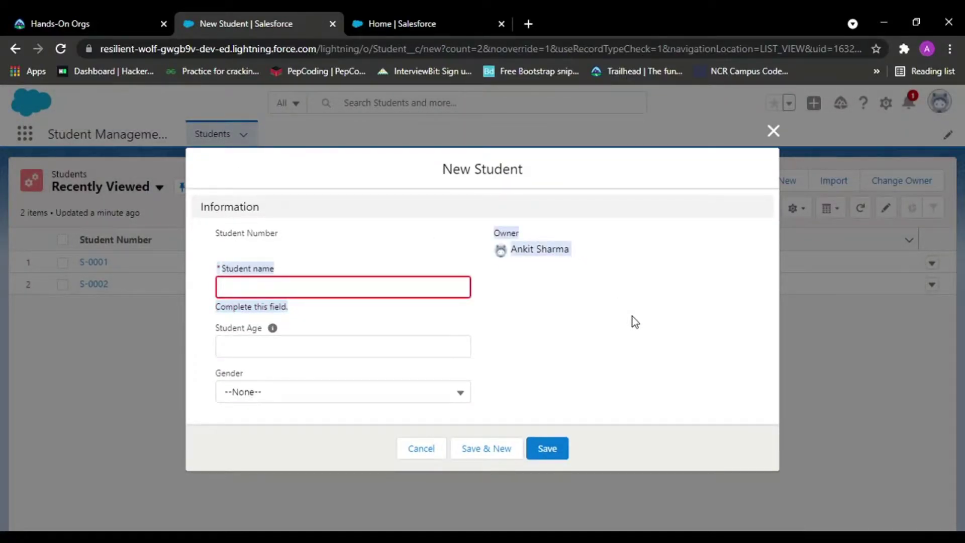
pyautogui.click(632, 316)
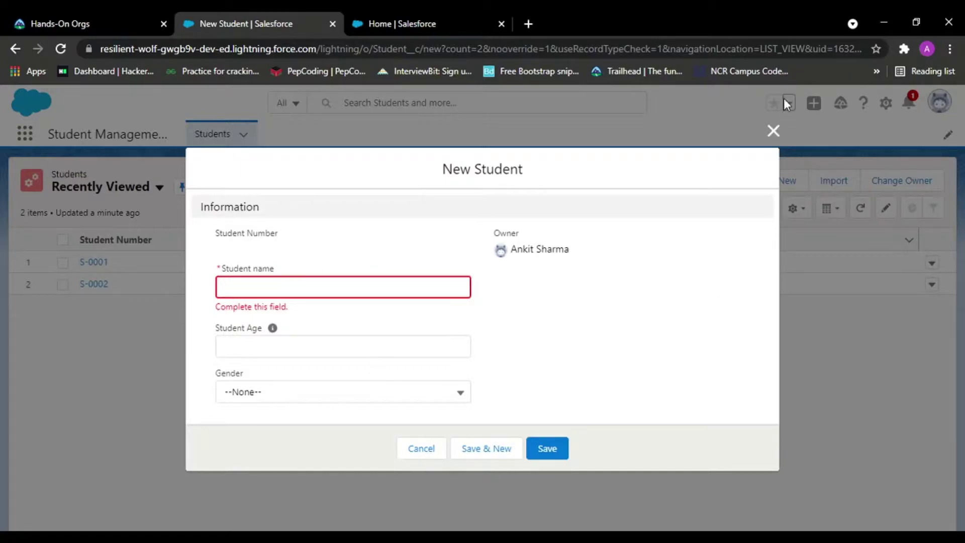
pyautogui.click(773, 132)
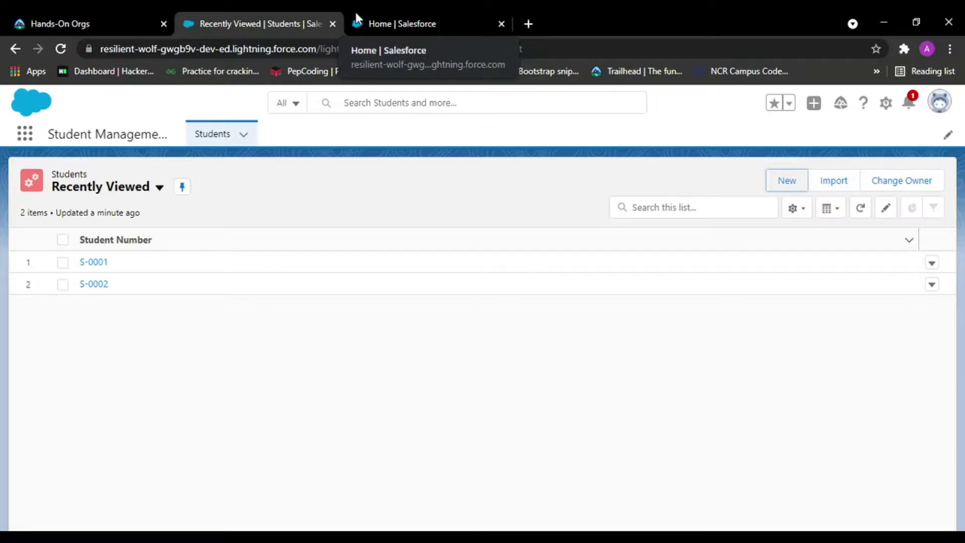
# Find the Student object in Setup's Object Manager by searching 'student'
pyautogui.click(397, 24)
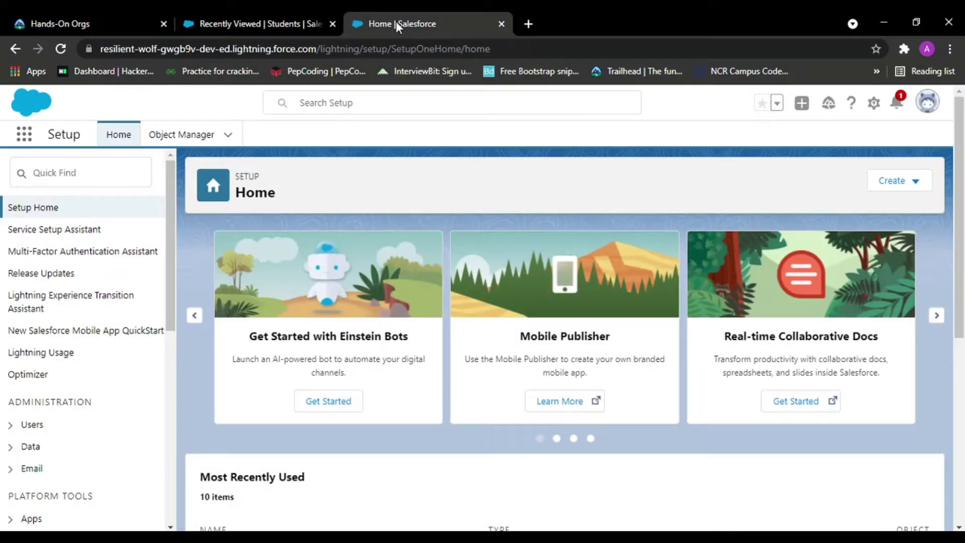
pyautogui.click(195, 136)
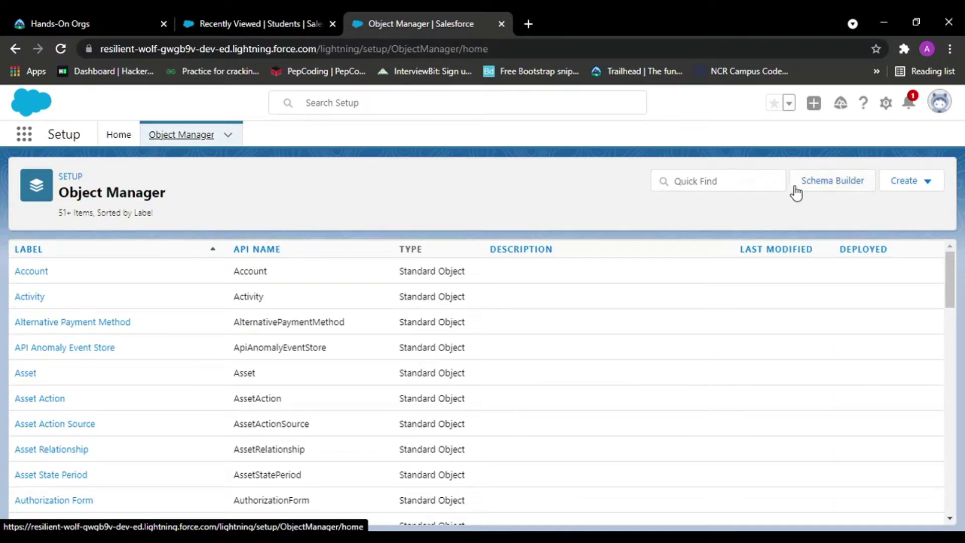
pyautogui.click(751, 186)
pyautogui.write('student')
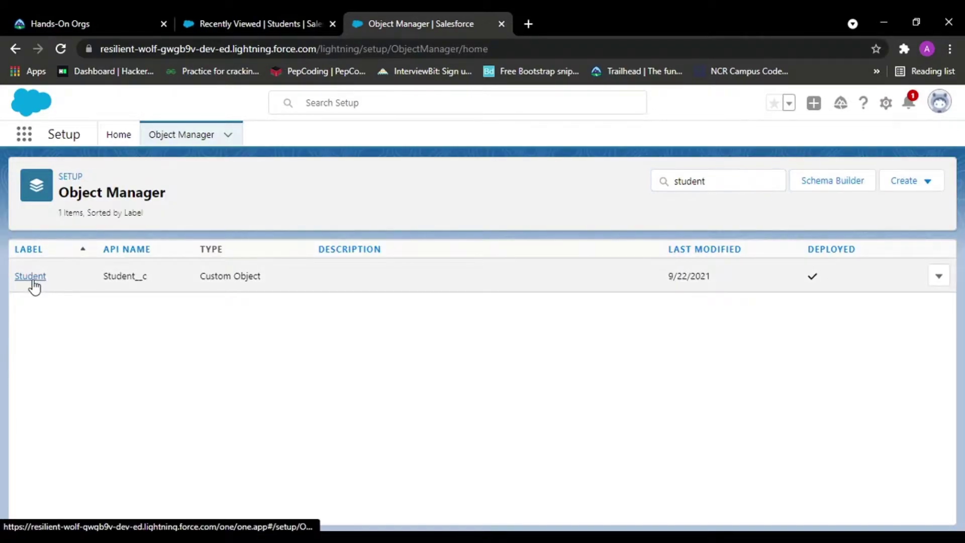
# Start a new custom field under Student's Fields & Relationships
pyautogui.click(34, 280)
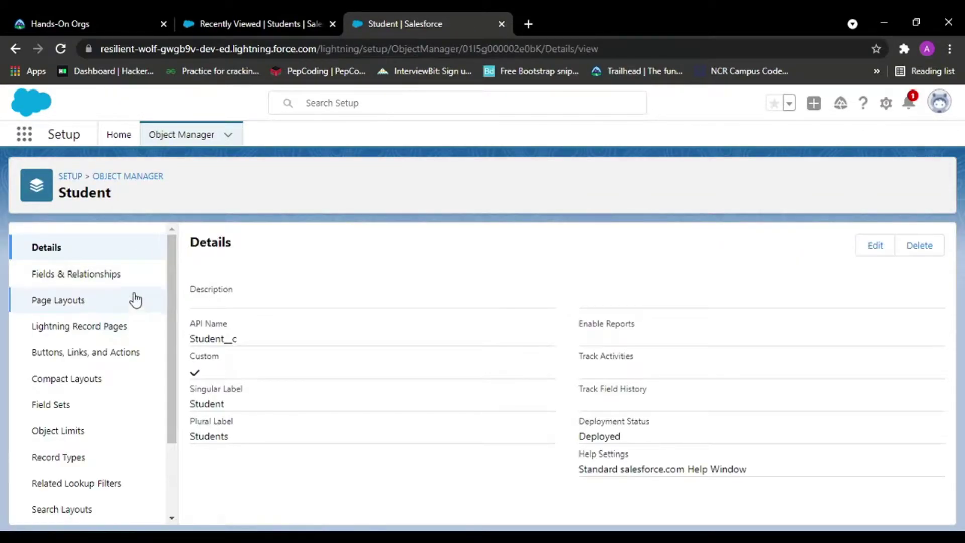
pyautogui.click(112, 277)
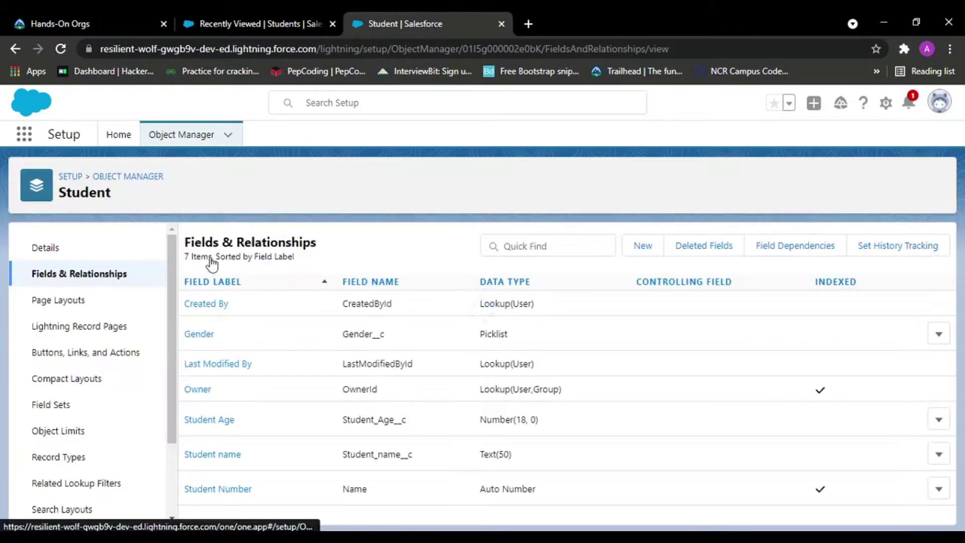
pyautogui.click(644, 250)
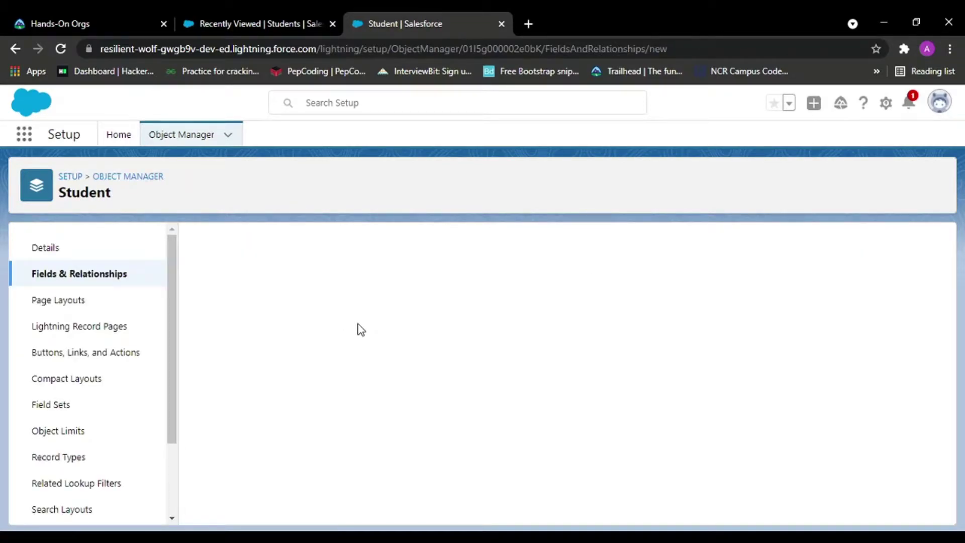
pyautogui.scroll(-3, 330, 291)
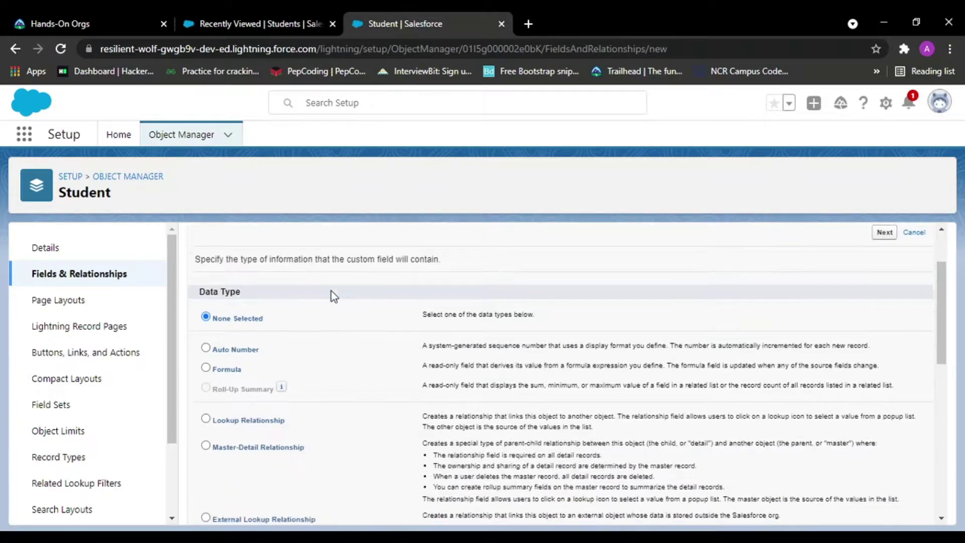
pyautogui.scroll(-1, 331, 291)
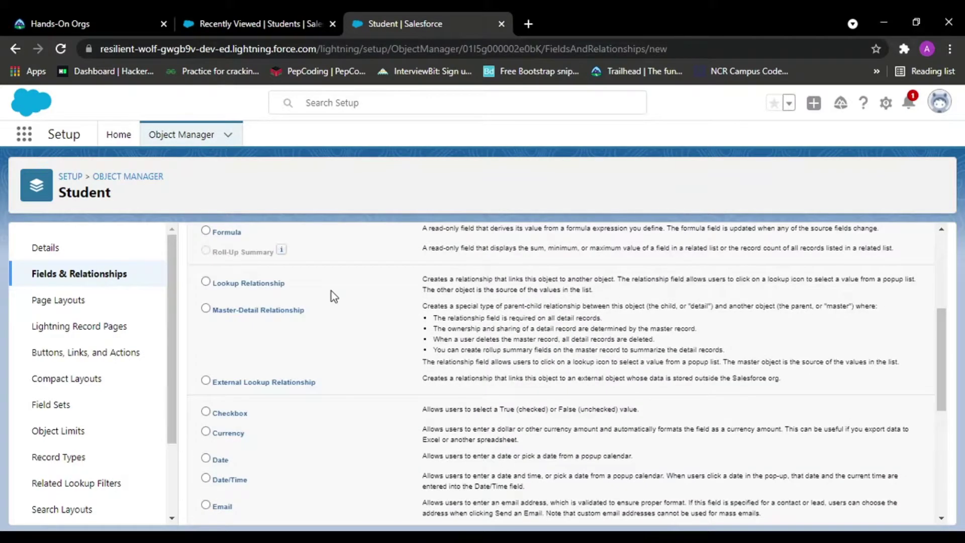
pyautogui.scroll(-1, 262, 266)
pyautogui.scroll(1, 262, 264)
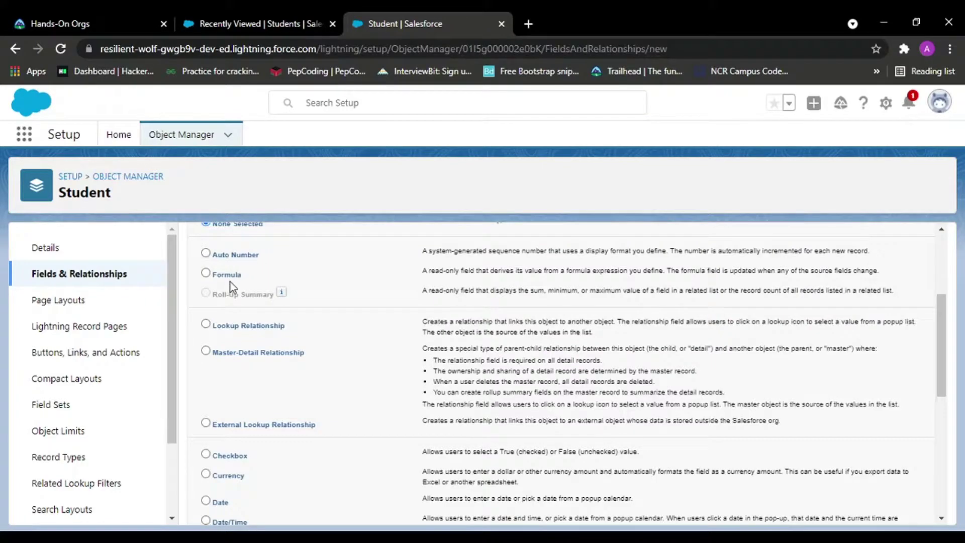
pyautogui.scroll(-1, 239, 286)
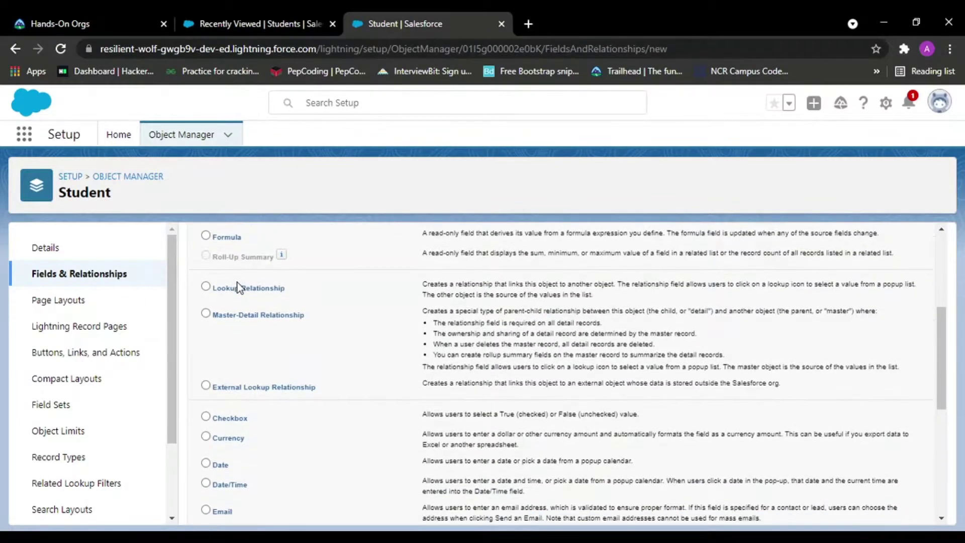
pyautogui.scroll(-3, 238, 287)
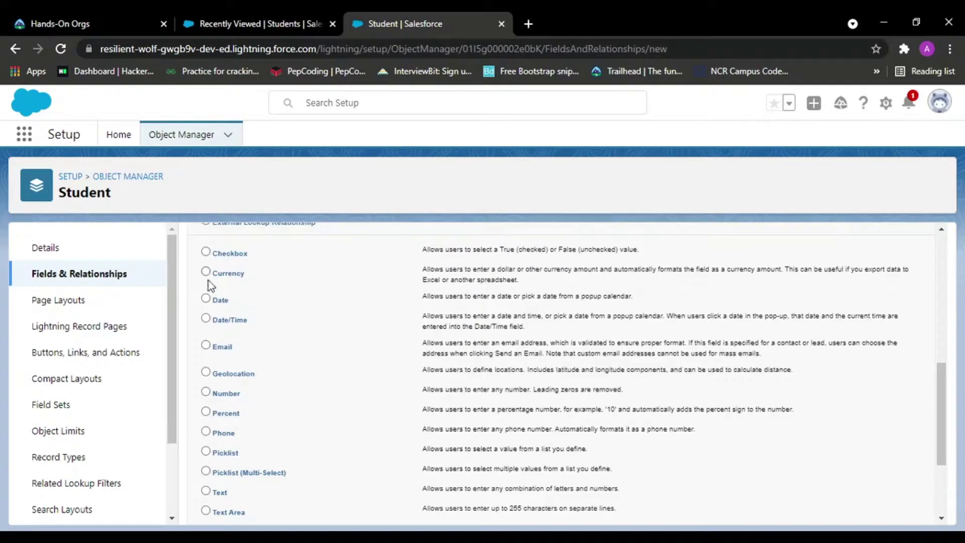
pyautogui.scroll(3, 215, 427)
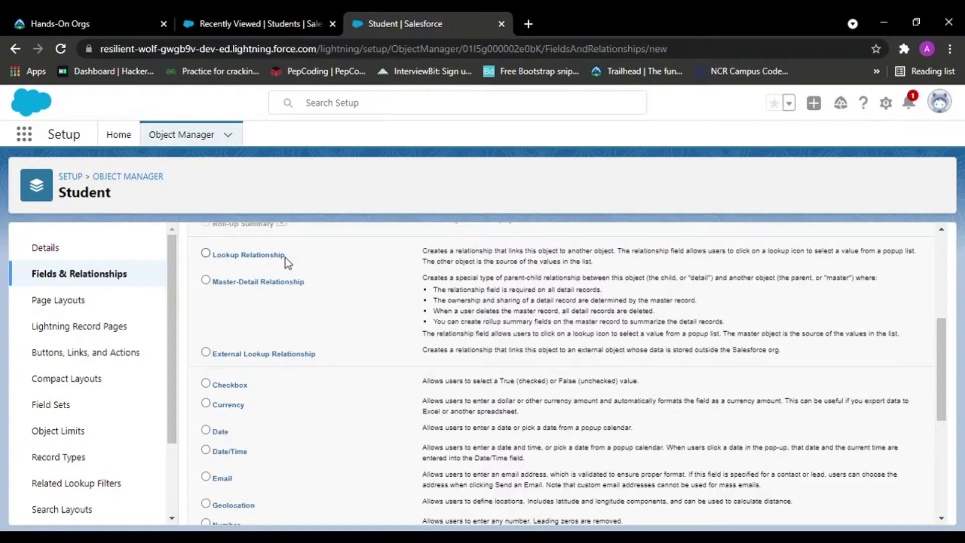
pyautogui.scroll(-1, 285, 257)
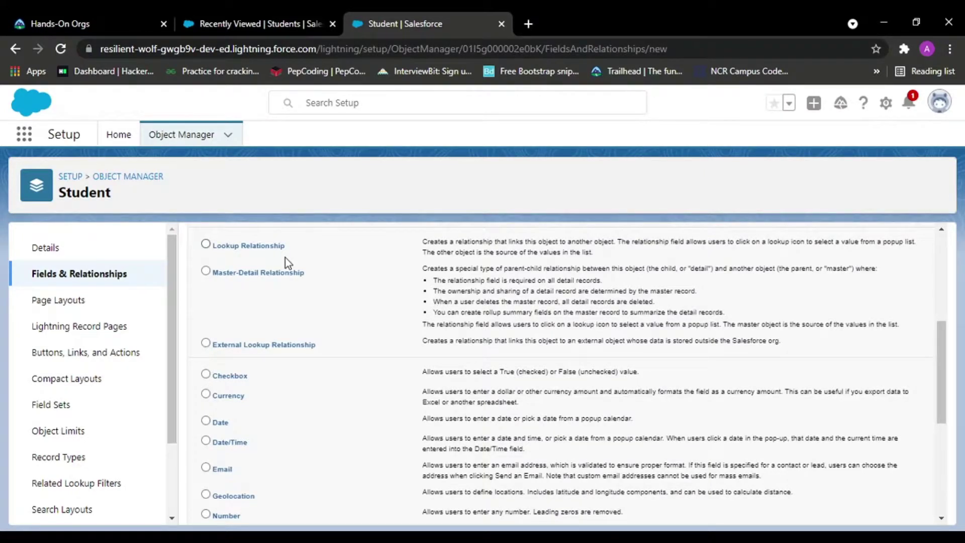
pyautogui.scroll(-1, 286, 260)
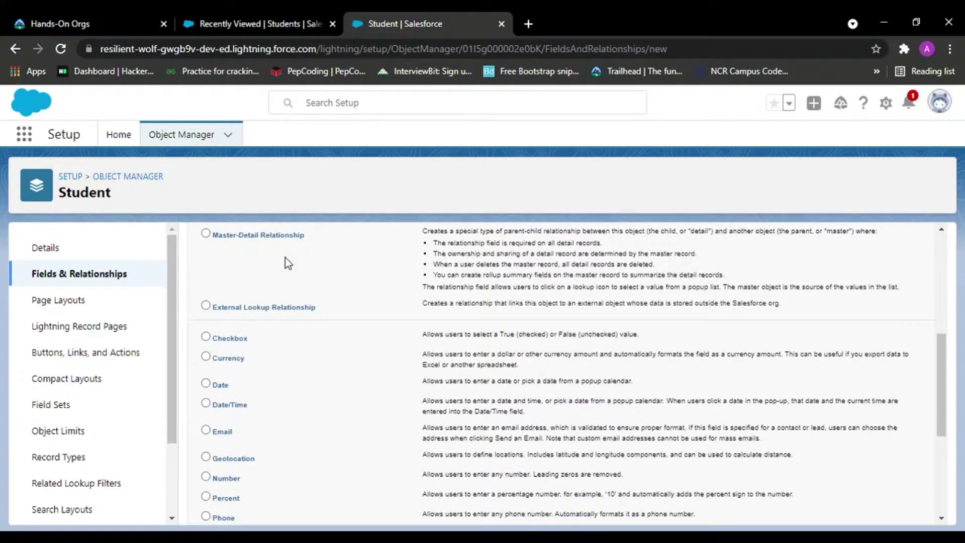
pyautogui.scroll(-1, 285, 258)
pyautogui.scroll(-1, 286, 258)
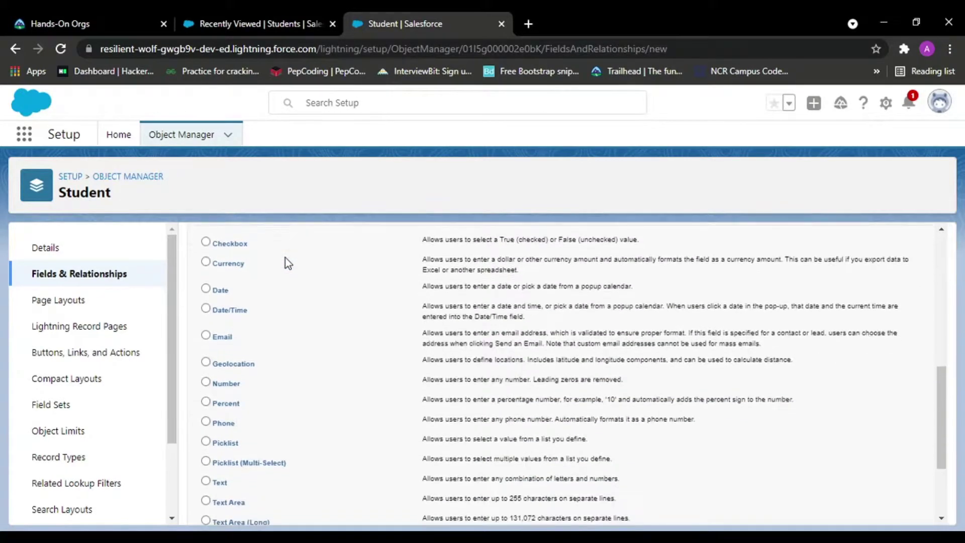
# Create a Checkbox field labelled 'Has Driving Licesence', replacing the typed 'IsEntrolled' label
pyautogui.click(206, 242)
pyautogui.click(884, 313)
pyautogui.scroll(-1, 508, 360)
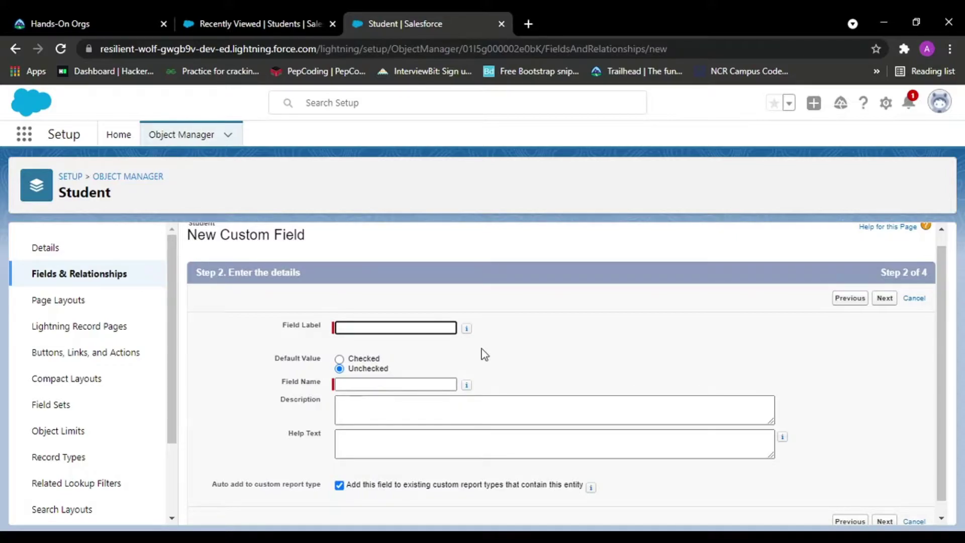
pyautogui.write('IsEntrolled')
pyautogui.scroll(-1, 483, 354)
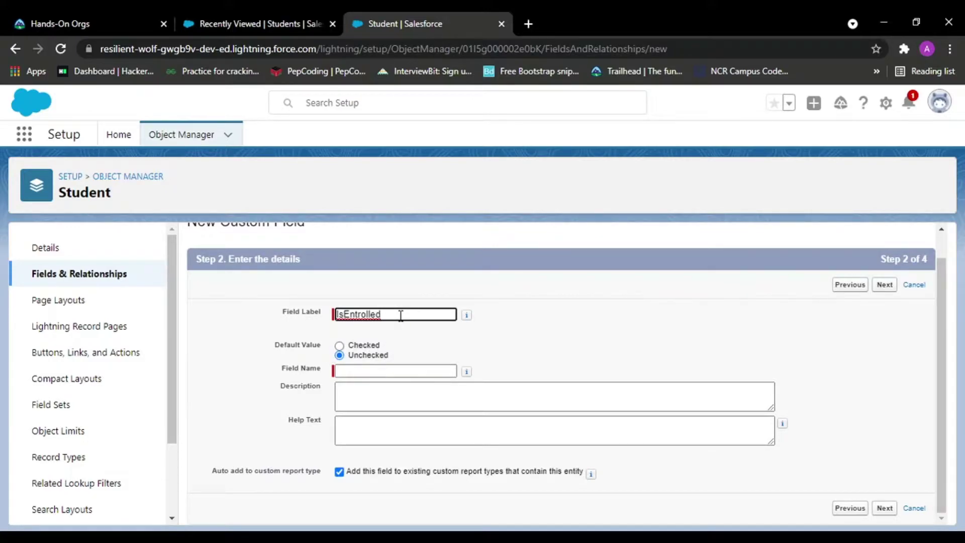
pyautogui.moveTo(401, 315); pyautogui.dragTo(252, 331)
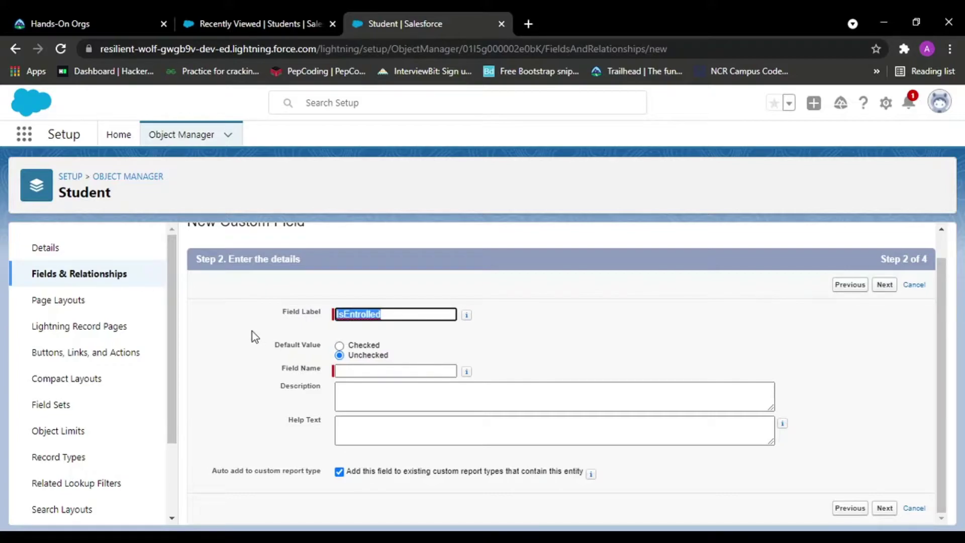
pyautogui.write('Has Driv')
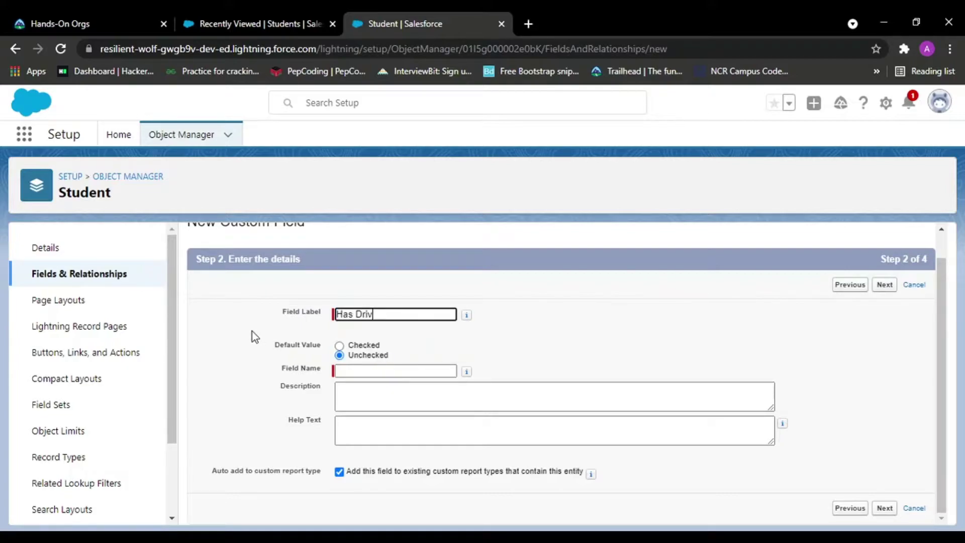
pyautogui.write('ing Licesence')
pyautogui.click(399, 370)
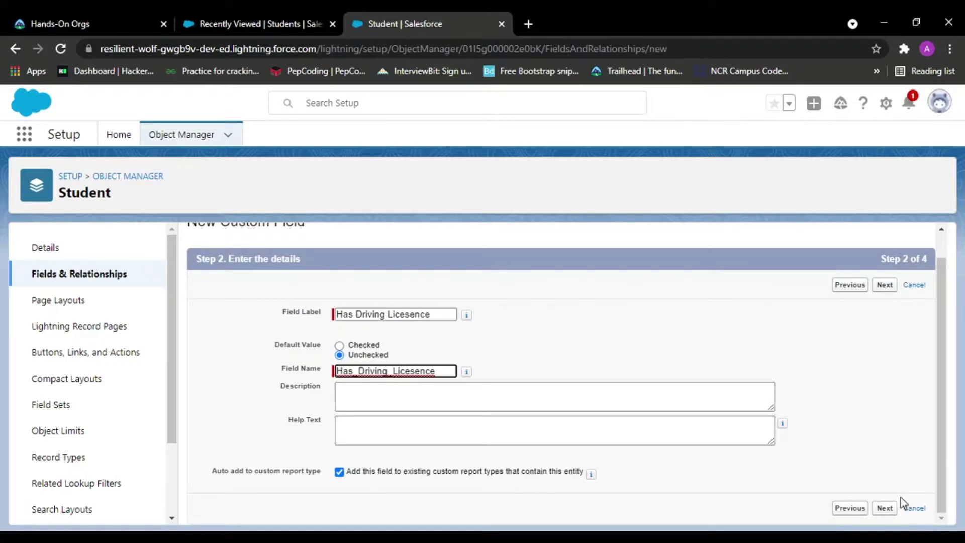
# Keep default field-level security and Student Layout, and save the checkbox field
pyautogui.click(884, 509)
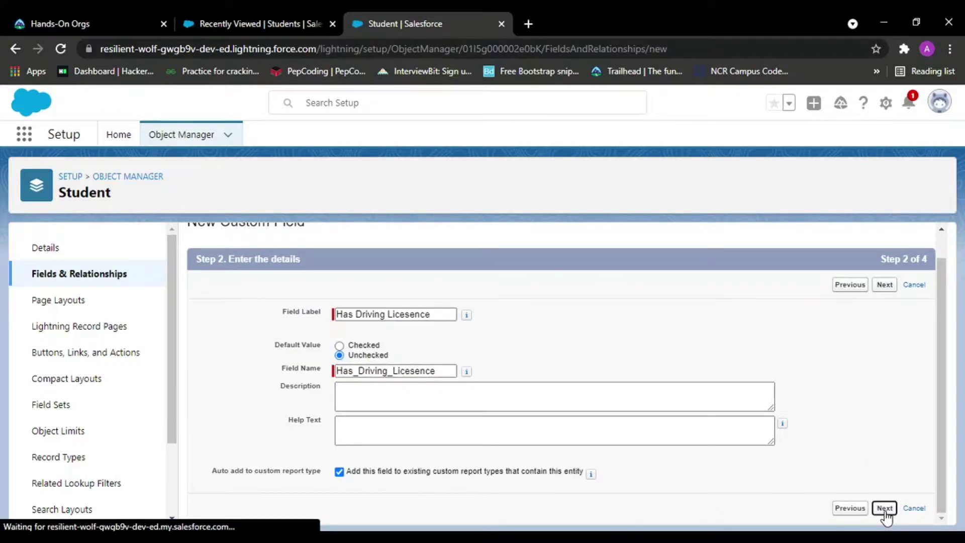
pyautogui.scroll(-10, 694, 393)
pyautogui.scroll(10, 694, 393)
pyautogui.click(884, 312)
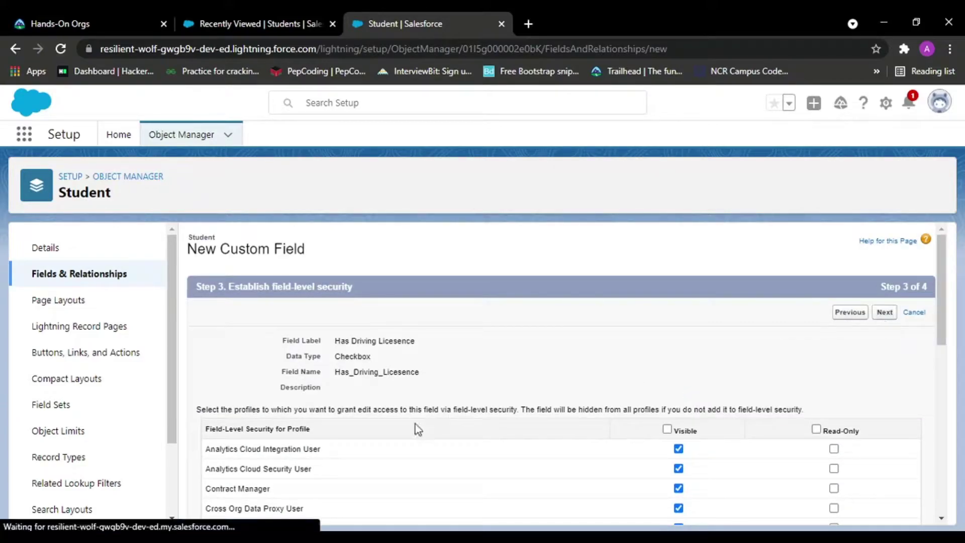
pyautogui.scroll(-1, 414, 423)
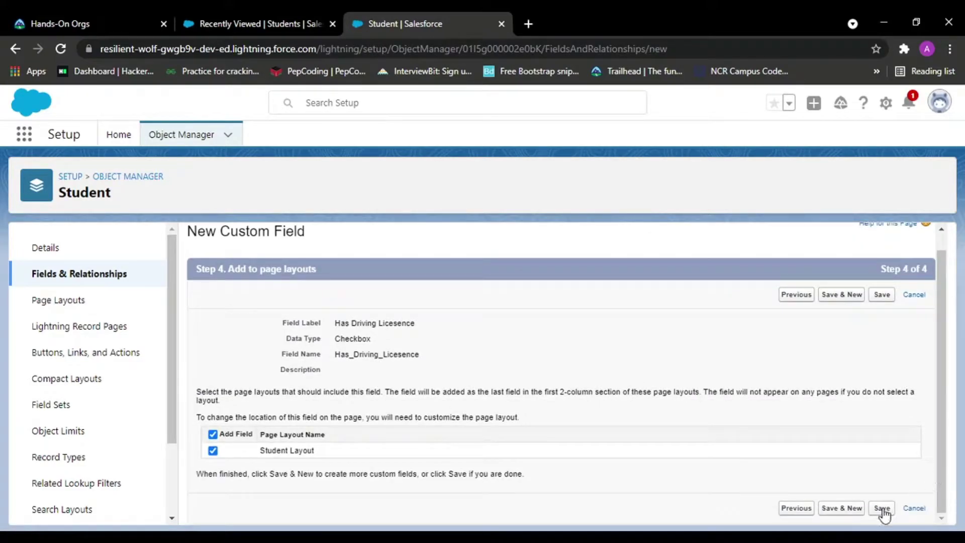
pyautogui.click(849, 515)
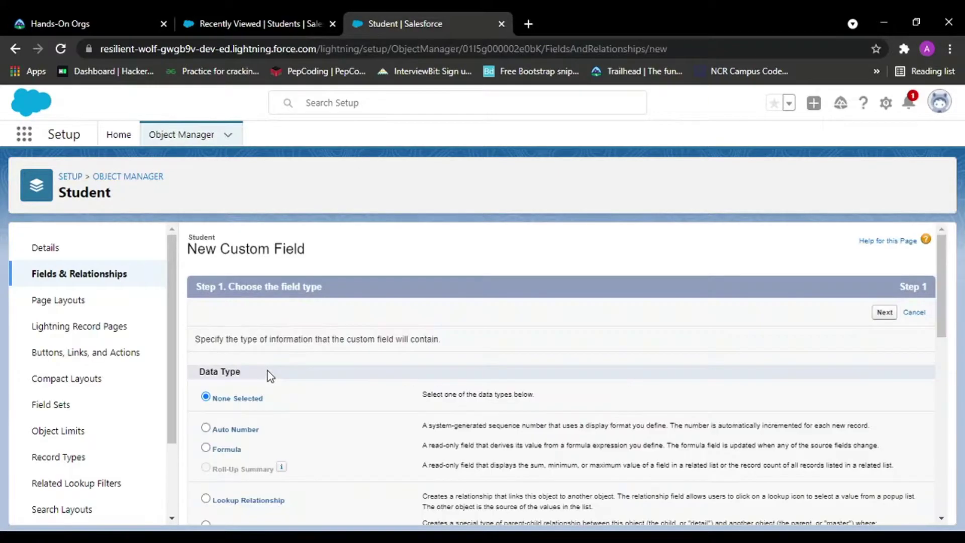
# Choose Currency as the field type and label it 'Registration Fee'
pyautogui.scroll(-5, 270, 376)
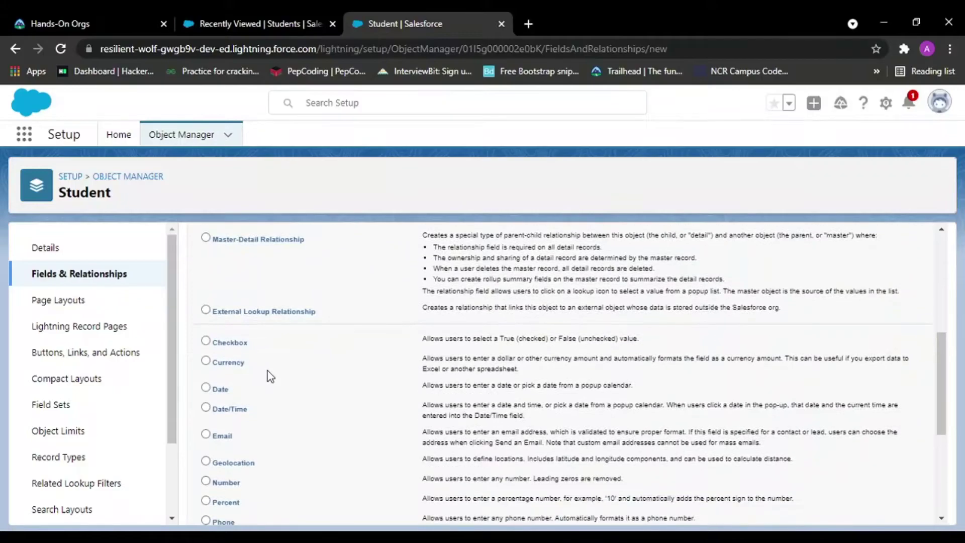
pyautogui.click(206, 324)
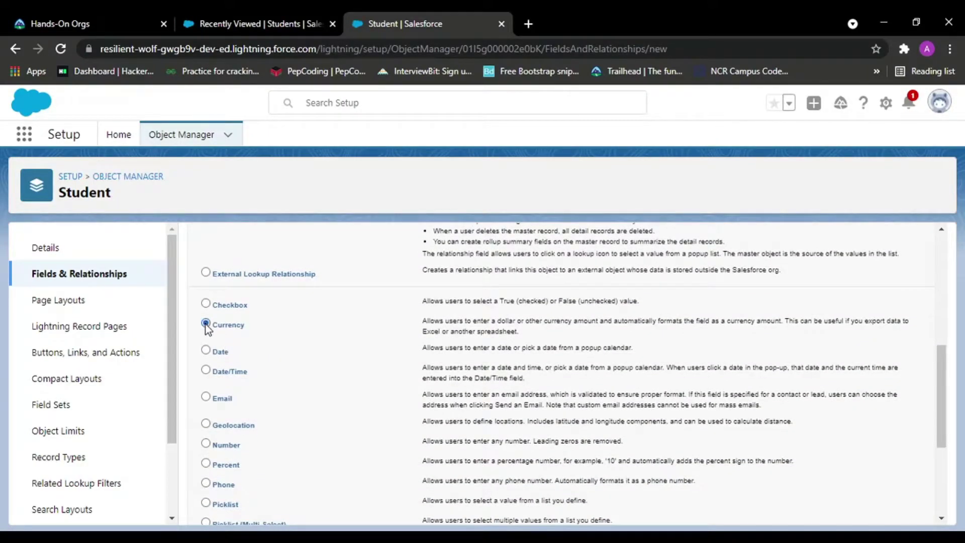
pyautogui.scroll(6, 434, 302)
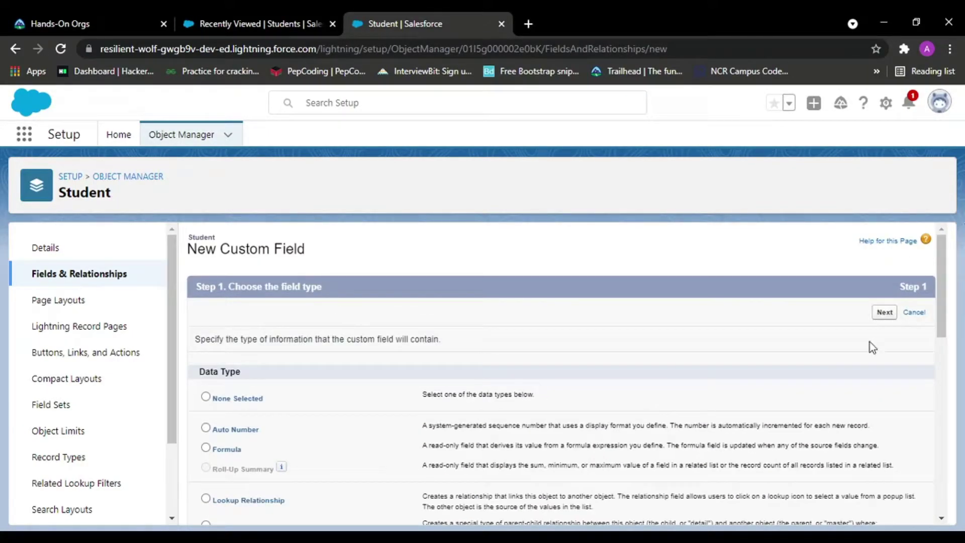
pyautogui.click(884, 312)
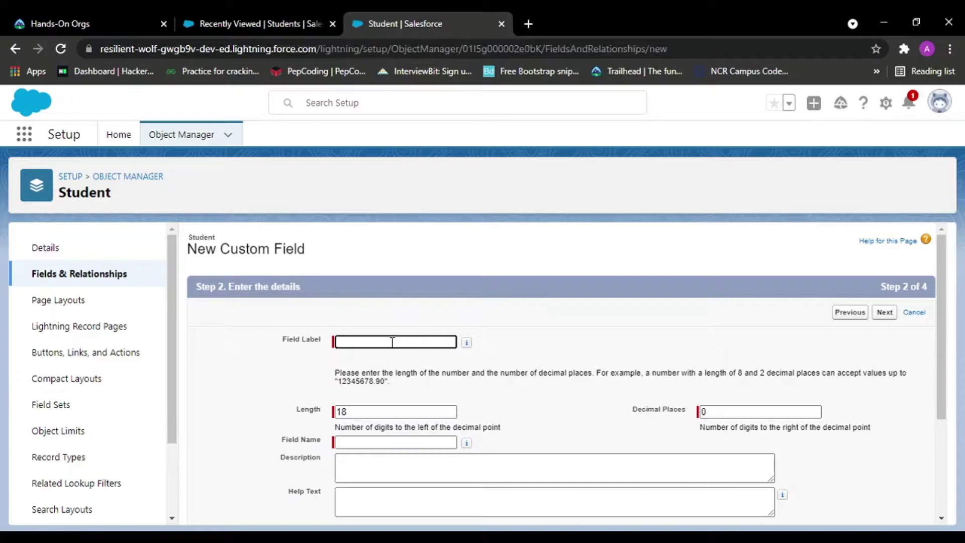
pyautogui.write('Registration Fee')
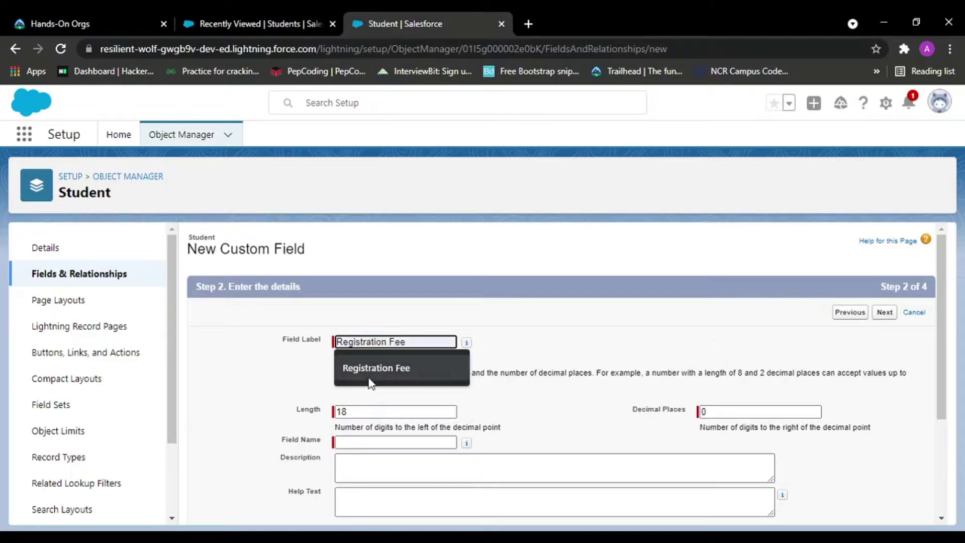
pyautogui.click(369, 374)
# Set the Registration Fee length to 16 with 2 decimal places
pyautogui.scroll(-1, 369, 377)
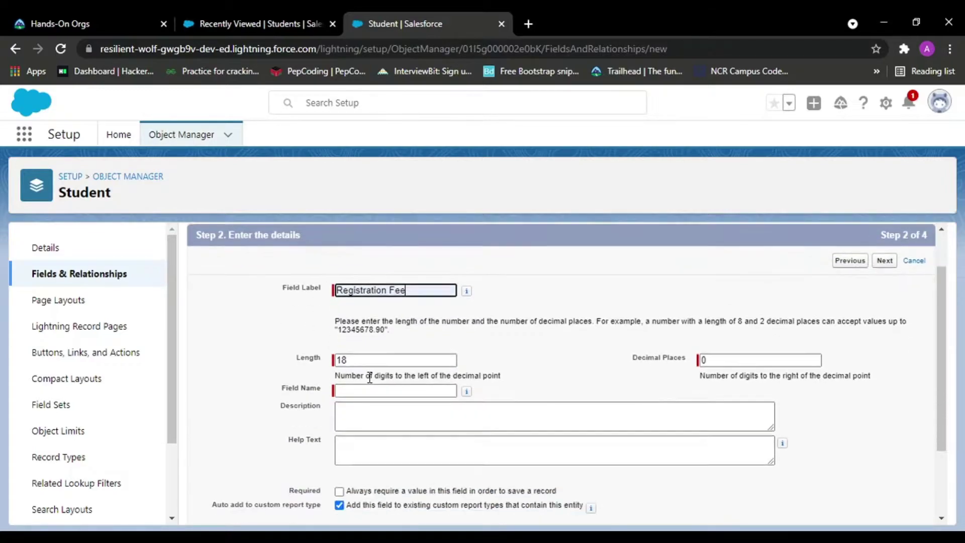
pyautogui.click(350, 361)
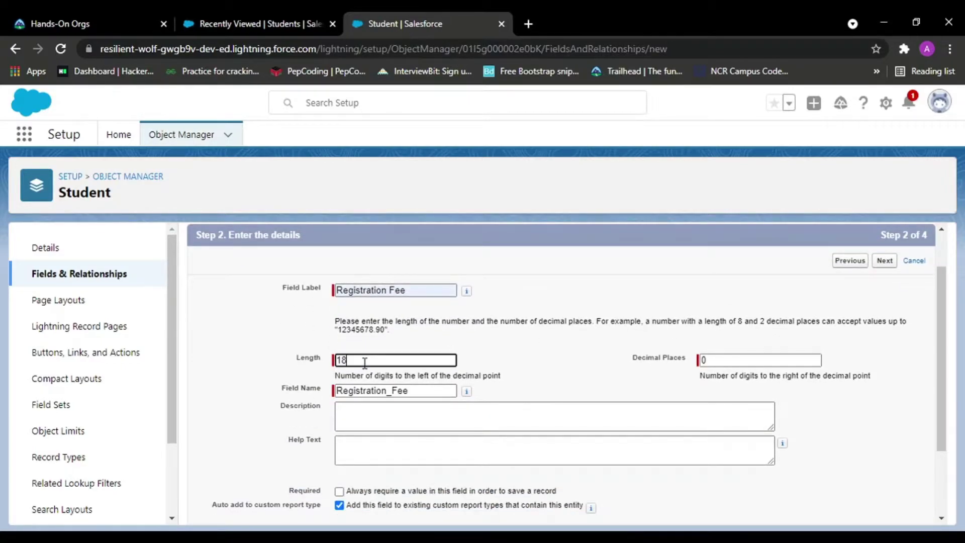
pyautogui.press('BackSpace')
pyautogui.write('6')
pyautogui.click(747, 358)
pyautogui.press('BackSpace')
pyautogui.write('2')
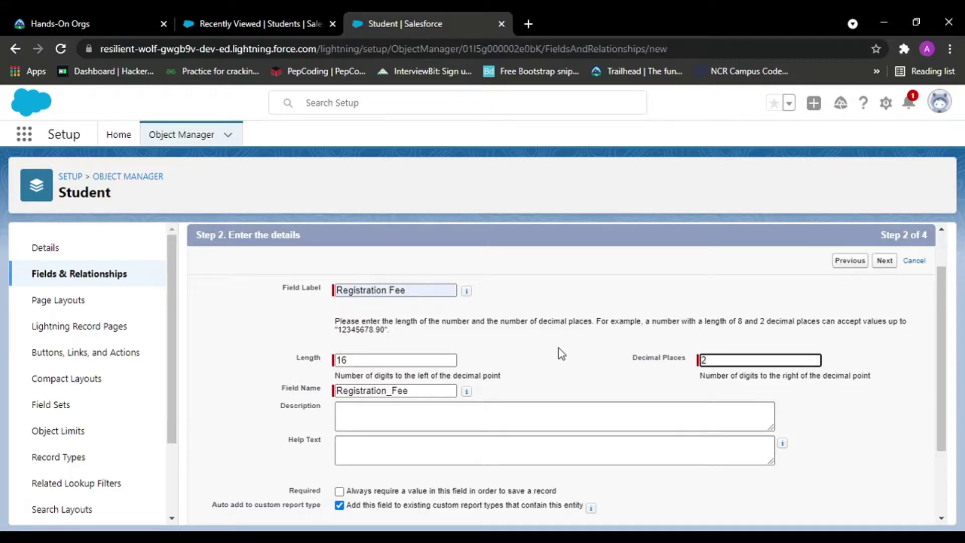
# Leave the field optional and advance past field-level security to the page-layout step
pyautogui.scroll(-1, 561, 353)
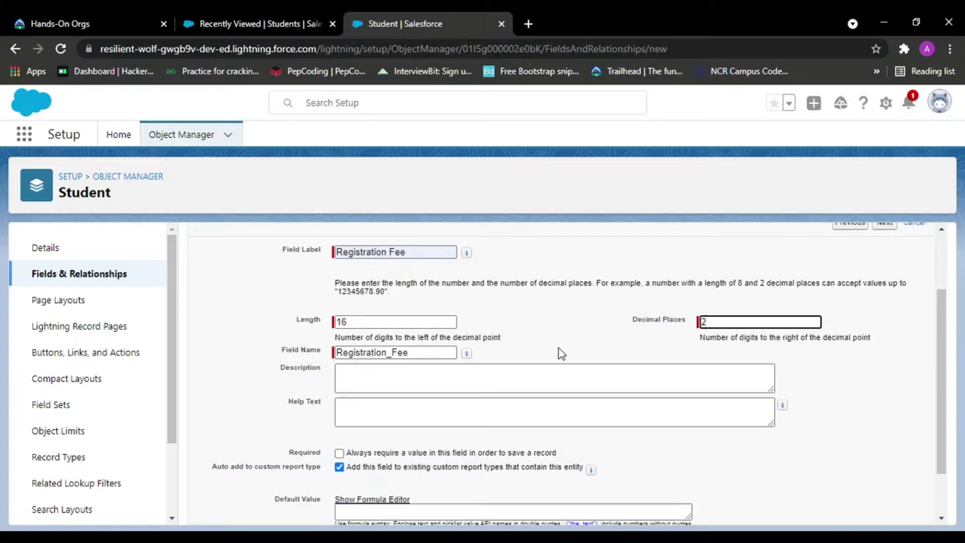
pyautogui.scroll(-2, 390, 385)
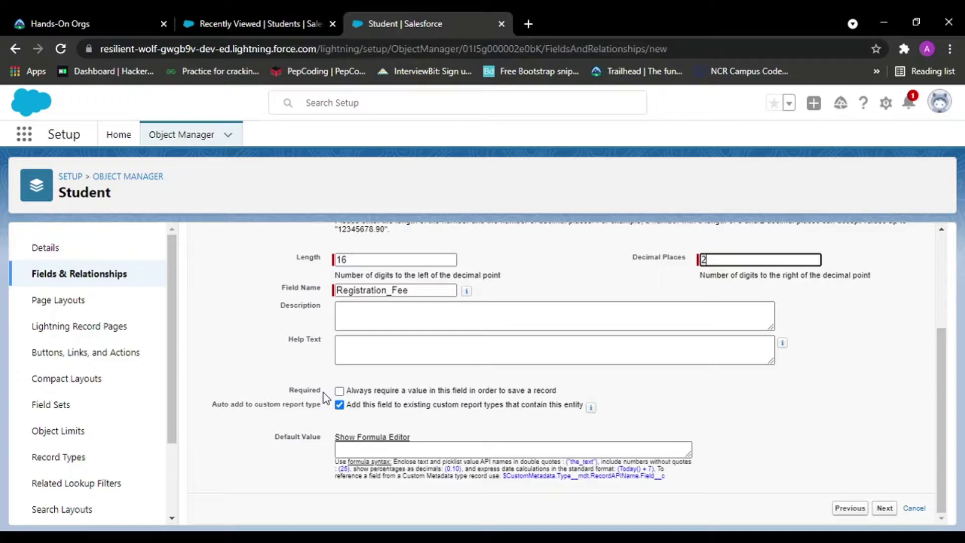
pyautogui.click(342, 394)
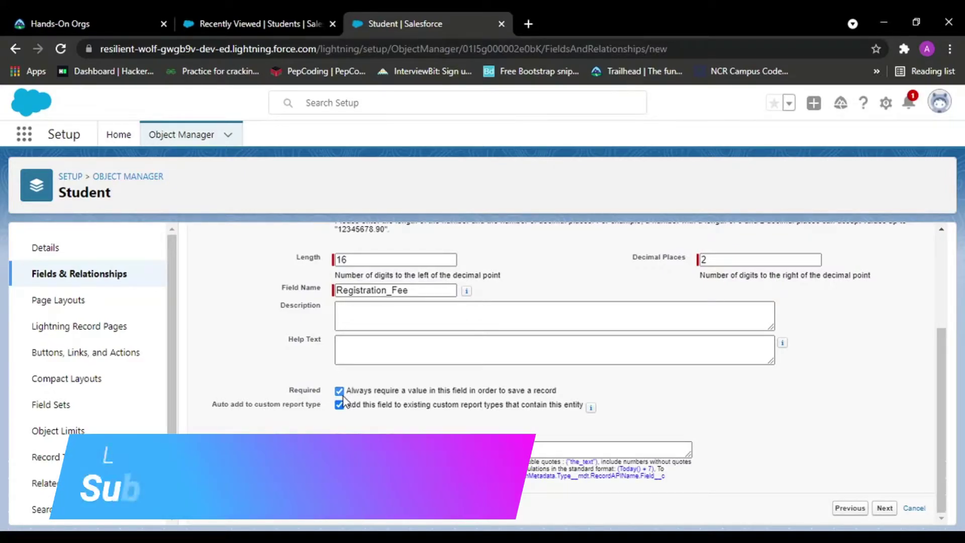
pyautogui.click(342, 394)
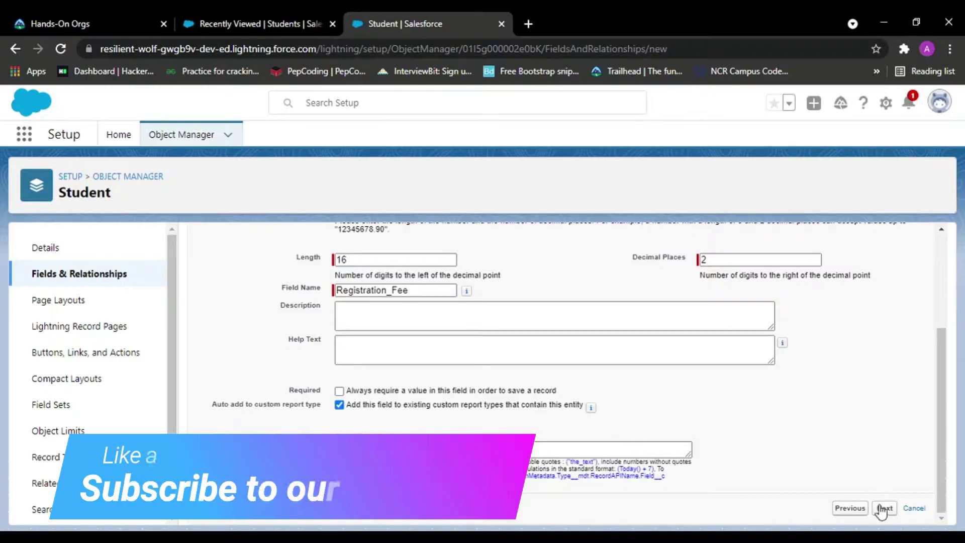
pyautogui.click(754, 316)
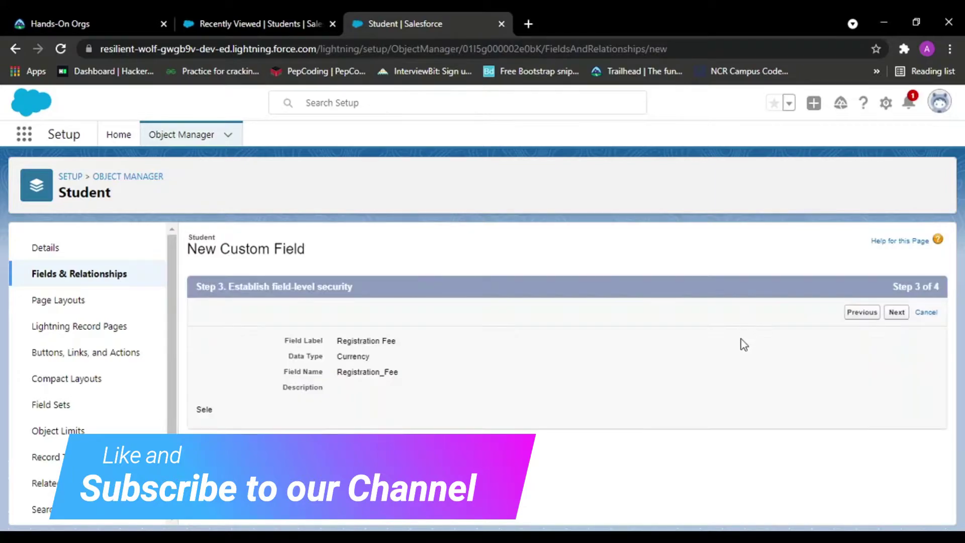
pyautogui.click(884, 316)
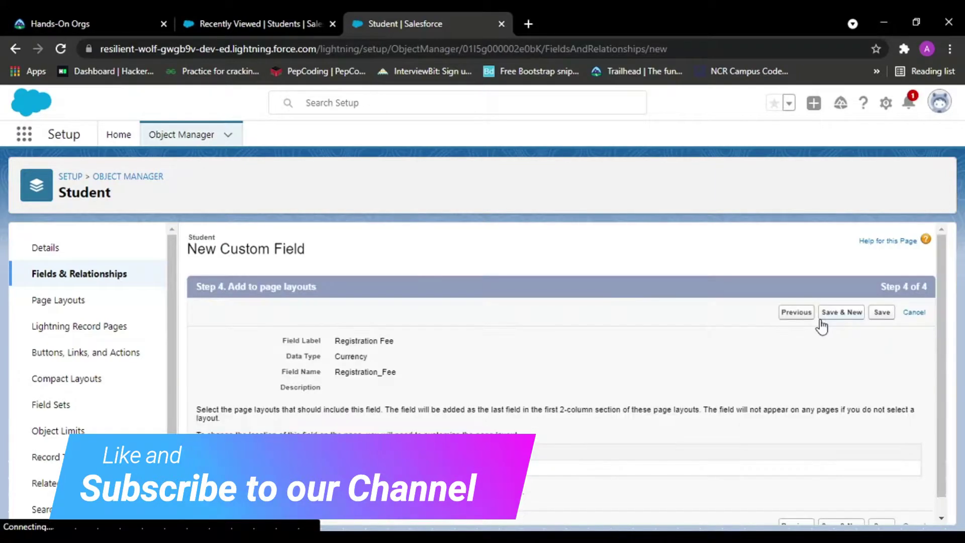
# Save Registration Fee and pick Date as the next field's type
pyautogui.click(835, 314)
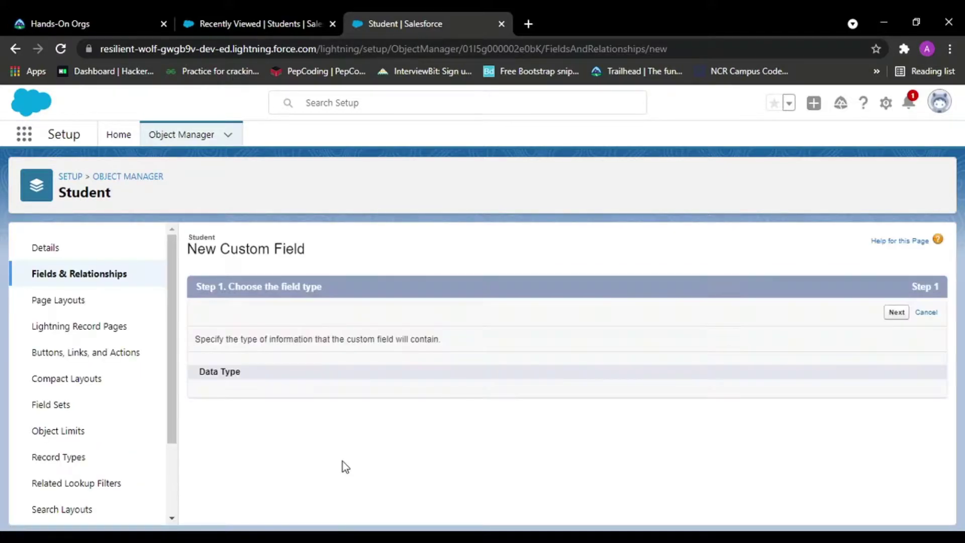
pyautogui.scroll(-5, 343, 461)
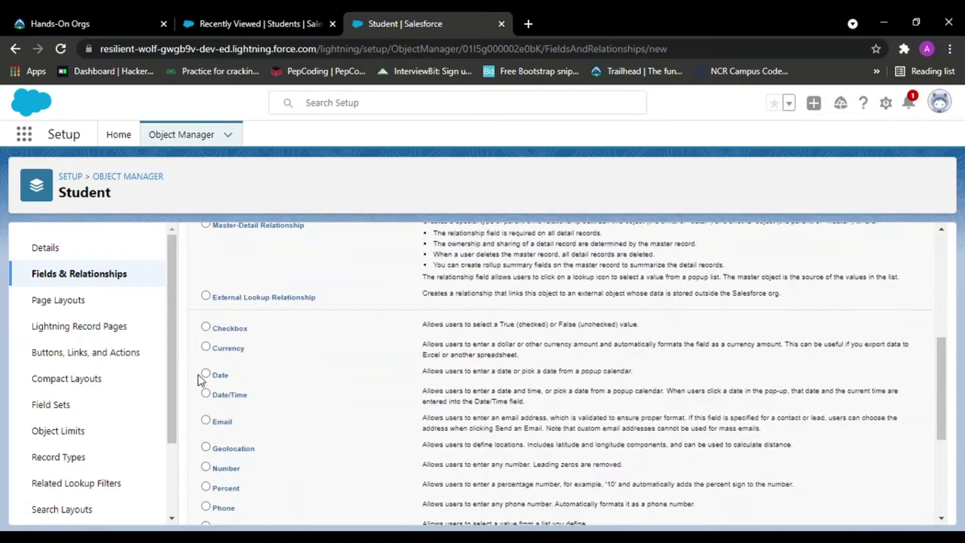
pyautogui.scroll(5, 438, 347)
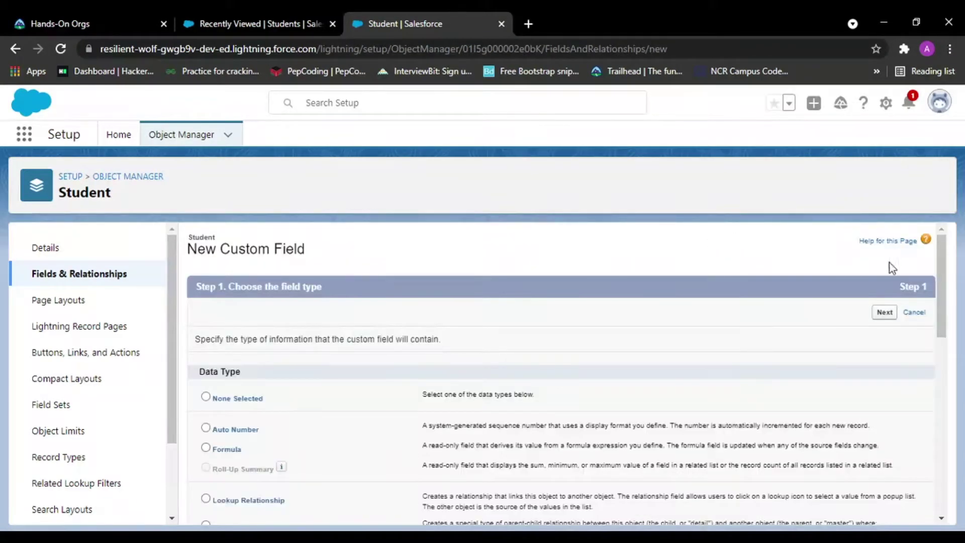
pyautogui.click(878, 317)
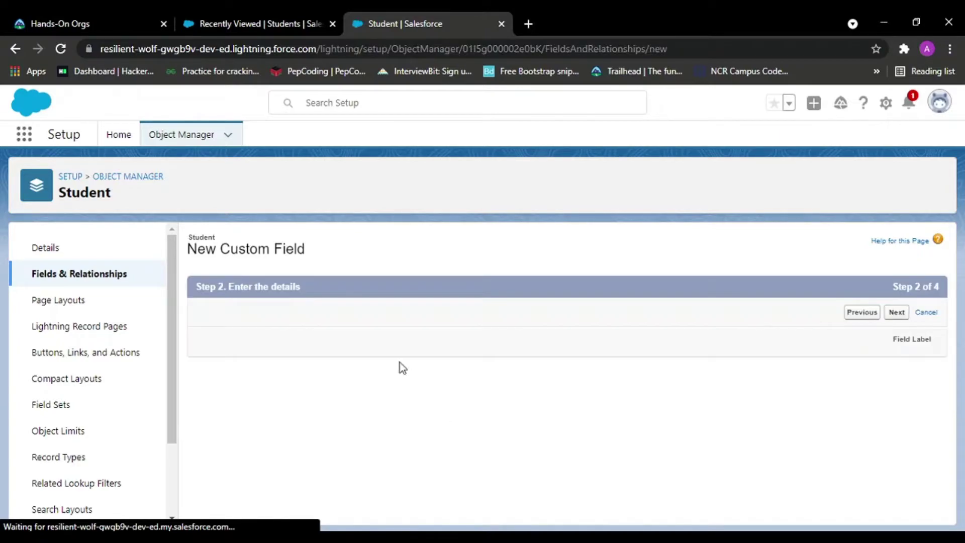
# Label the date field 'Enrollment Date', letting the field name fill in
pyautogui.click(375, 342)
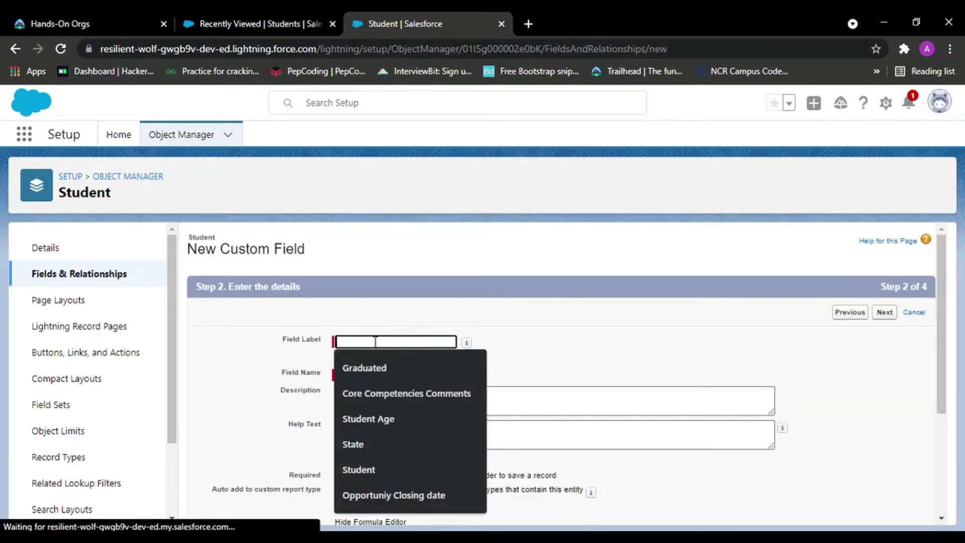
pyautogui.write('Enr')
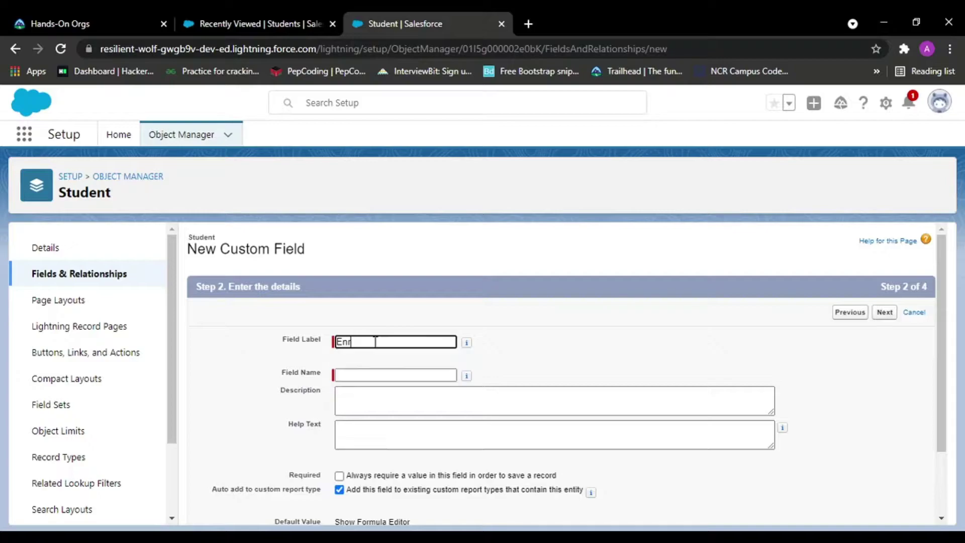
pyautogui.write('ollment DAte')
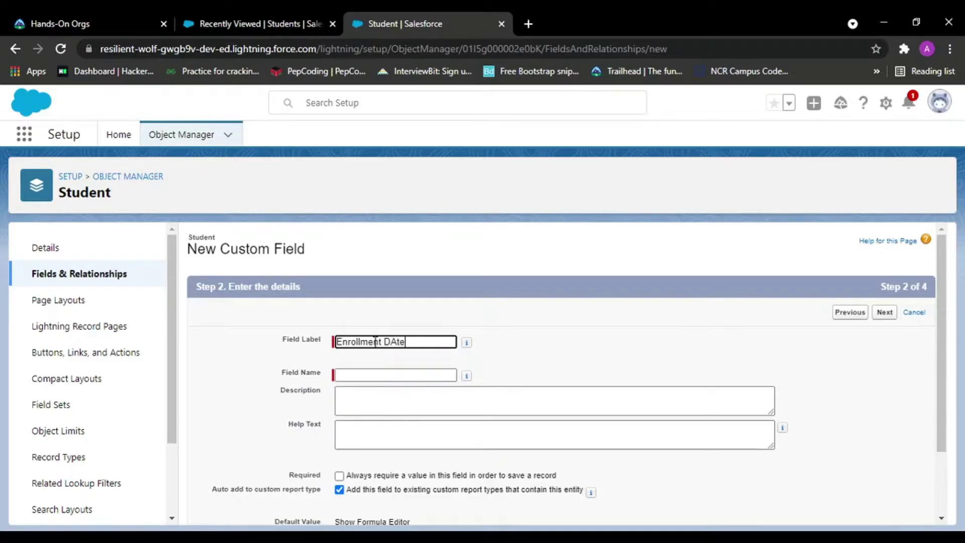
pyautogui.press('BackSpace')
pyautogui.write('e')
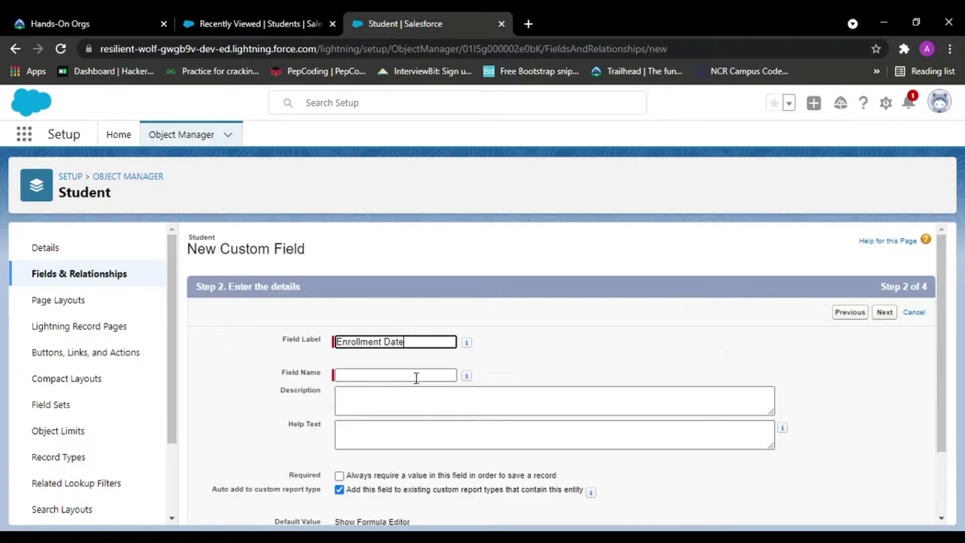
pyautogui.click(415, 377)
# Pass field-level security and save Enrollment Date to the Student Layout
pyautogui.scroll(-1, 608, 335)
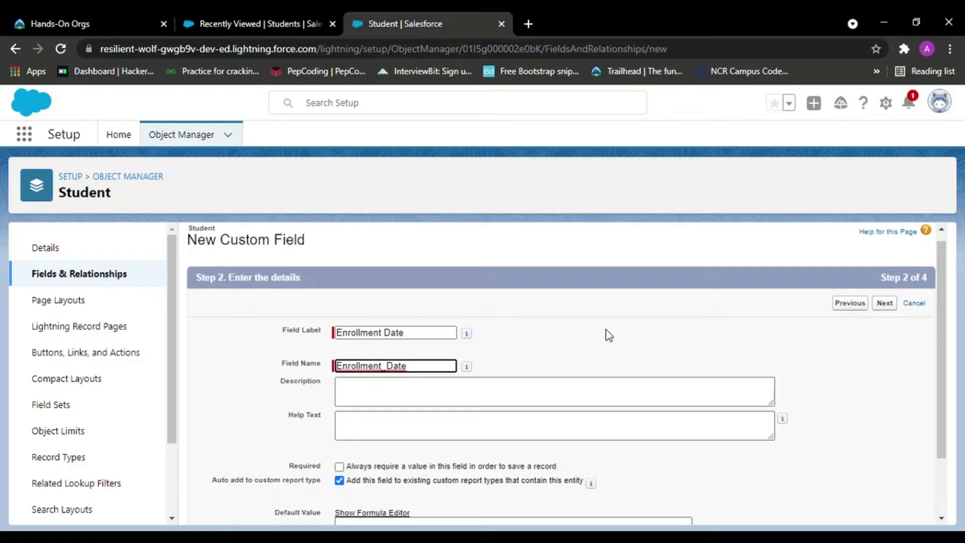
pyautogui.scroll(-3, 608, 335)
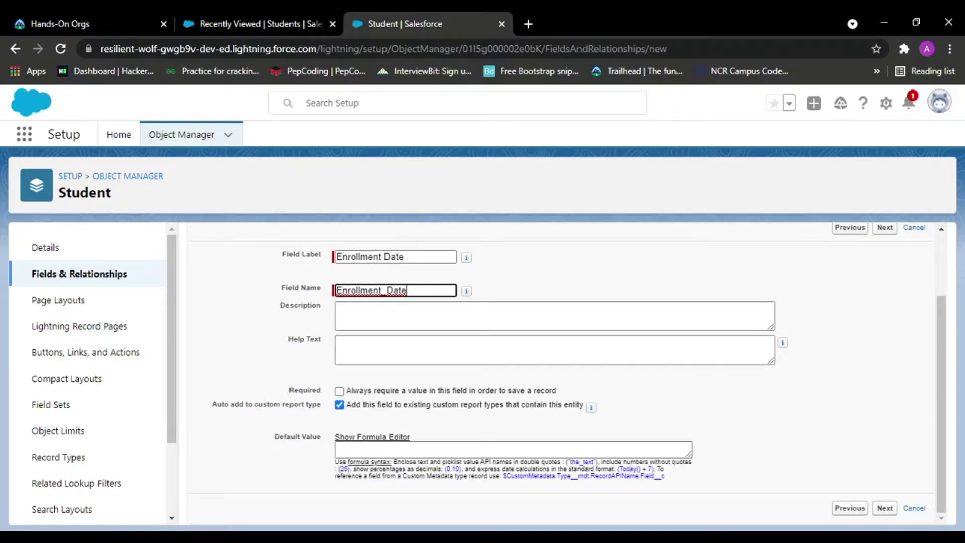
pyautogui.click(885, 508)
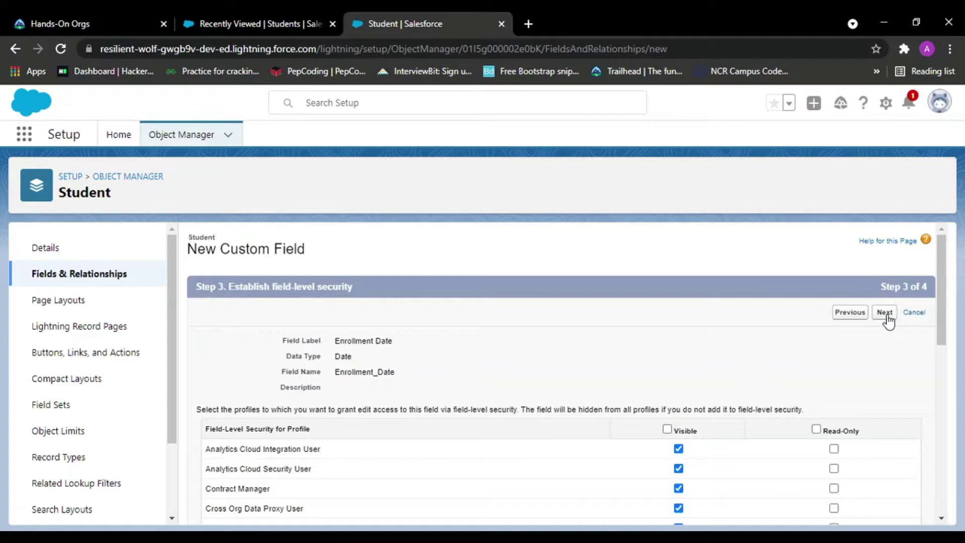
pyautogui.click(886, 313)
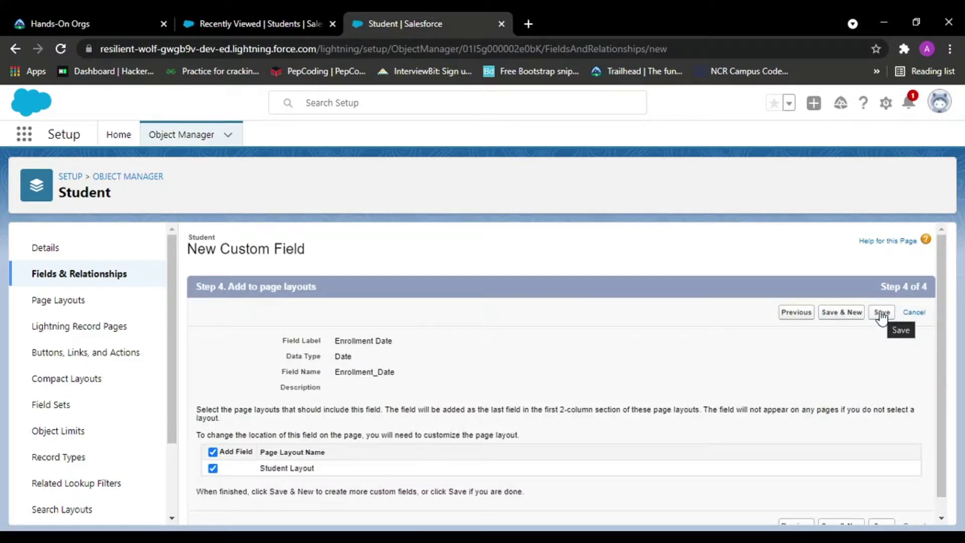
pyautogui.click(840, 315)
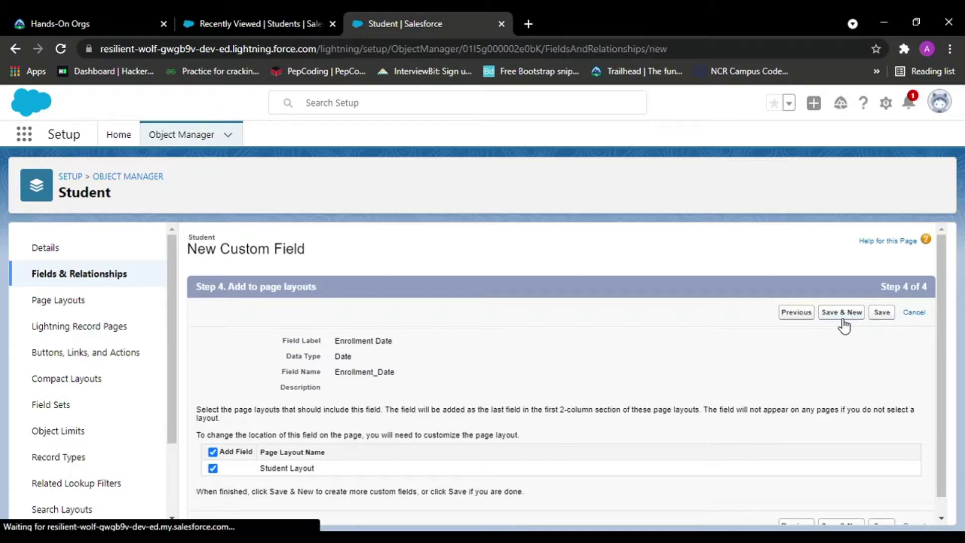
pyautogui.click(194, 15)
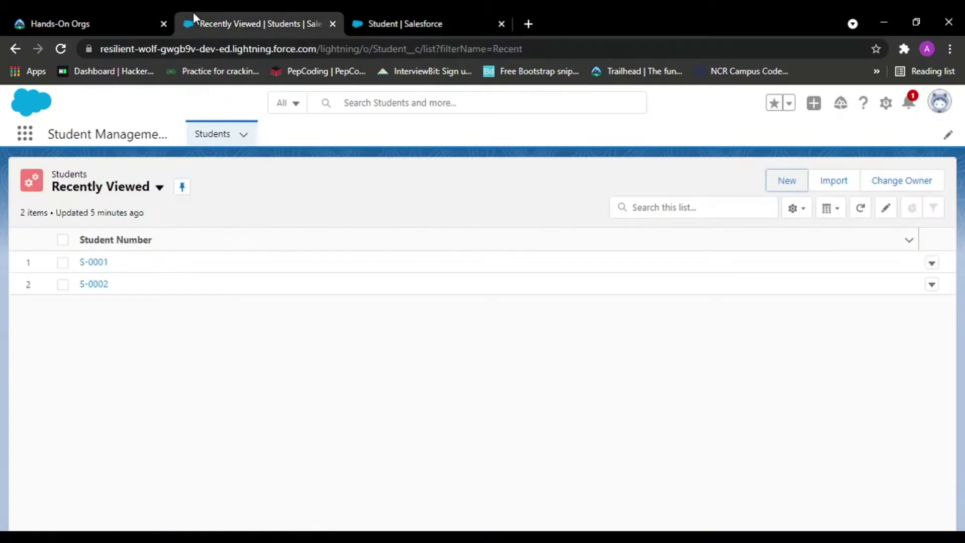
pyautogui.click(60, 48)
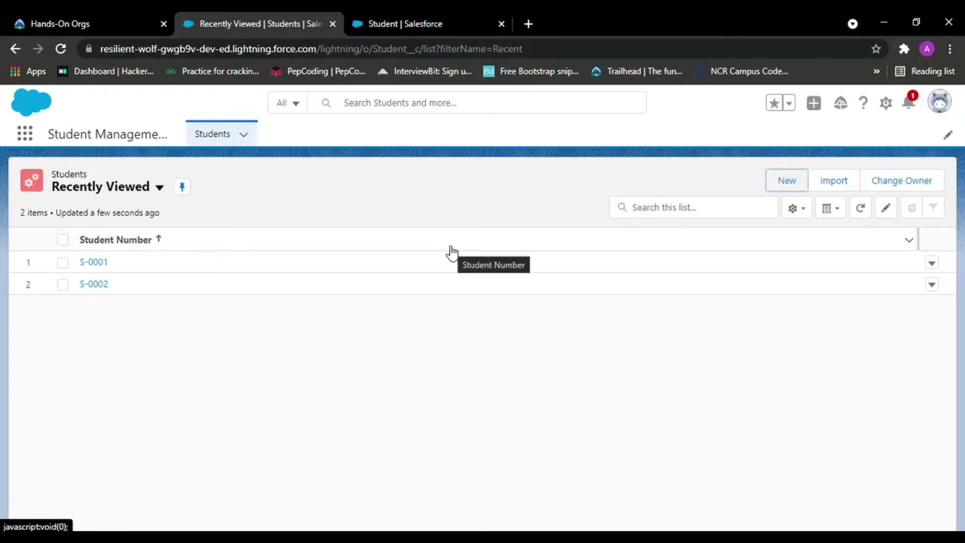
pyautogui.click(769, 182)
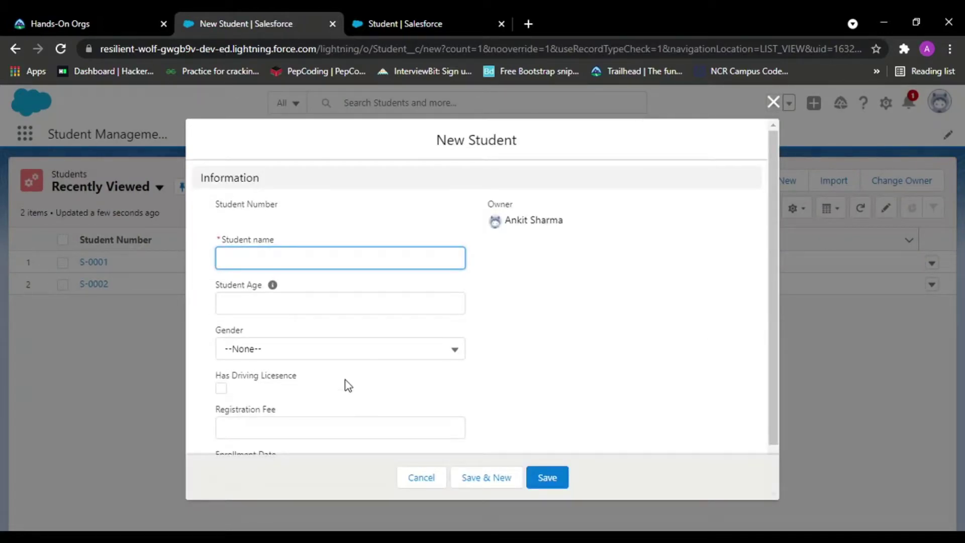
pyautogui.scroll(-1, 263, 332)
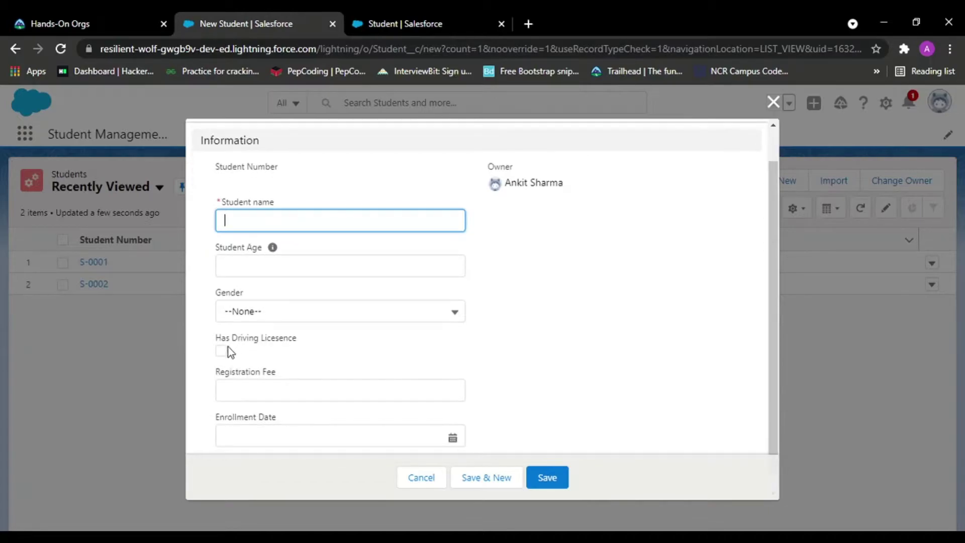
pyautogui.click(259, 387)
pyautogui.scroll(-1, 491, 370)
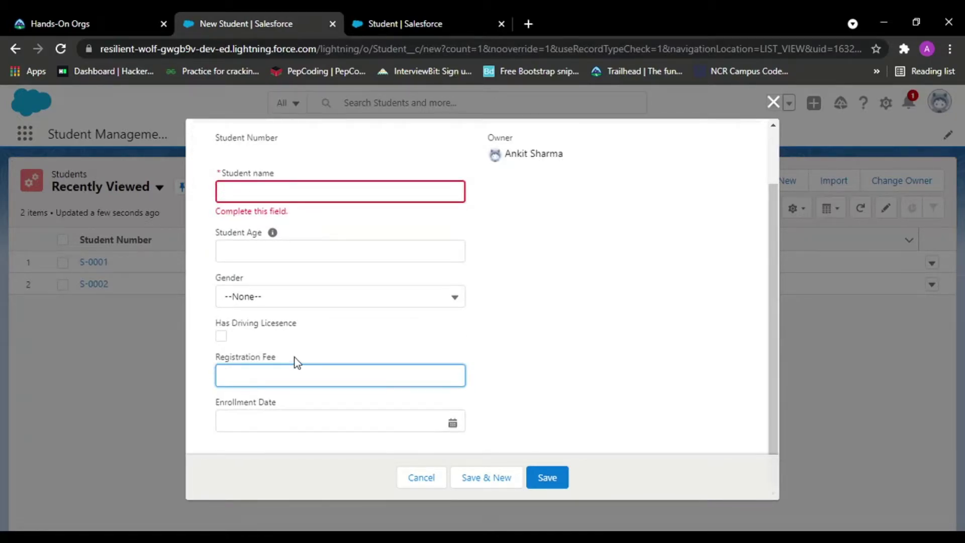
pyautogui.click(275, 417)
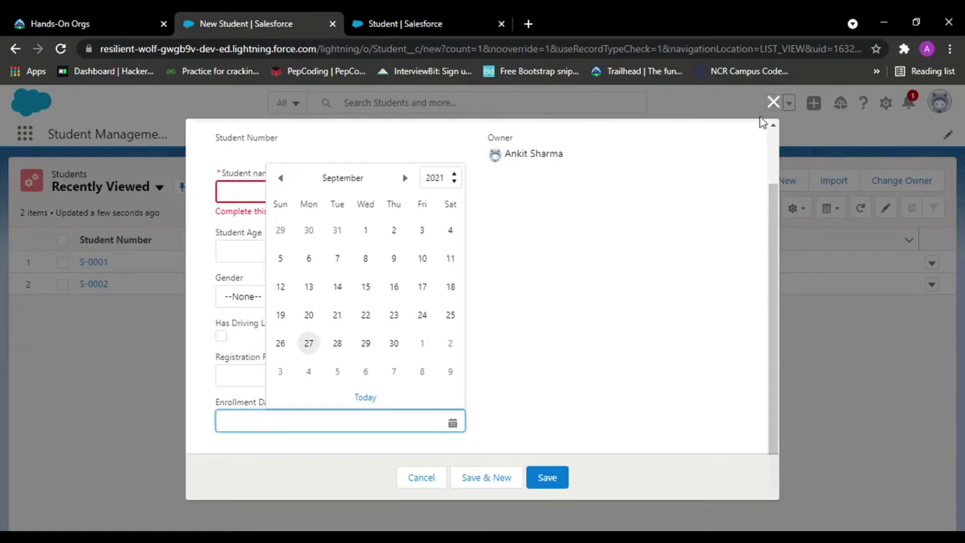
pyautogui.click(773, 102)
# Choose Date/Time as the field type and label it 'Date Time'
pyautogui.click(505, 11)
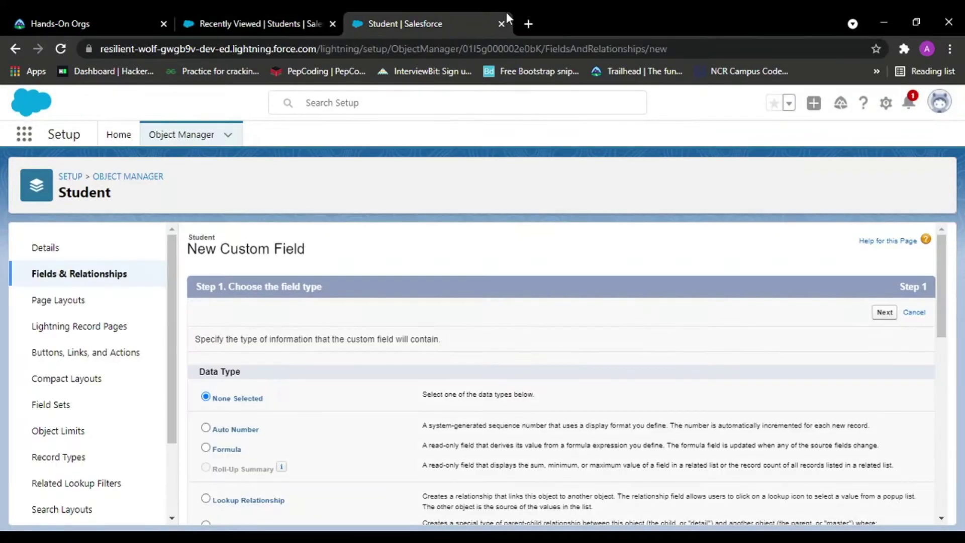
pyautogui.scroll(-5, 303, 514)
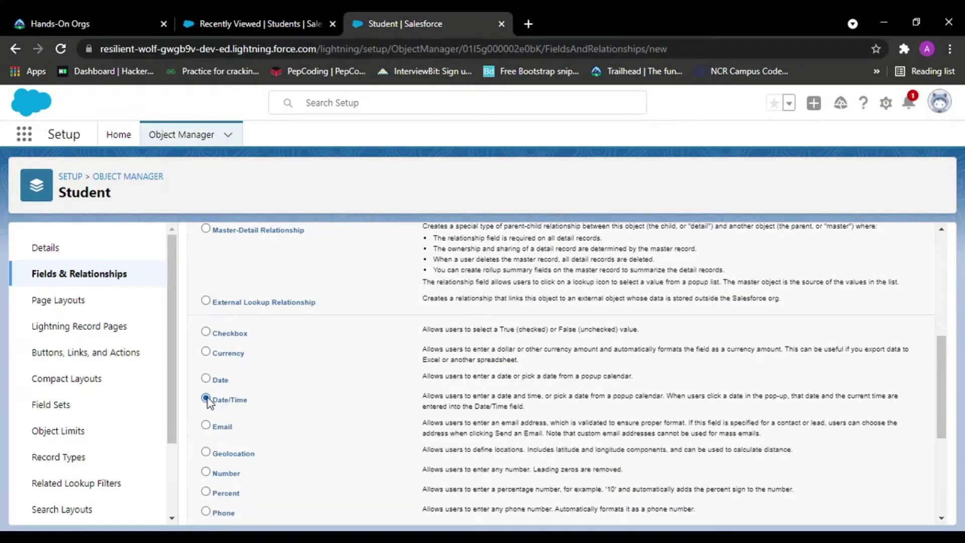
pyautogui.scroll(5, 350, 378)
pyautogui.click(885, 312)
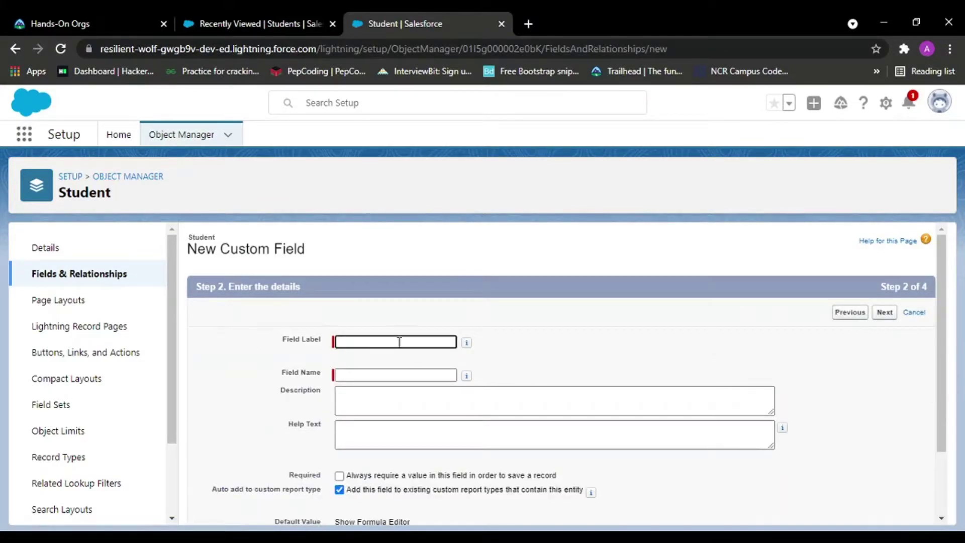
pyautogui.click(401, 342)
pyautogui.click(544, 294)
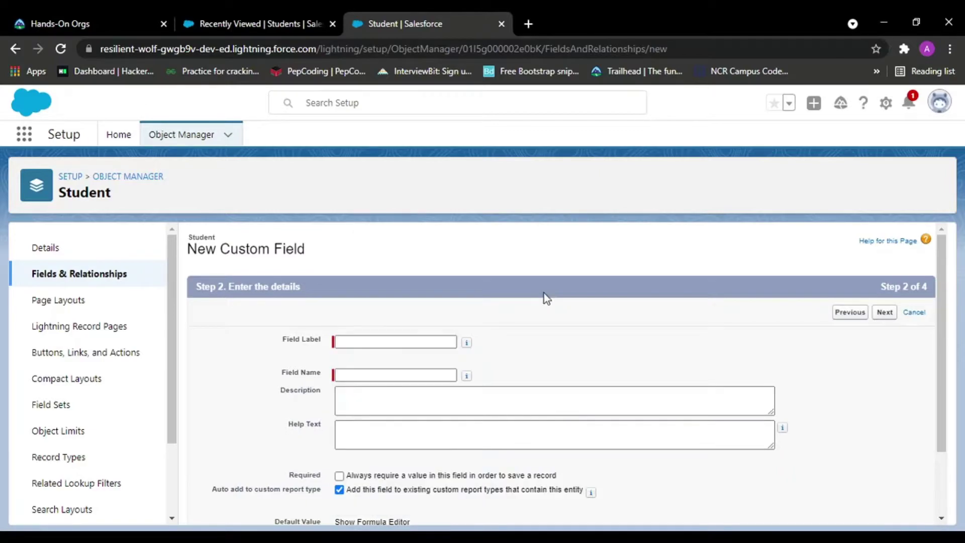
pyautogui.click(456, 344)
pyautogui.write('Date')
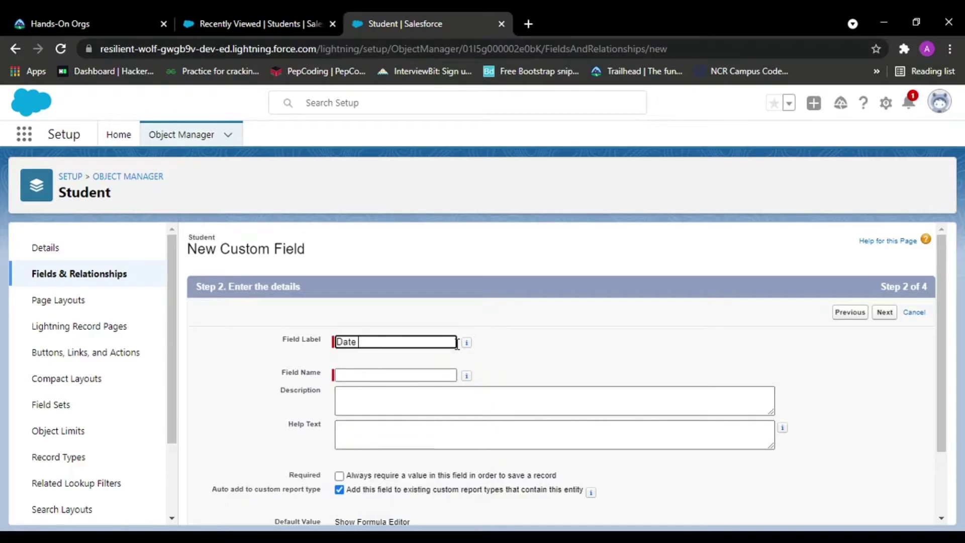
pyautogui.click(431, 377)
# Save Date Time with default security and layout, then go back to the Students list
pyautogui.scroll(-1, 810, 316)
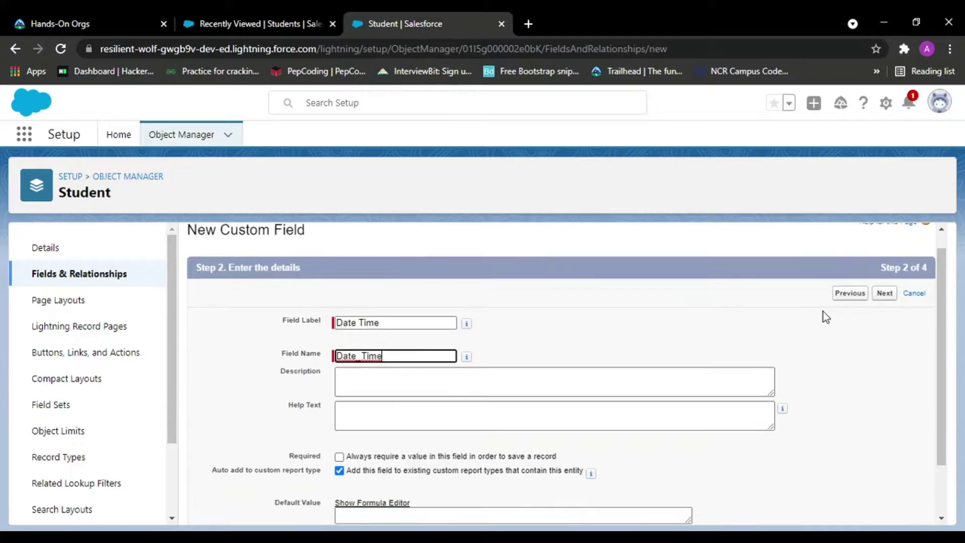
pyautogui.click(884, 296)
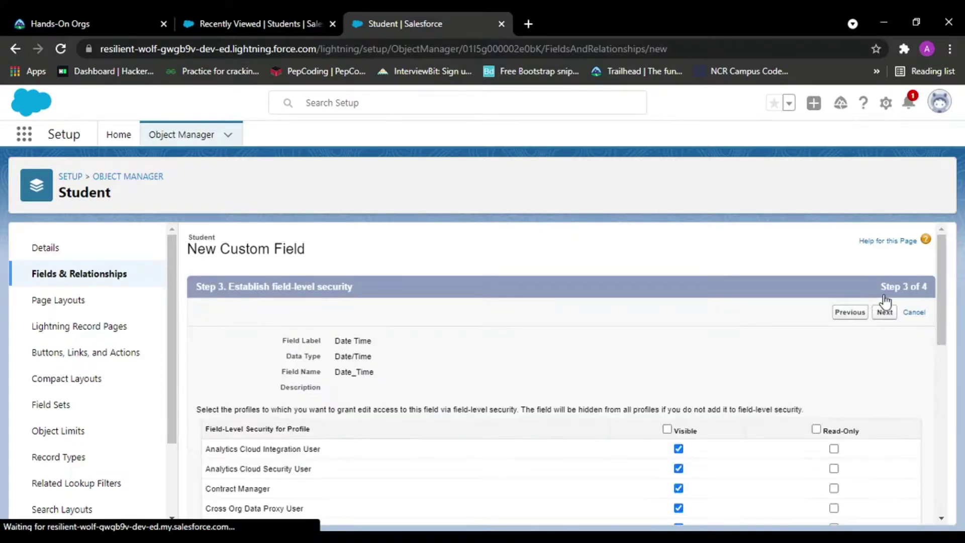
pyautogui.click(886, 313)
pyautogui.click(844, 313)
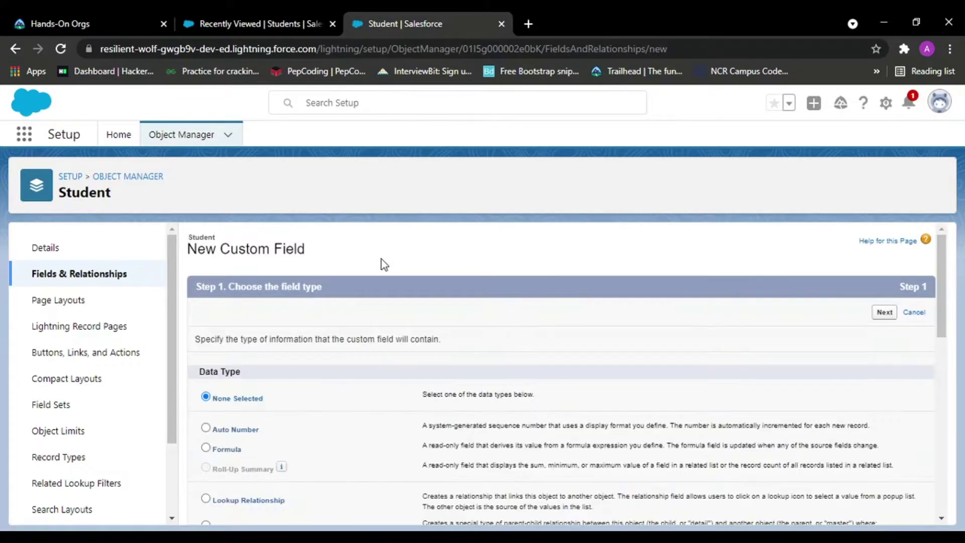
pyautogui.click(214, 13)
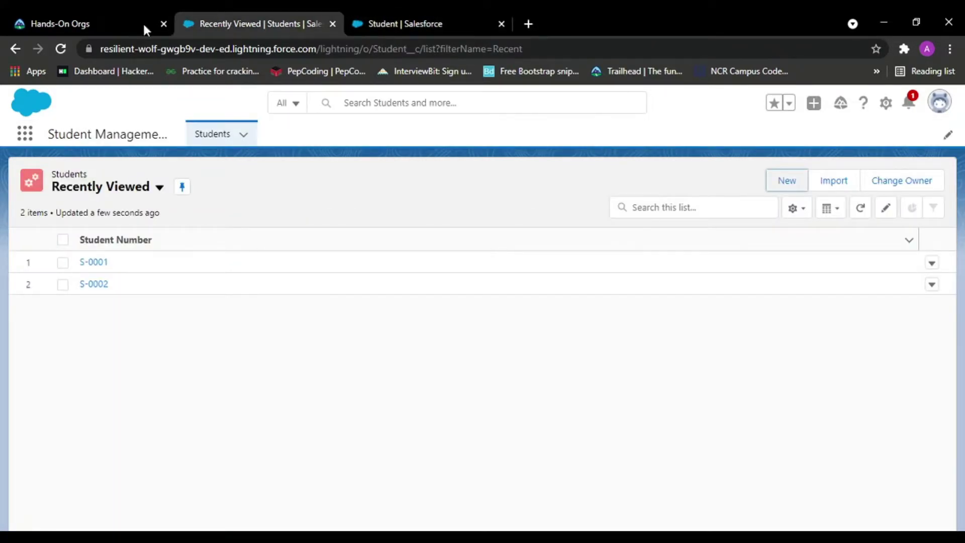
pyautogui.click(67, 50)
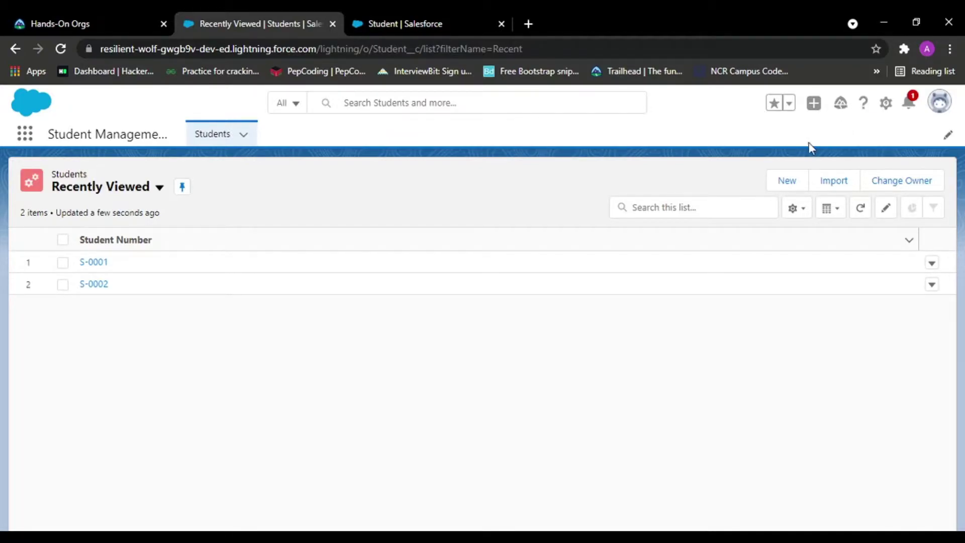
pyautogui.click(784, 183)
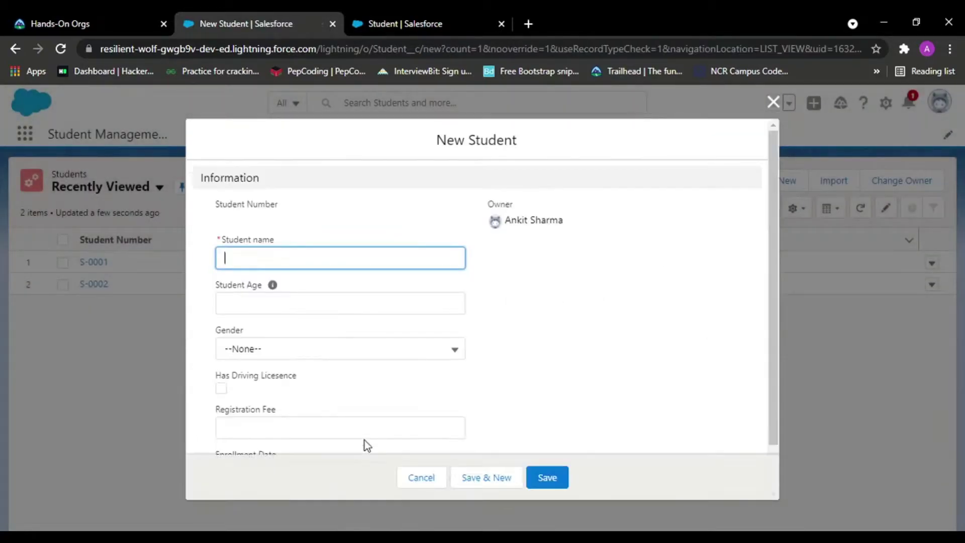
pyautogui.scroll(2, 447, 362)
pyautogui.scroll(-2, 447, 362)
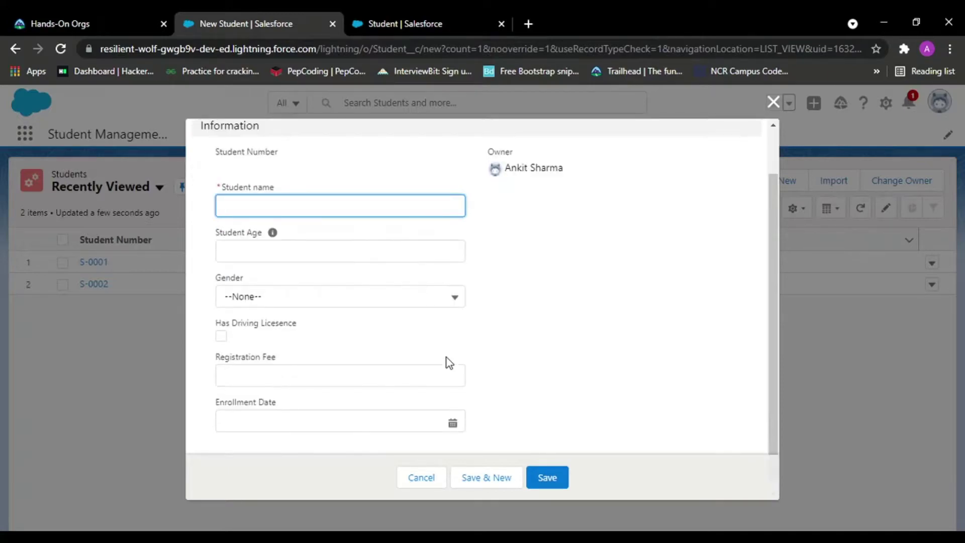
pyautogui.click(777, 102)
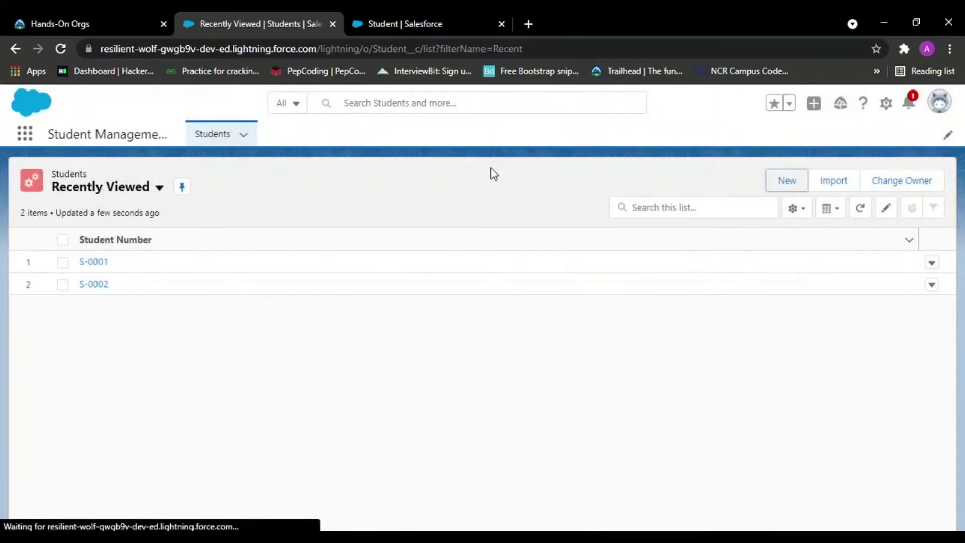
pyautogui.click(788, 184)
pyautogui.scroll(-1, 619, 228)
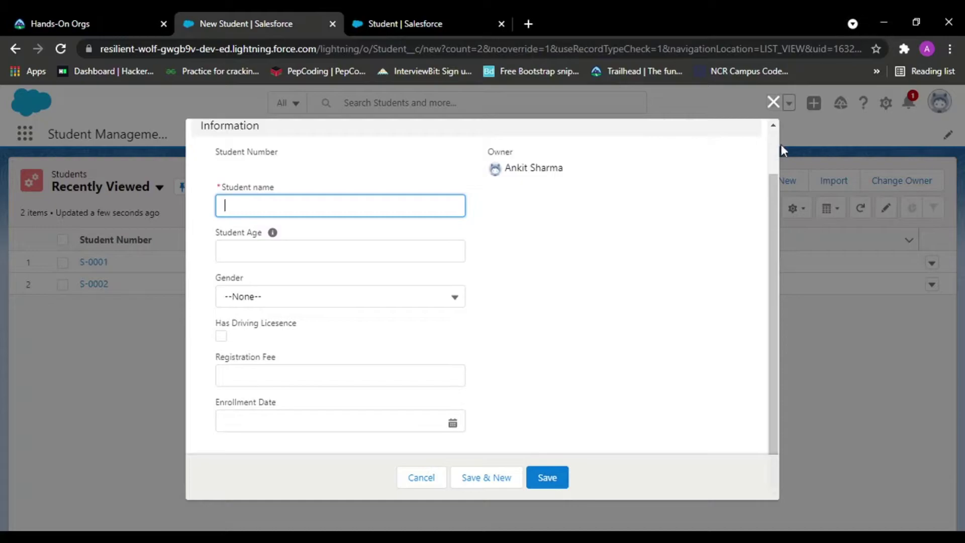
pyautogui.click(773, 102)
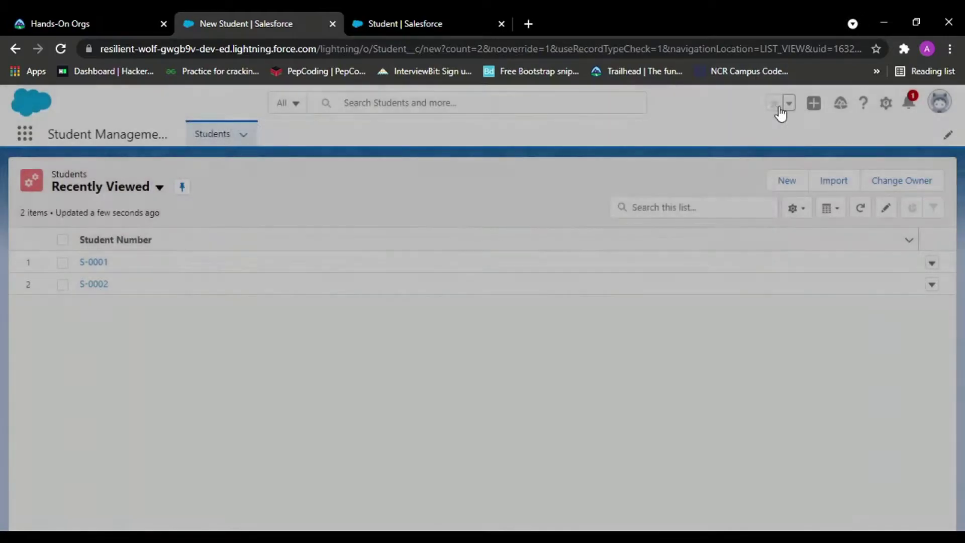
pyautogui.click(887, 108)
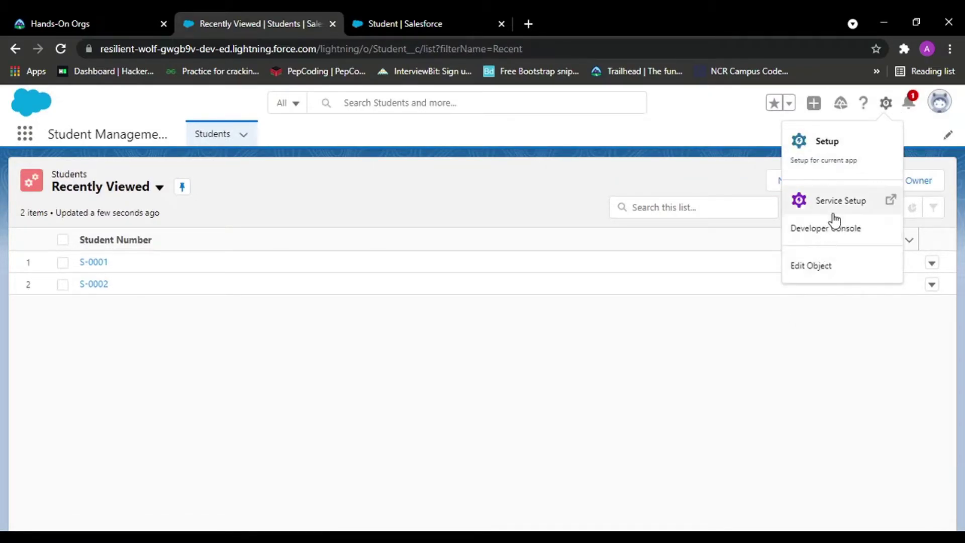
# Switch to Salesforce Classic from the user profile menu
pyautogui.click(942, 101)
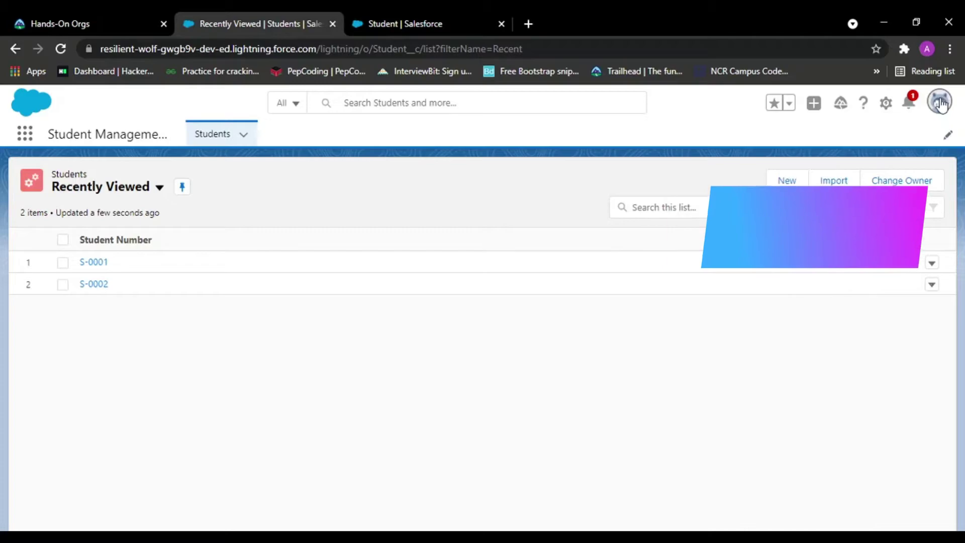
pyautogui.click(942, 101)
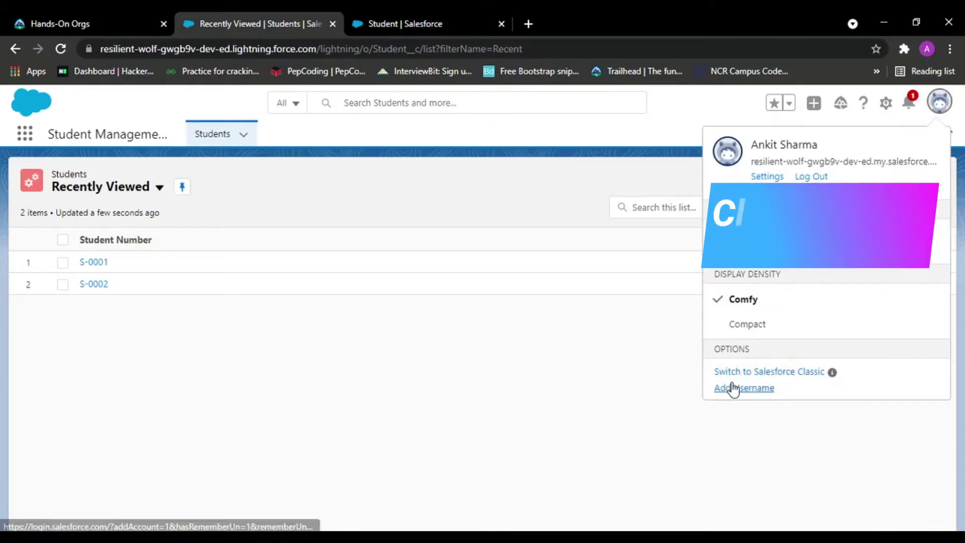
pyautogui.click(740, 375)
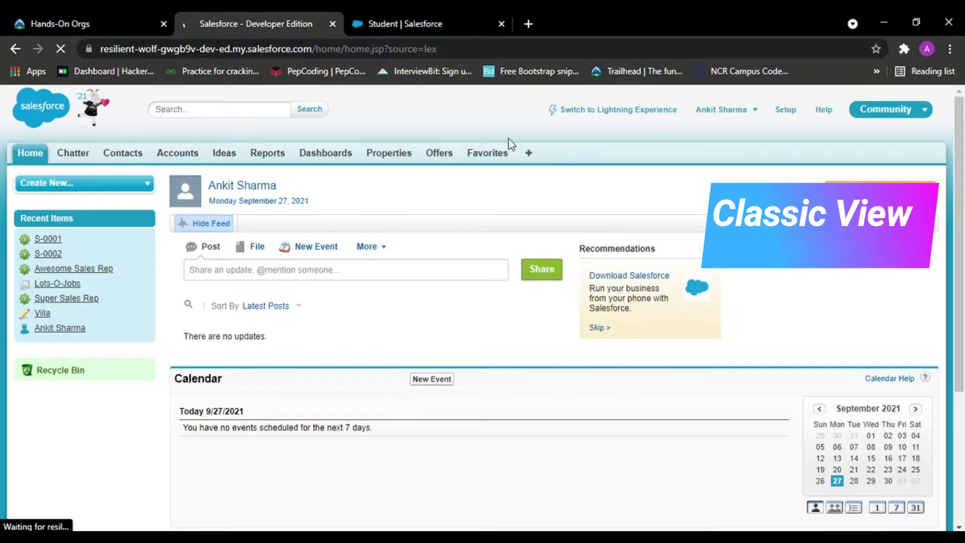
# Open Students from All Tabs and start a new Student record
pyautogui.click(531, 158)
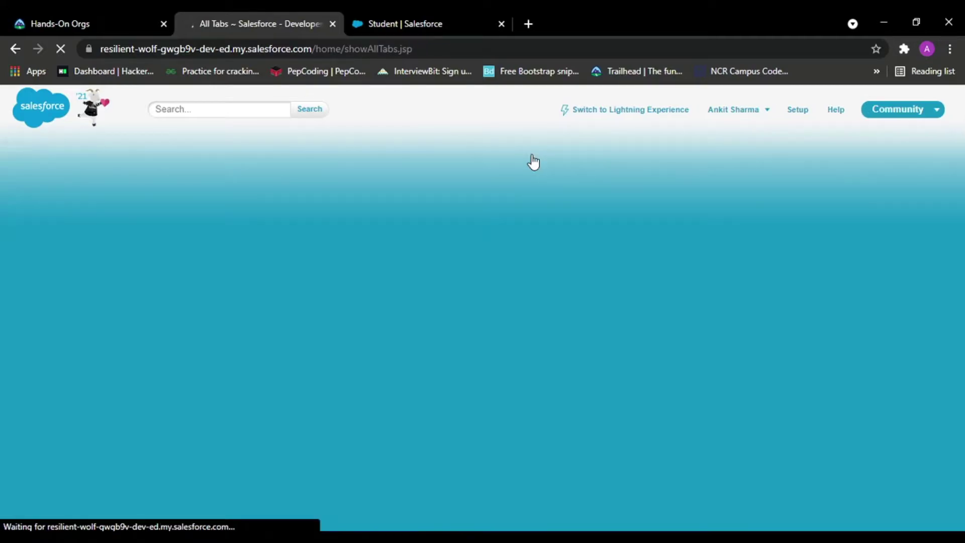
pyautogui.scroll(-9, 439, 466)
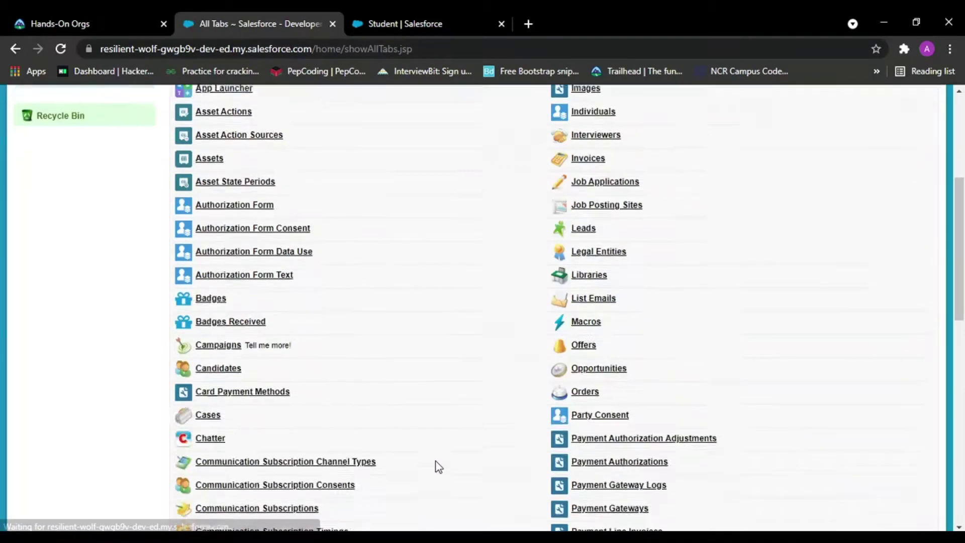
pyautogui.scroll(-2, 439, 467)
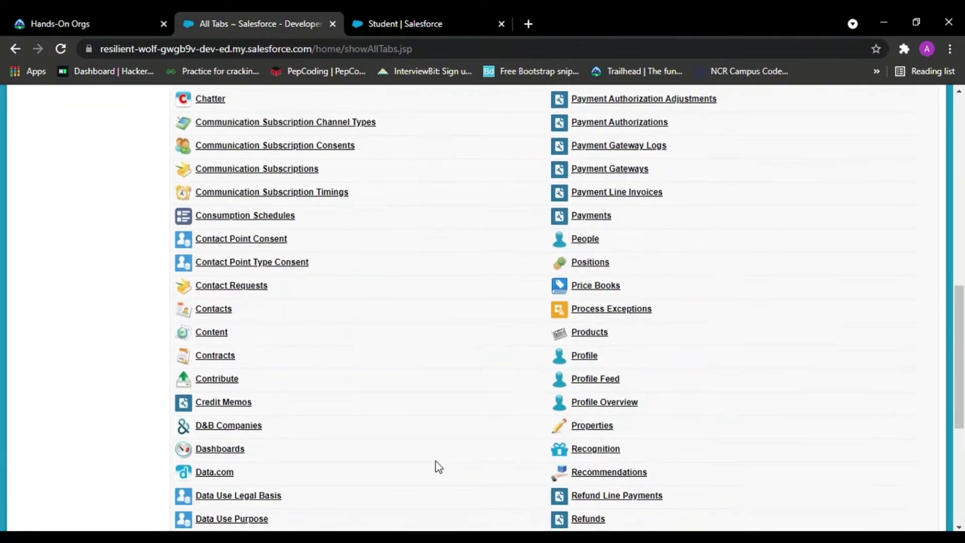
pyautogui.scroll(-4, 439, 467)
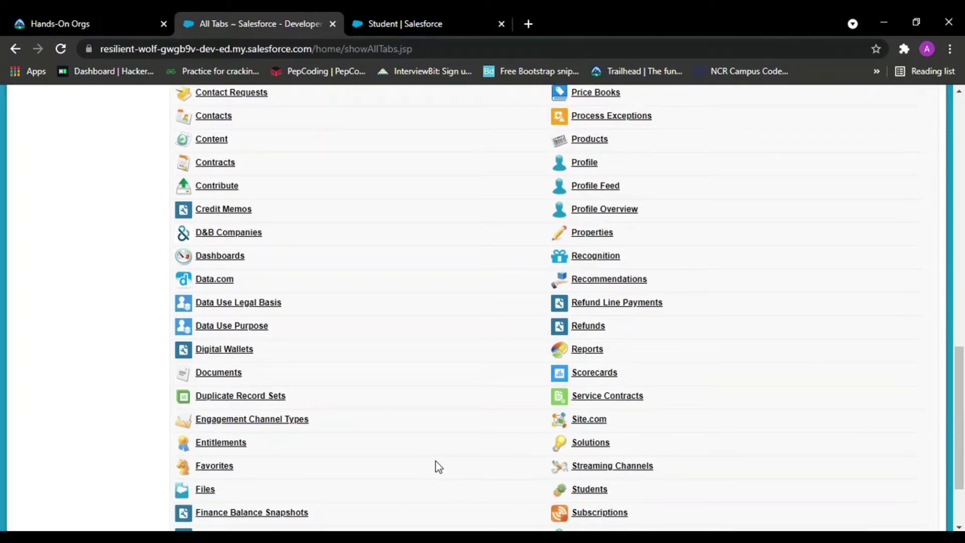
pyautogui.scroll(-2, 439, 467)
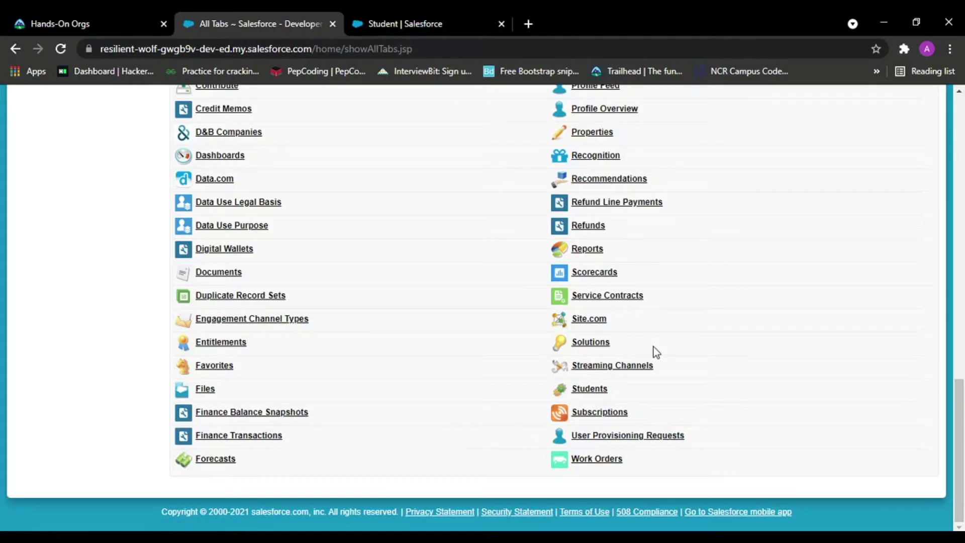
pyautogui.click(592, 390)
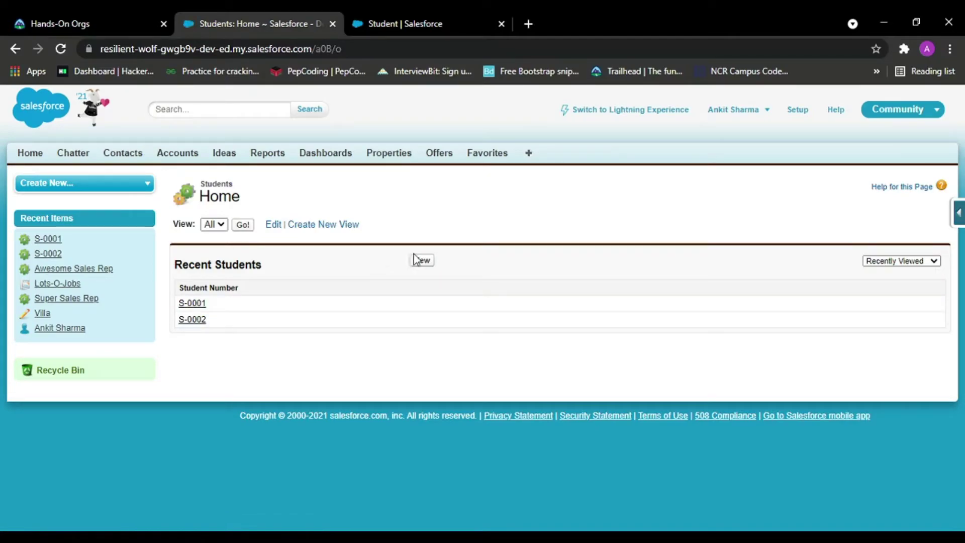
pyautogui.click(422, 261)
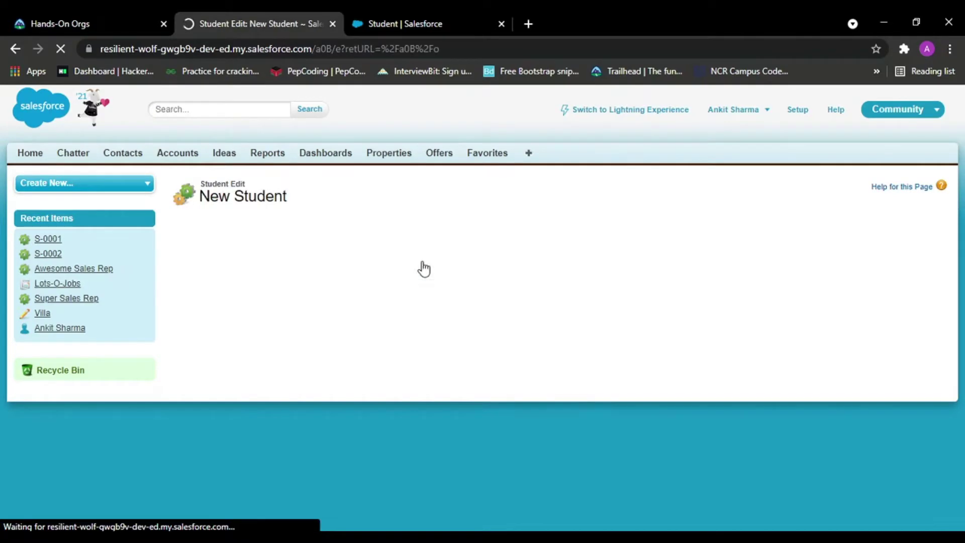
pyautogui.moveTo(308, 300)
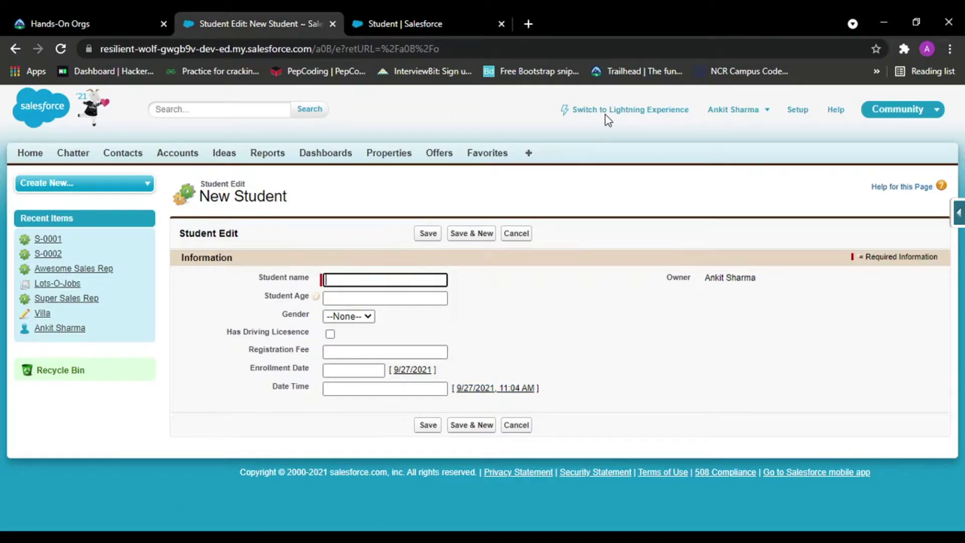
# Read through the Email field type description and proceed to the field details
pyautogui.click(471, 20)
pyautogui.scroll(-5, 339, 418)
pyautogui.scroll(-3, 340, 417)
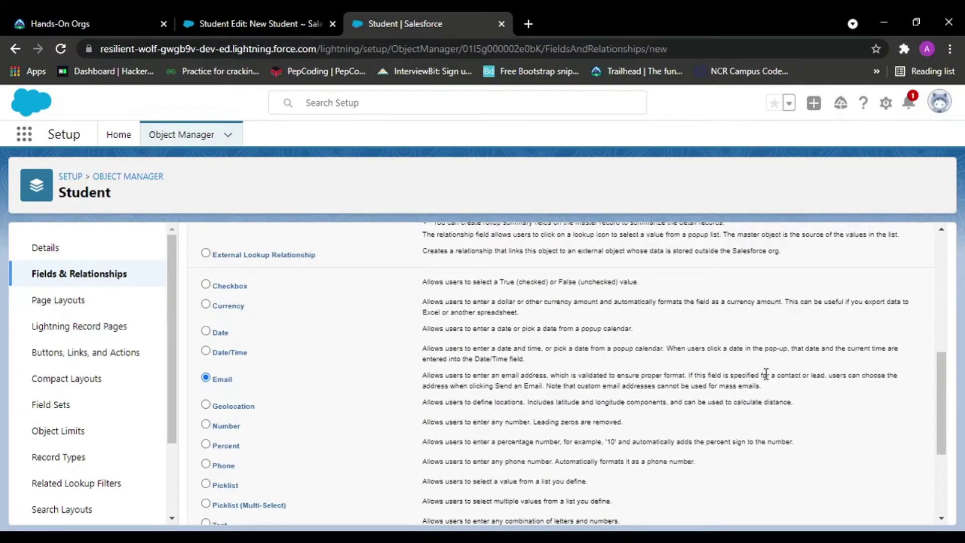
pyautogui.moveTo(452, 385); pyautogui.dragTo(553, 375)
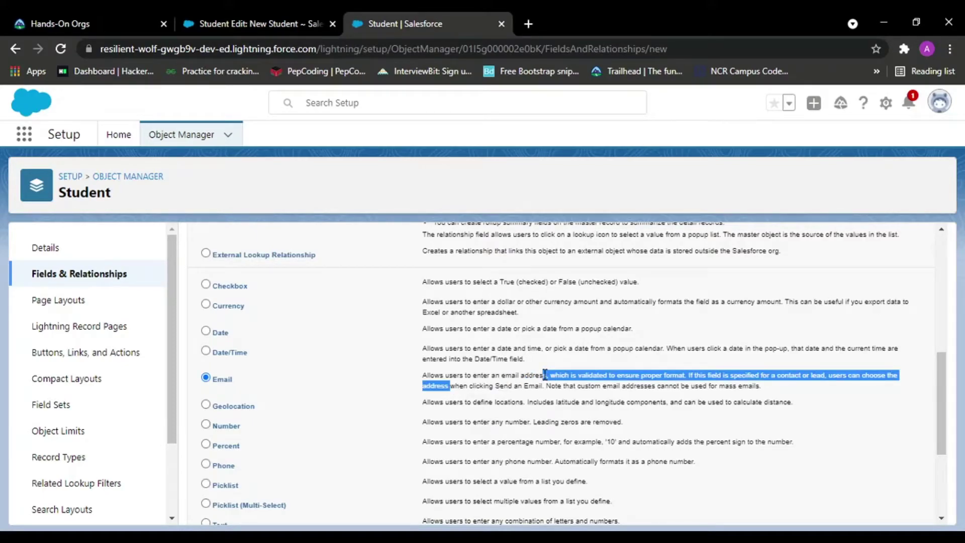
pyautogui.click(545, 375)
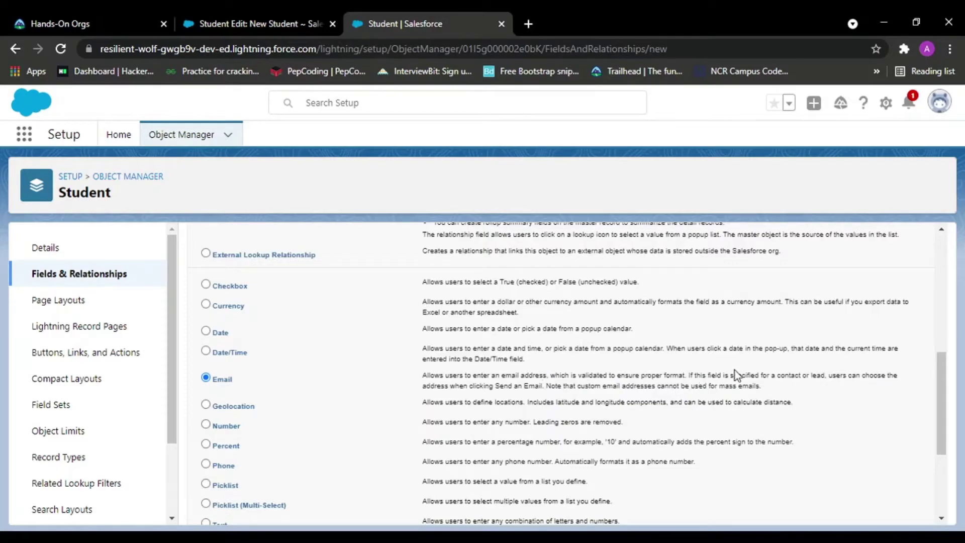
pyautogui.moveTo(737, 375); pyautogui.dragTo(816, 373)
pyautogui.moveTo(811, 375); pyautogui.dragTo(718, 387)
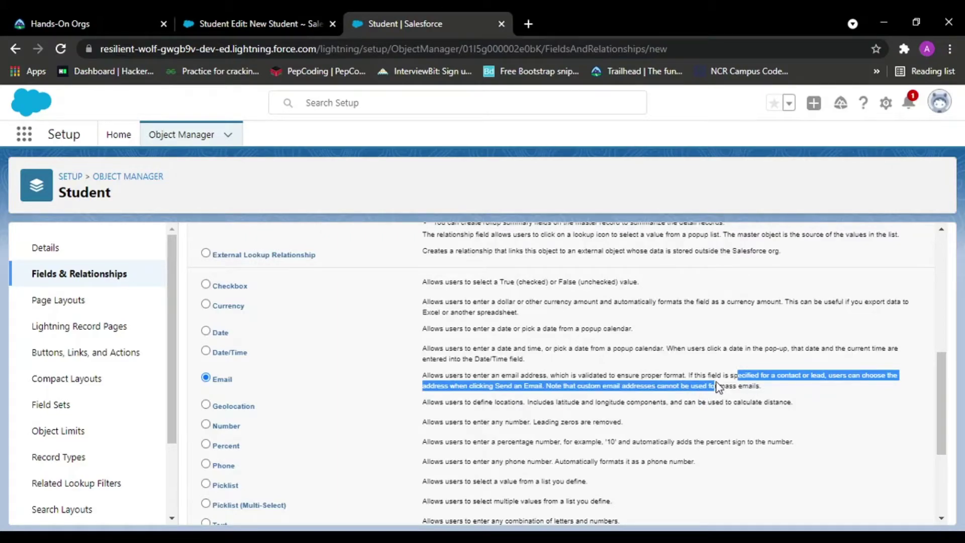
pyautogui.moveTo(714, 383); pyautogui.dragTo(719, 386)
pyautogui.click(697, 388)
pyautogui.scroll(-3, 697, 388)
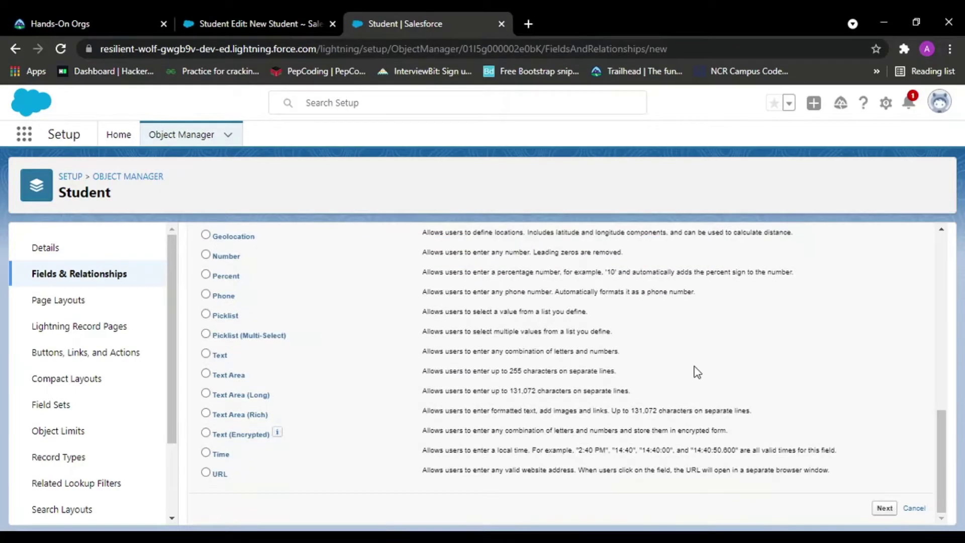
pyautogui.click(883, 508)
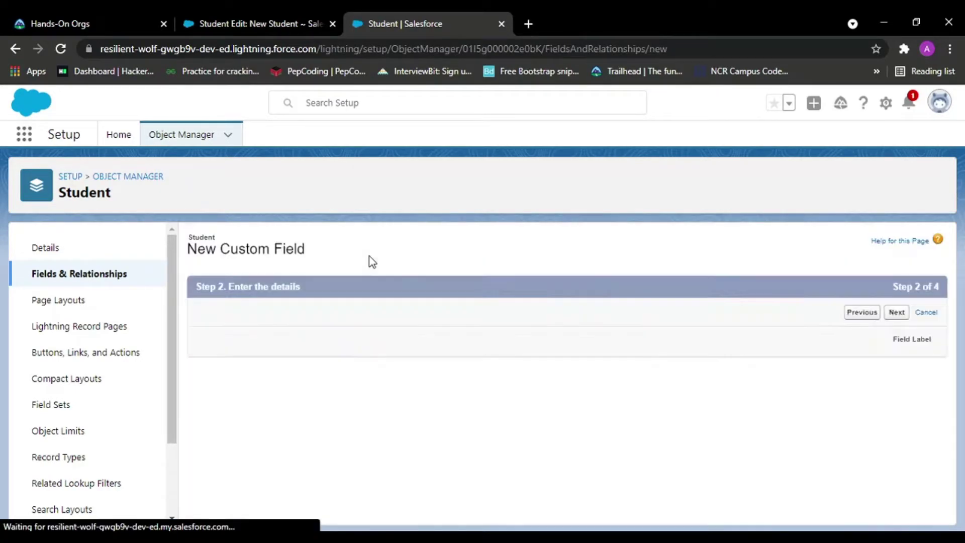
# Label the field 'email' and advance through field-level security to page layouts
pyautogui.write('email')
pyautogui.press('Tab')
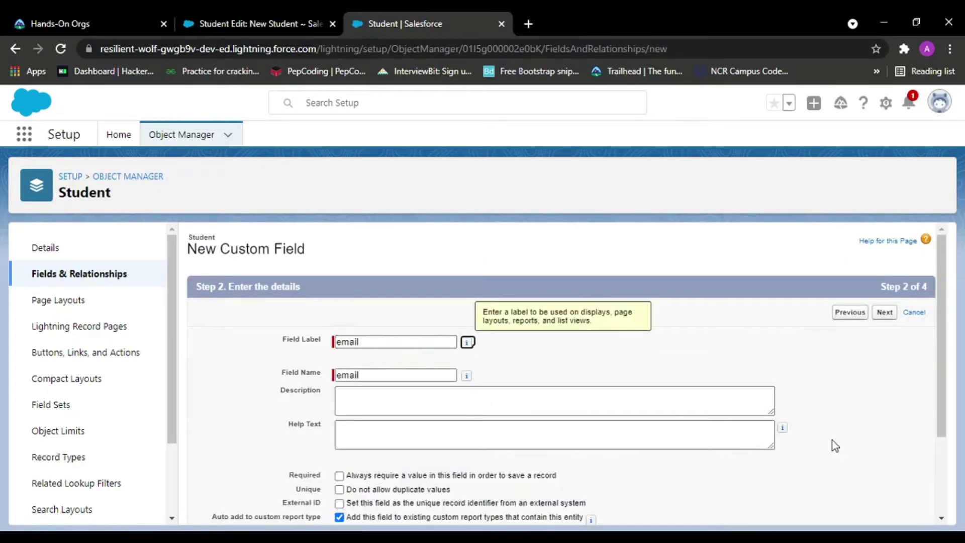
pyautogui.scroll(-2, 893, 496)
pyautogui.click(884, 507)
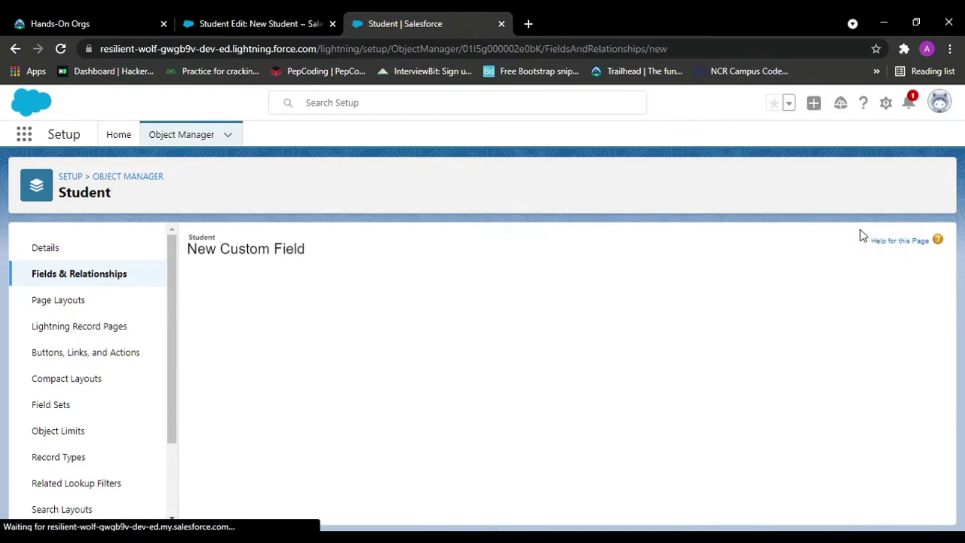
pyautogui.click(885, 311)
# Save the email field and choose Number as the next field type
pyautogui.click(855, 313)
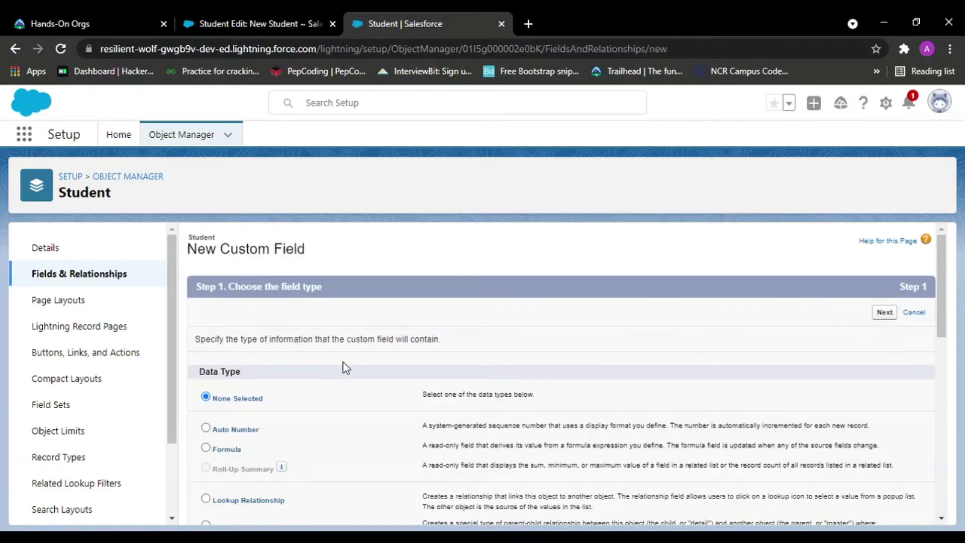
pyautogui.scroll(-6, 342, 362)
pyautogui.scroll(-3, 343, 363)
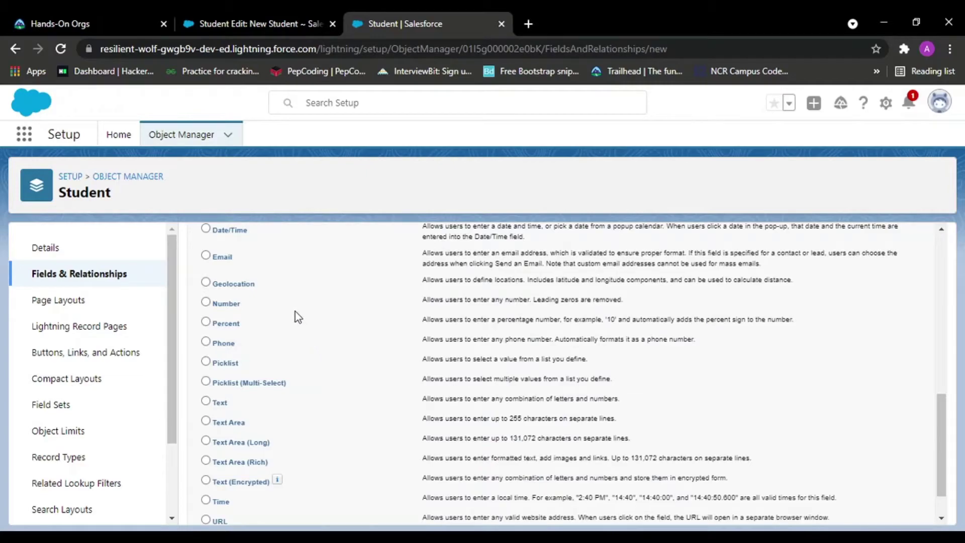
pyautogui.click(206, 302)
pyautogui.scroll(-2, 673, 353)
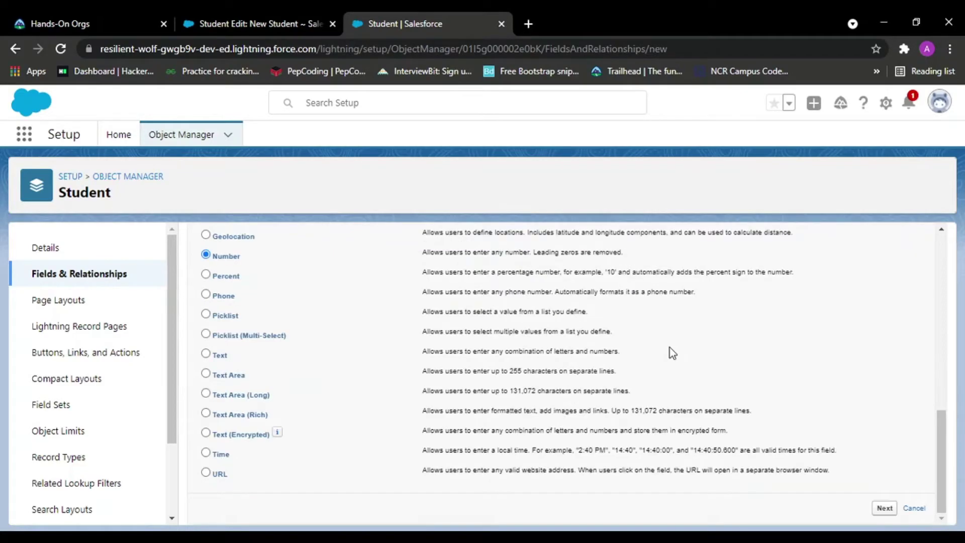
pyautogui.click(885, 510)
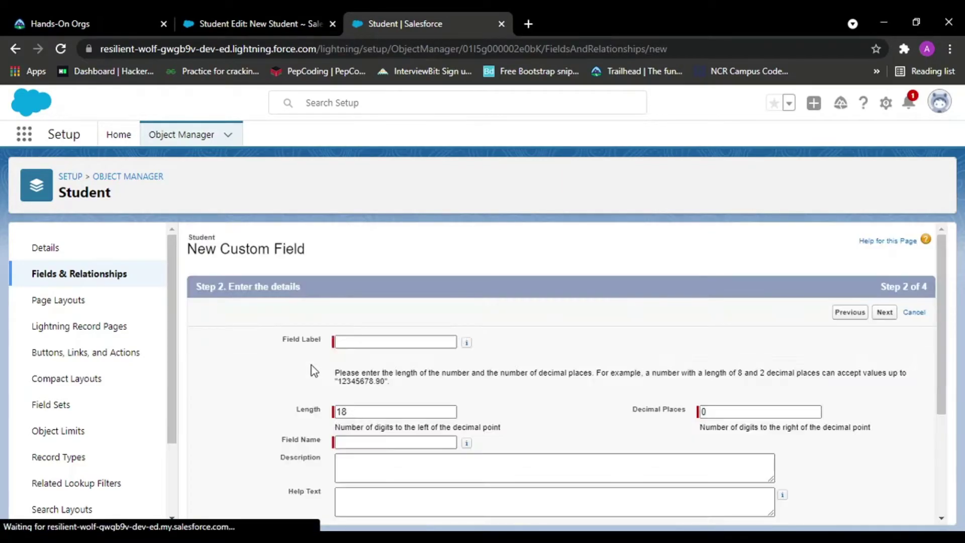
# Label the Number field 'Age' and save it to the Student Layout
pyautogui.click(367, 345)
pyautogui.write('Age')
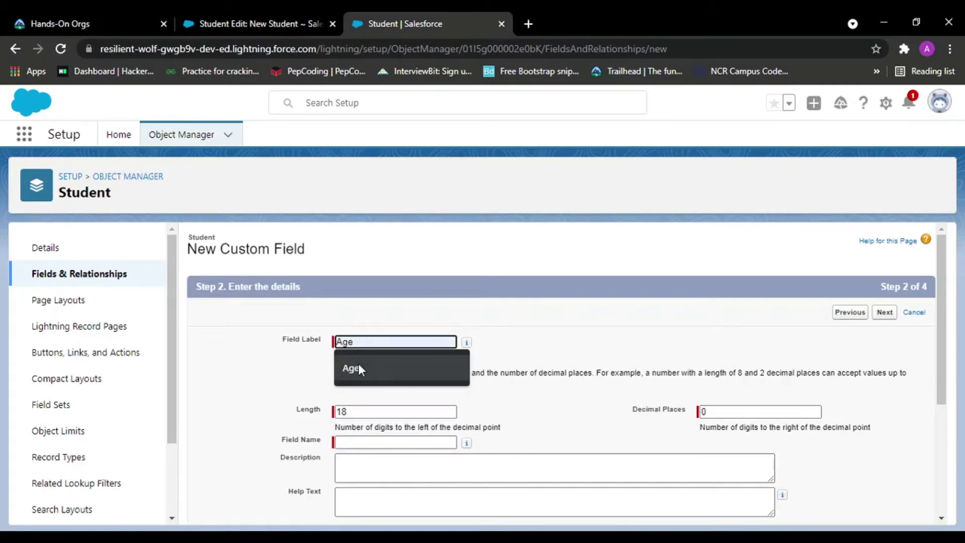
pyautogui.click(358, 368)
pyautogui.scroll(-2, 364, 341)
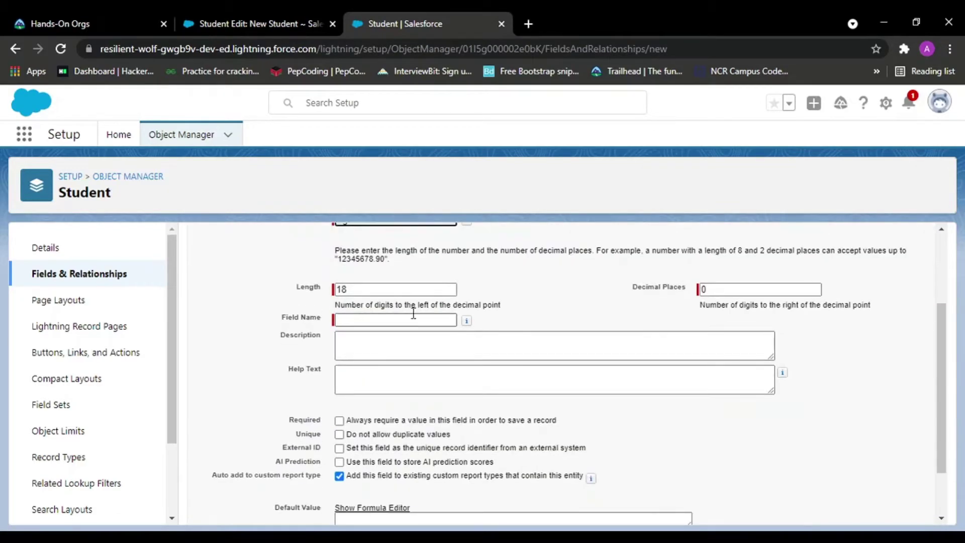
pyautogui.scroll(-1, 603, 376)
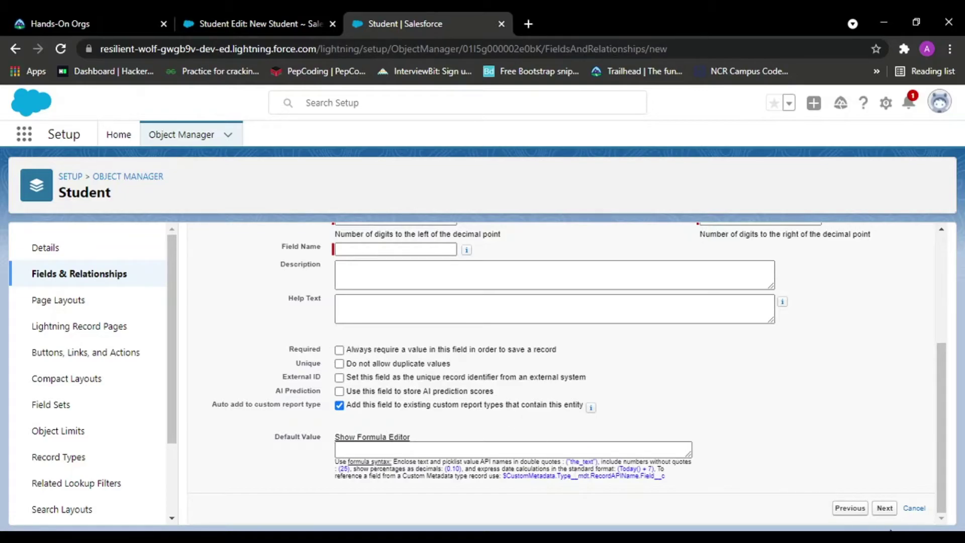
pyautogui.click(885, 508)
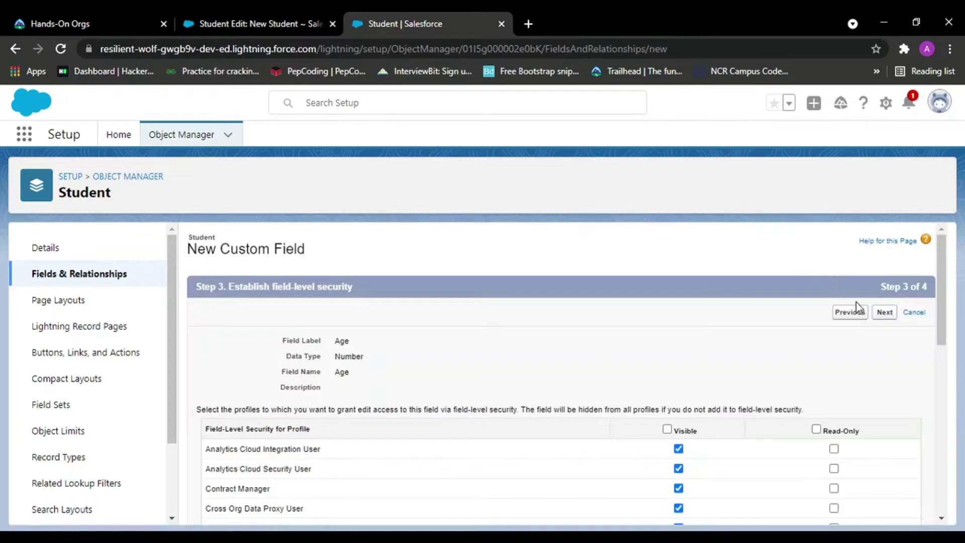
pyautogui.click(884, 312)
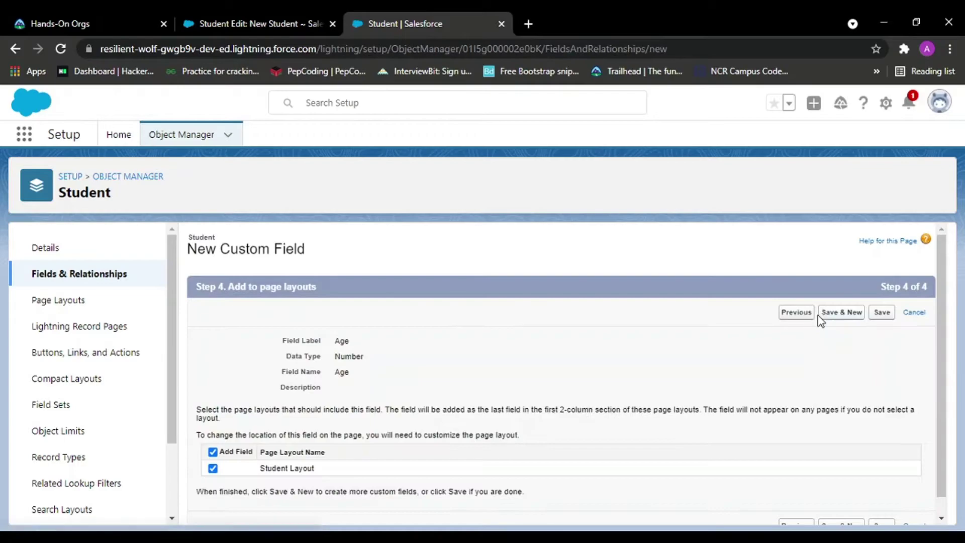
pyautogui.click(825, 320)
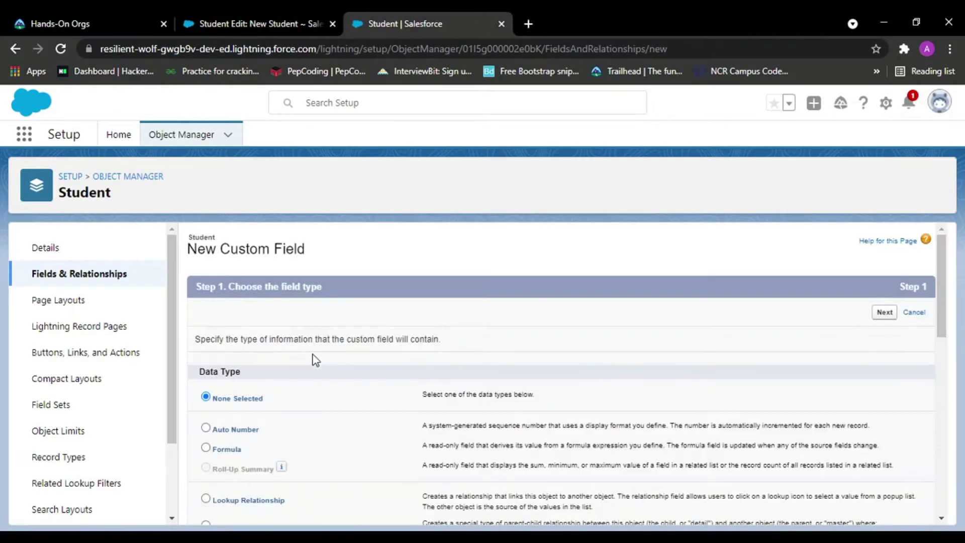
pyautogui.scroll(-10, 316, 360)
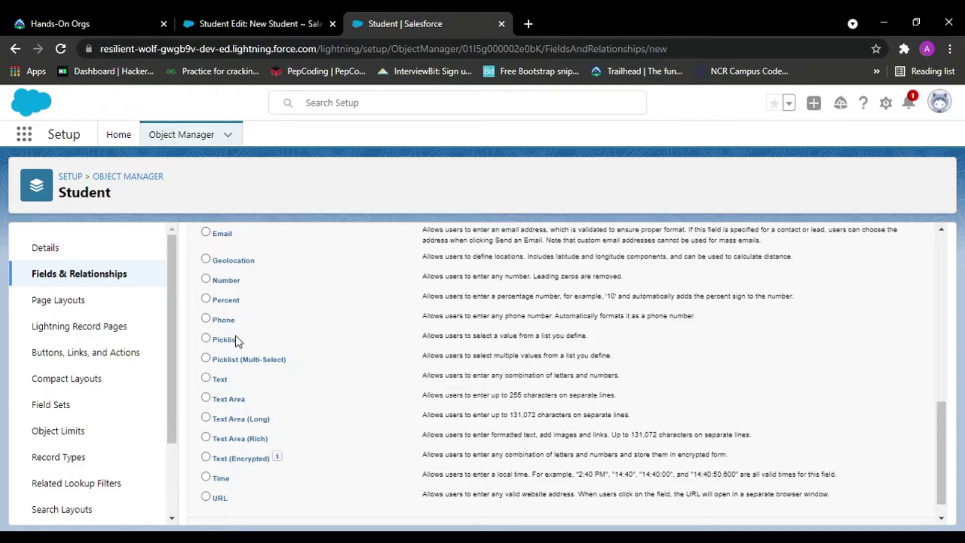
# Choose Picklist as the field type and switch to entering values manually
pyautogui.click(206, 339)
pyautogui.scroll(-1, 939, 324)
pyautogui.click(884, 508)
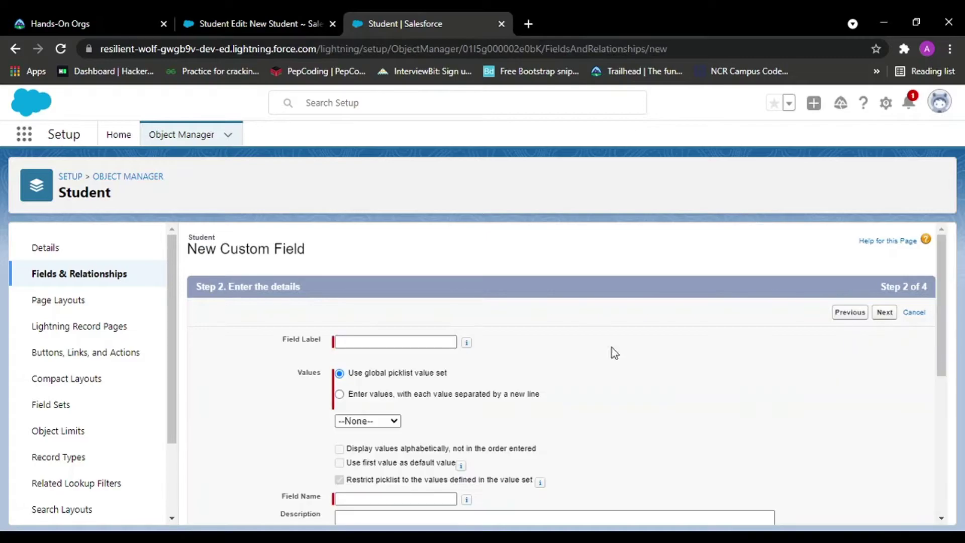
pyautogui.click(387, 344)
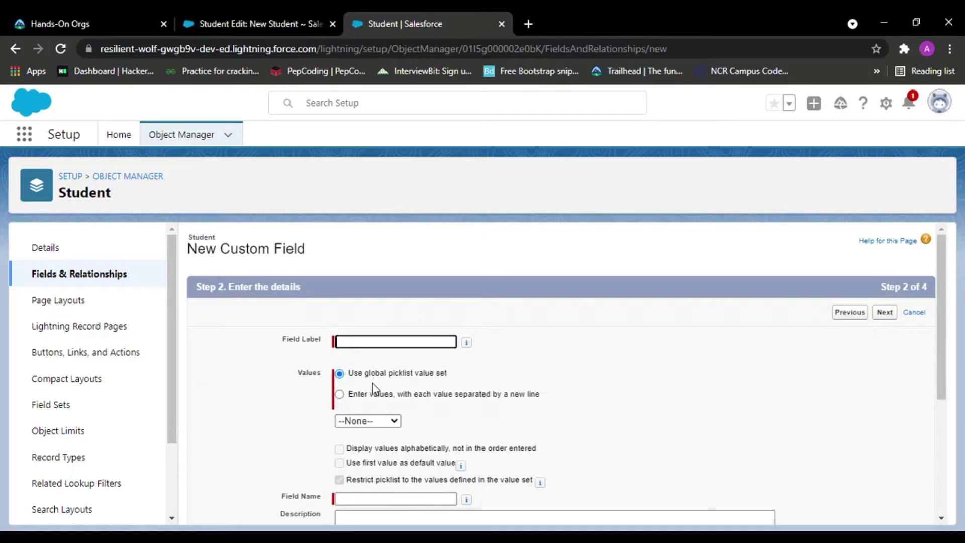
pyautogui.click(340, 394)
pyautogui.click(356, 442)
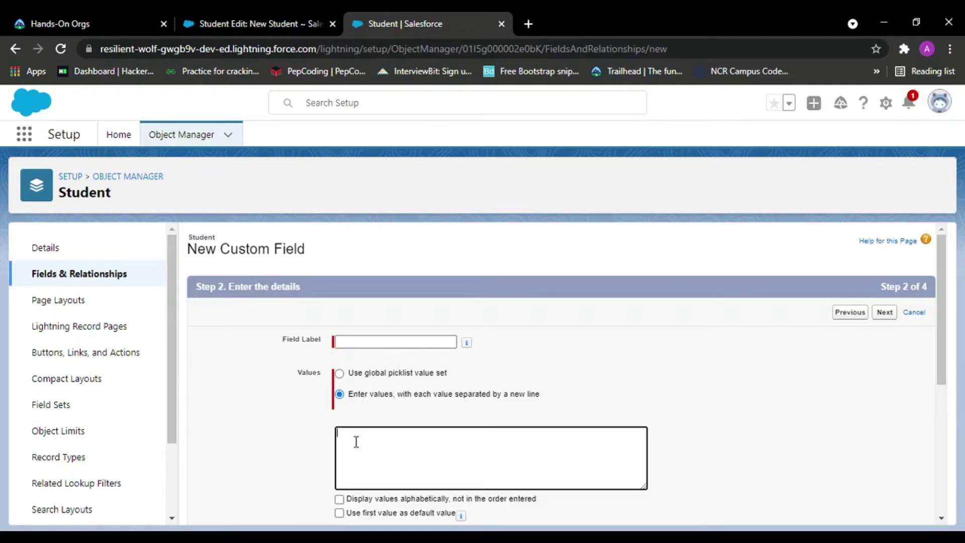
# Try test values a, b, c, delete them, revert to a global value set, and go to Setup Home
pyautogui.write('a')
pyautogui.press('Return')
pyautogui.write('b')
pyautogui.press('Return')
pyautogui.write('c')
pyautogui.hotkey('ctrl', 'a')
pyautogui.press('BackSpace')
pyautogui.click(338, 374)
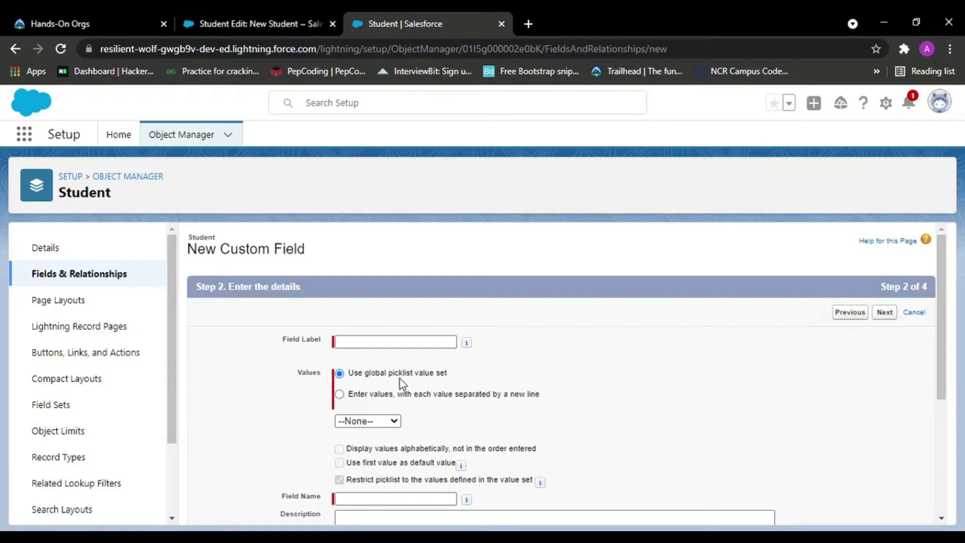
pyautogui.click(113, 138)
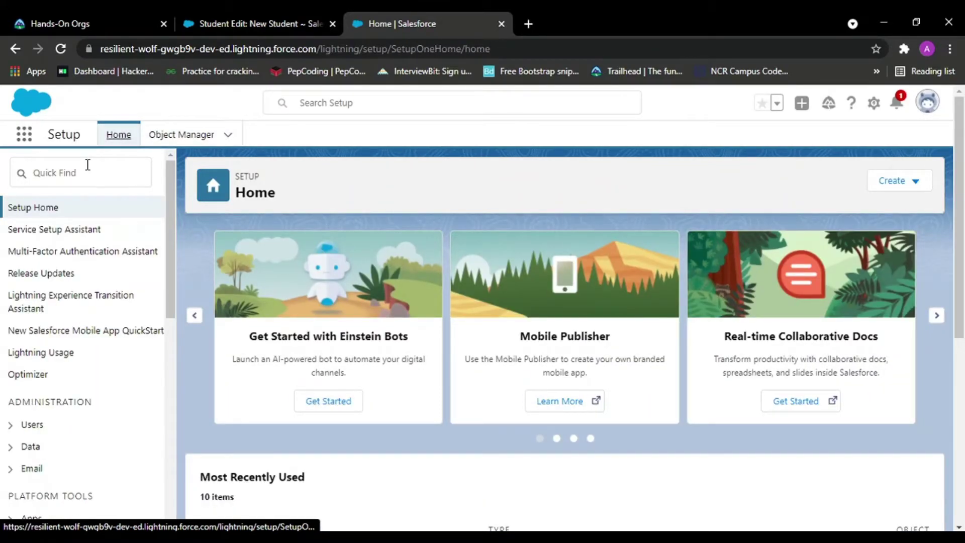
# Find Picklist Value Sets with Quick Find 'picklis' and start a new global value set
pyautogui.click(87, 165)
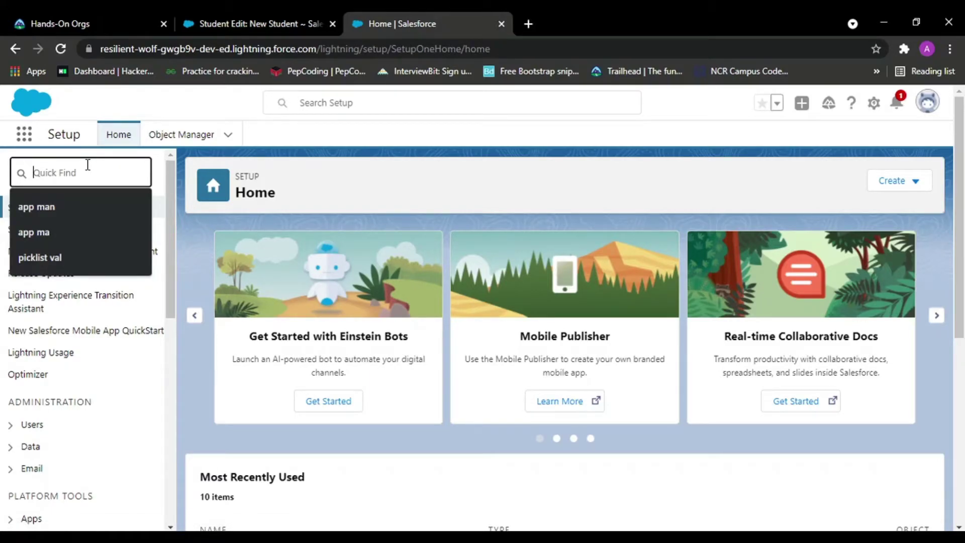
pyautogui.write('lov')
pyautogui.press('BackSpace')
pyautogui.press('BackSpace')
pyautogui.press('BackSpace')
pyautogui.write('p')
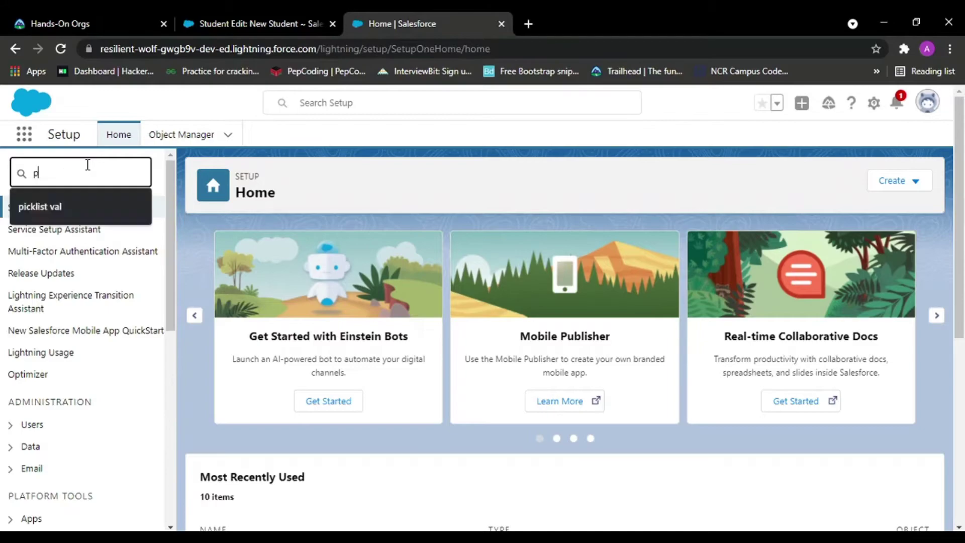
pyautogui.write('icklis')
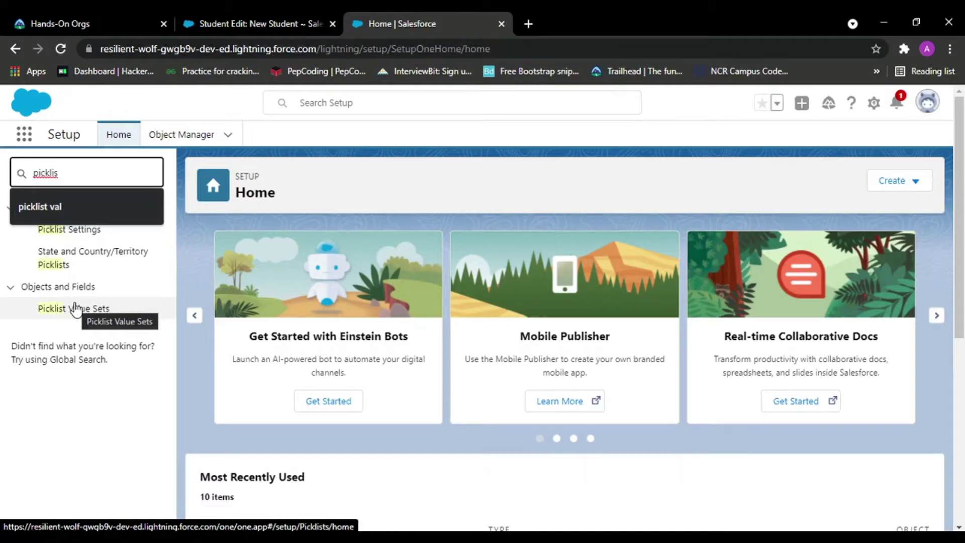
pyautogui.click(75, 308)
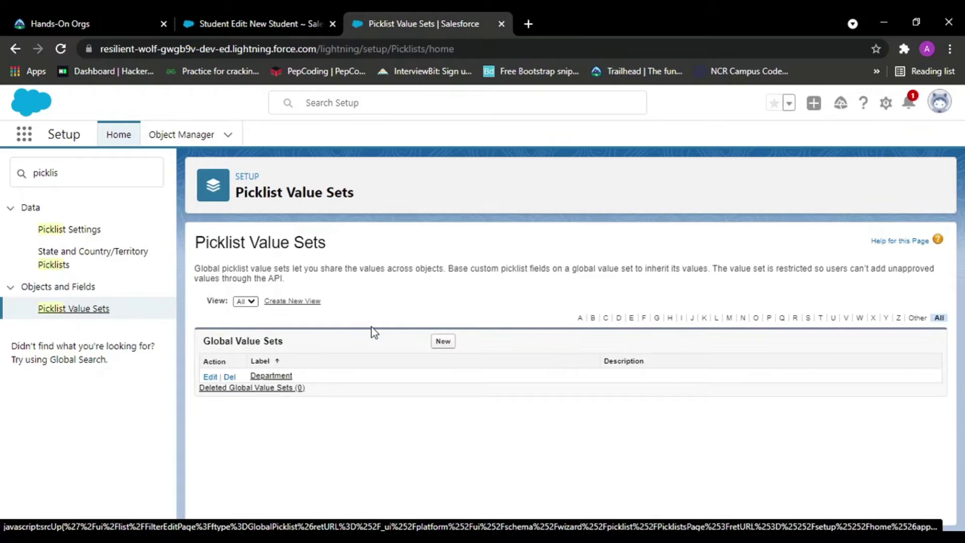
pyautogui.click(437, 341)
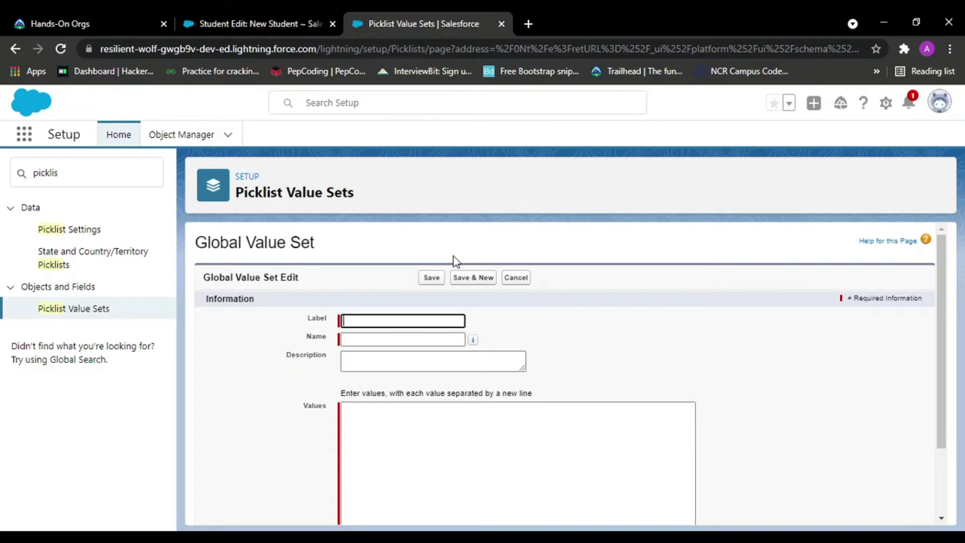
# Label the value set 'Countries' and enter India, USA, Canada, Russia and Nepal as values
pyautogui.write('Countries')
pyautogui.press('Tab')
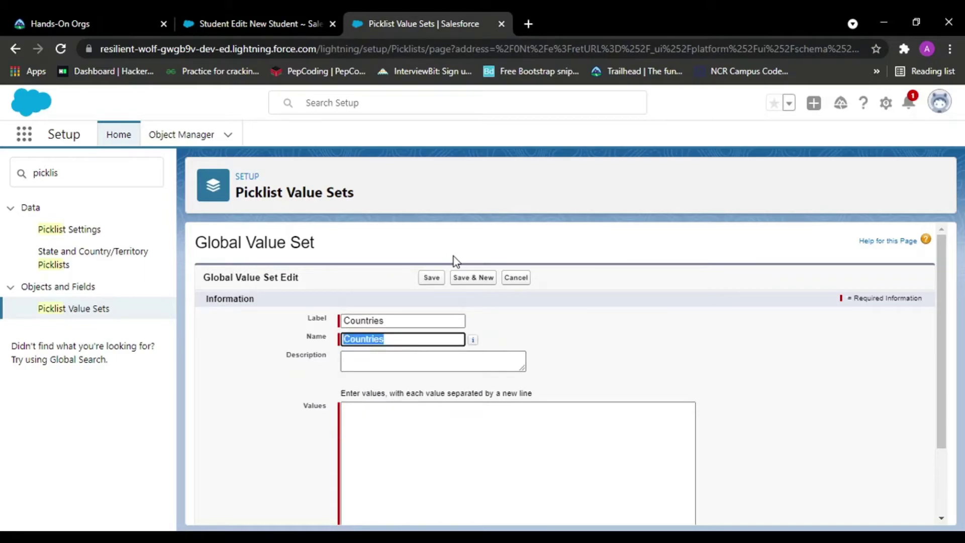
pyautogui.click(381, 416)
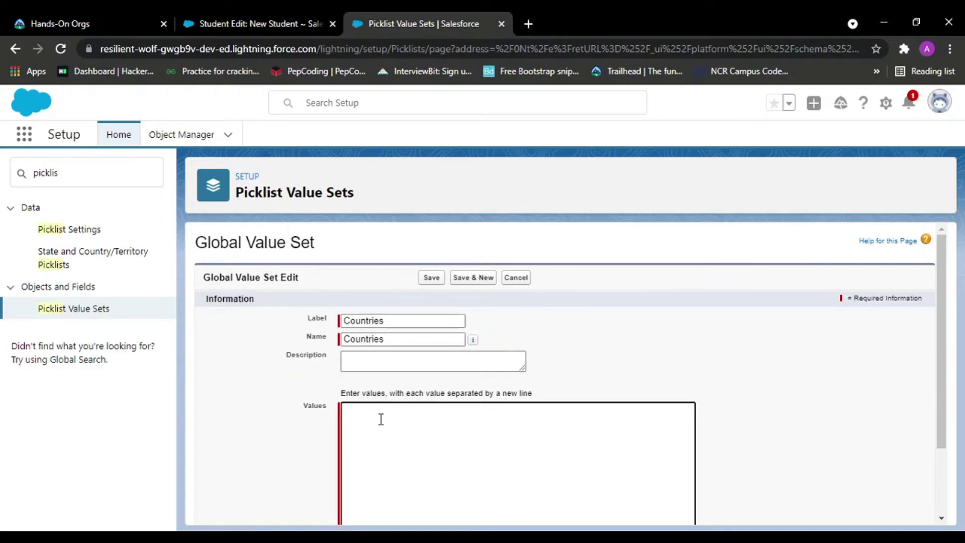
pyautogui.write('India ')
pyautogui.write('USA')
pyautogui.press('Return')
pyautogui.write('Canada')
pyautogui.press('Return')
pyautogui.write('Russia')
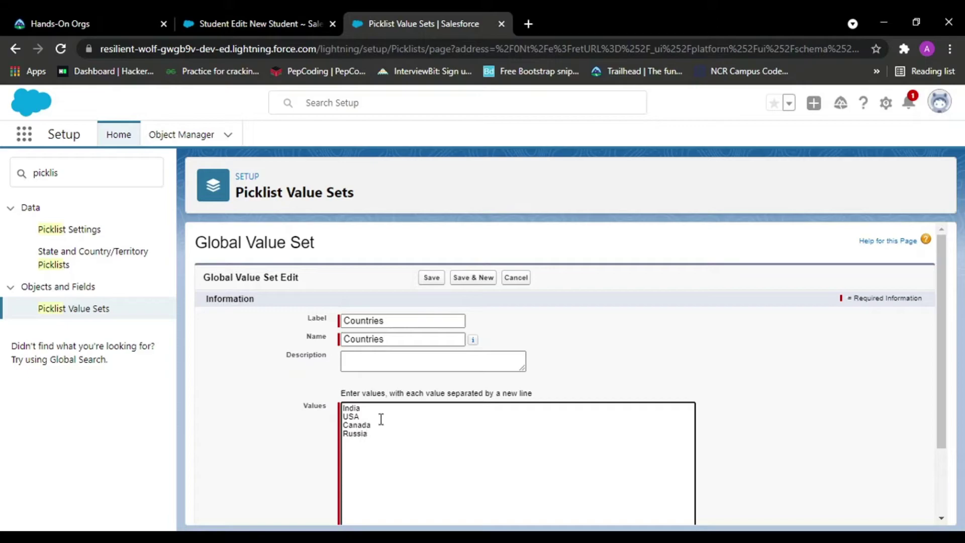
pyautogui.scroll(-2, 381, 418)
pyautogui.write('Nepal')
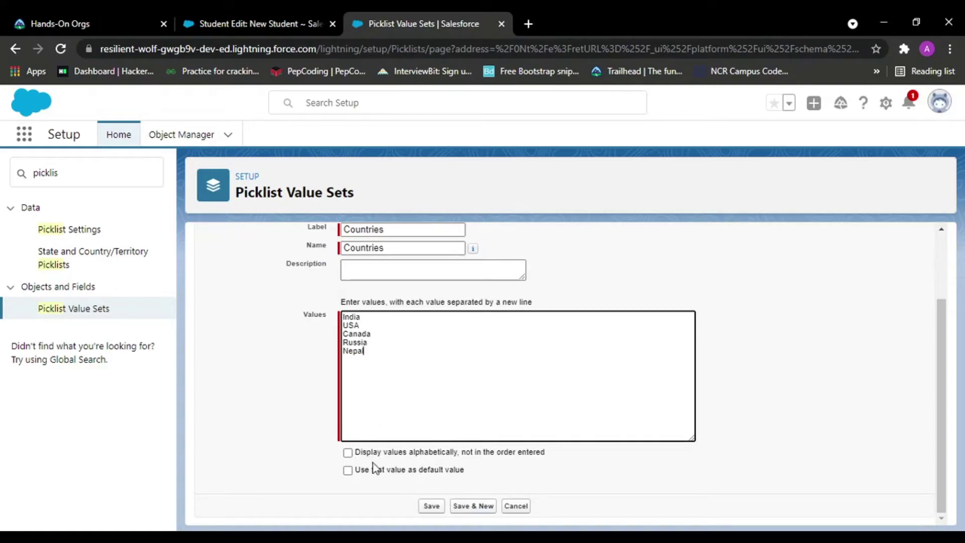
# Sort the values alphabetically, make the first value the default, and save
pyautogui.click(348, 453)
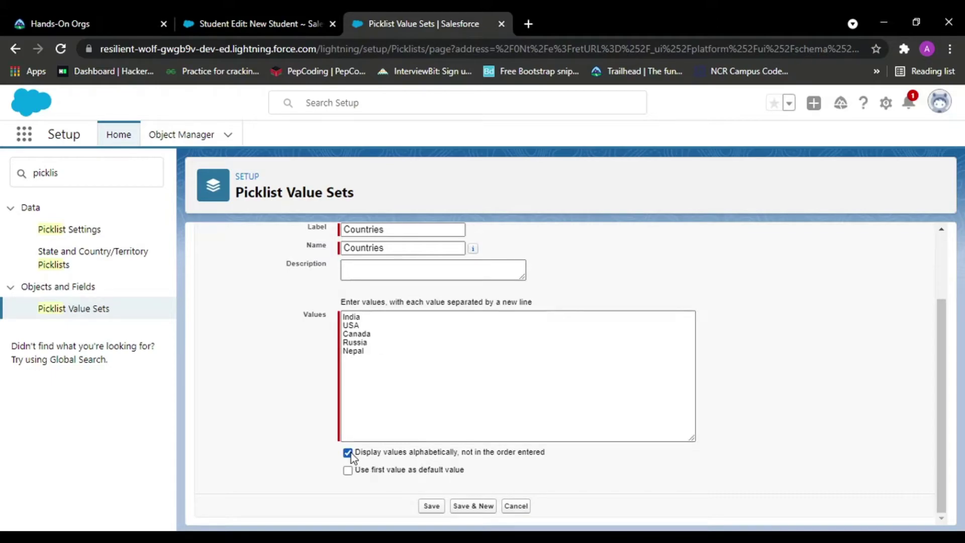
pyautogui.click(347, 471)
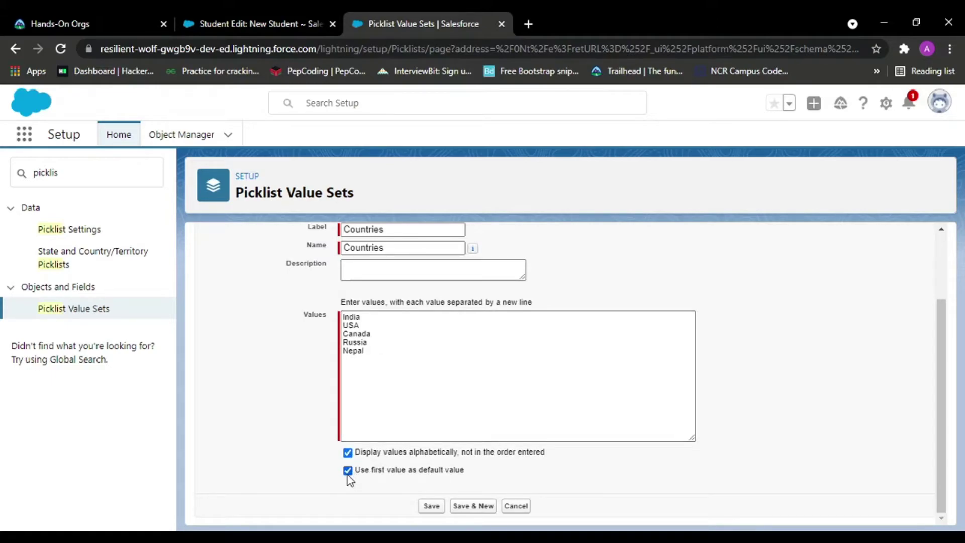
pyautogui.click(440, 509)
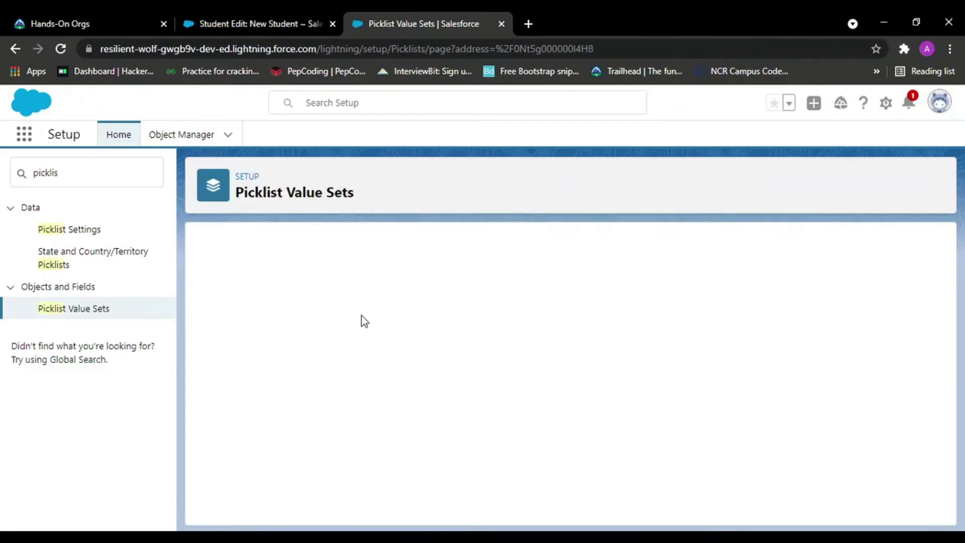
# Review the saved Countries value set, then go to the Object Manager
pyautogui.scroll(-4, 313, 461)
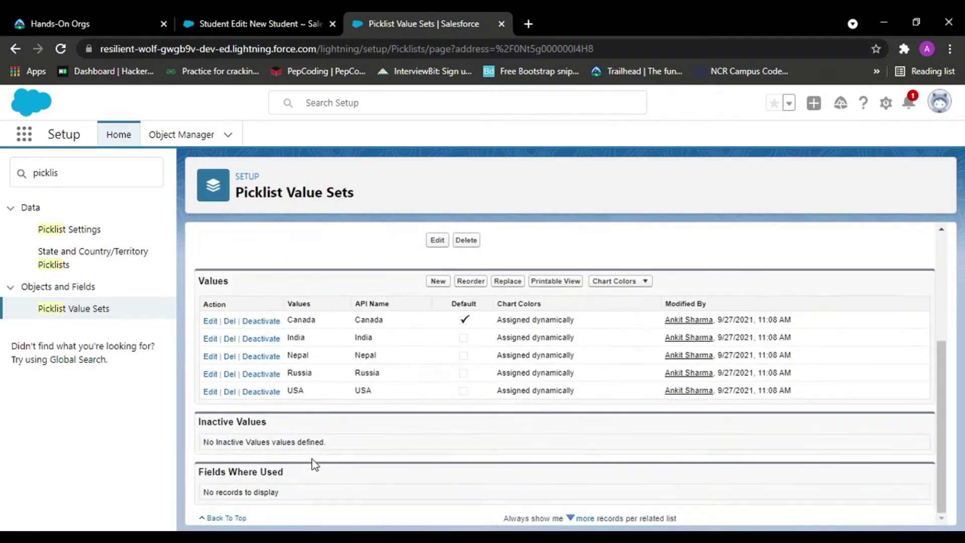
pyautogui.scroll(1, 453, 322)
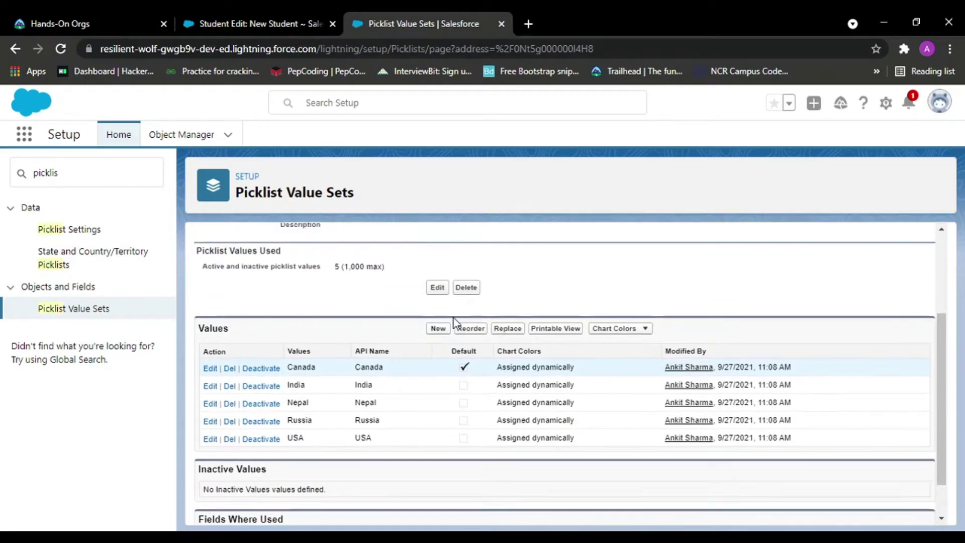
pyautogui.scroll(-1, 453, 317)
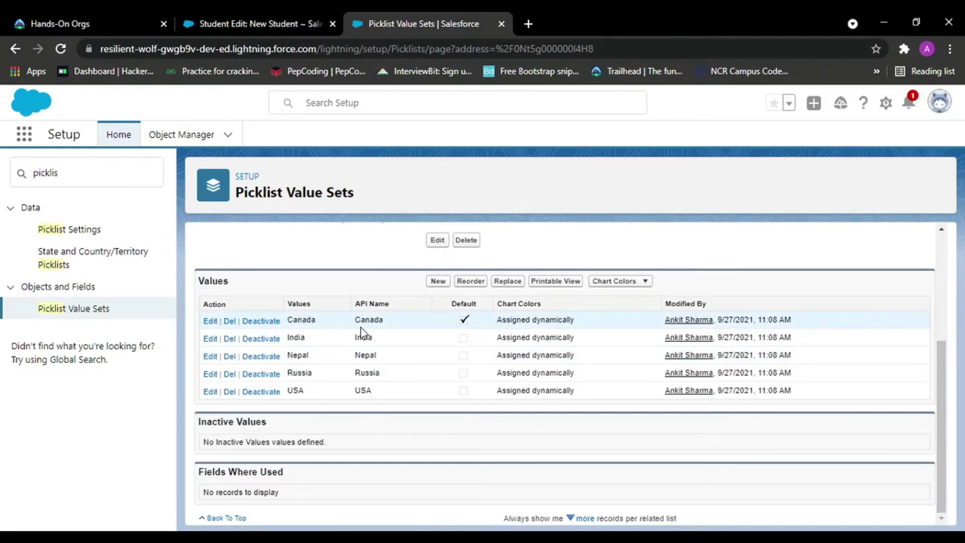
pyautogui.scroll(4, 408, 327)
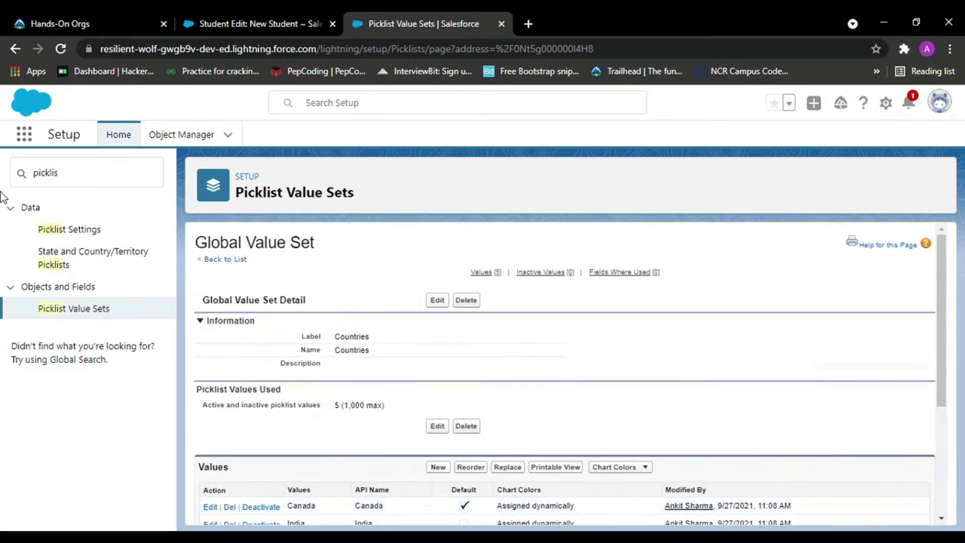
pyautogui.click(162, 136)
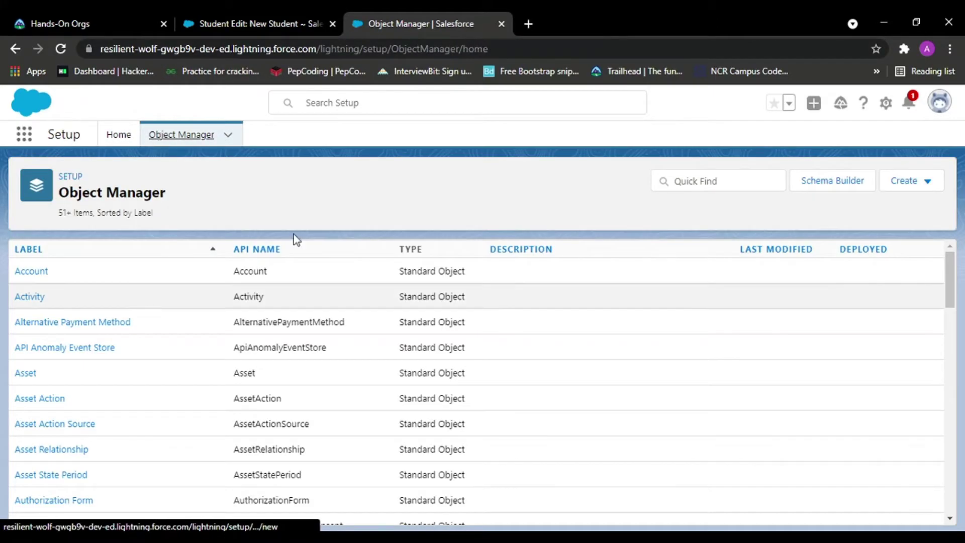
# Filter objects by 'stud' and start a new Picklist field on the Student object
pyautogui.click(717, 186)
pyautogui.write('stud')
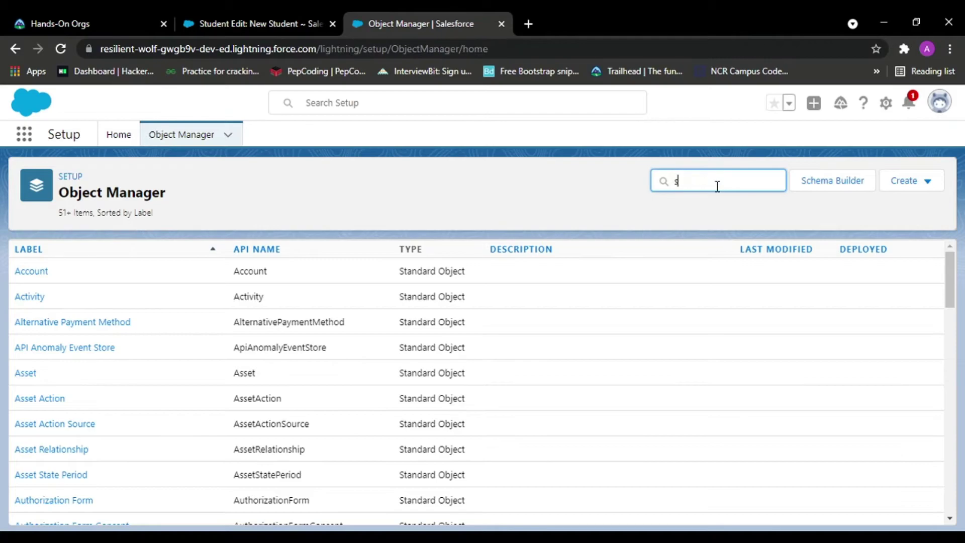
pyautogui.click(31, 278)
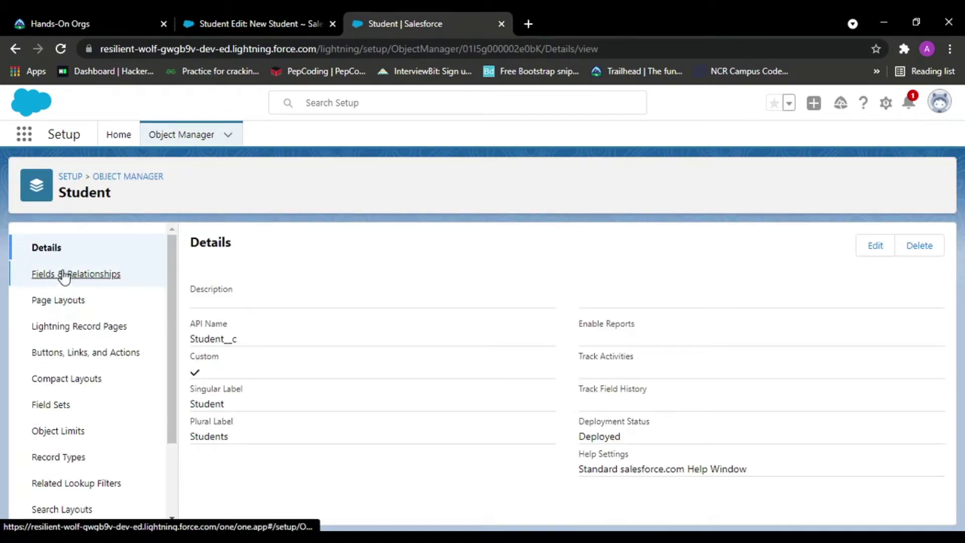
pyautogui.click(62, 272)
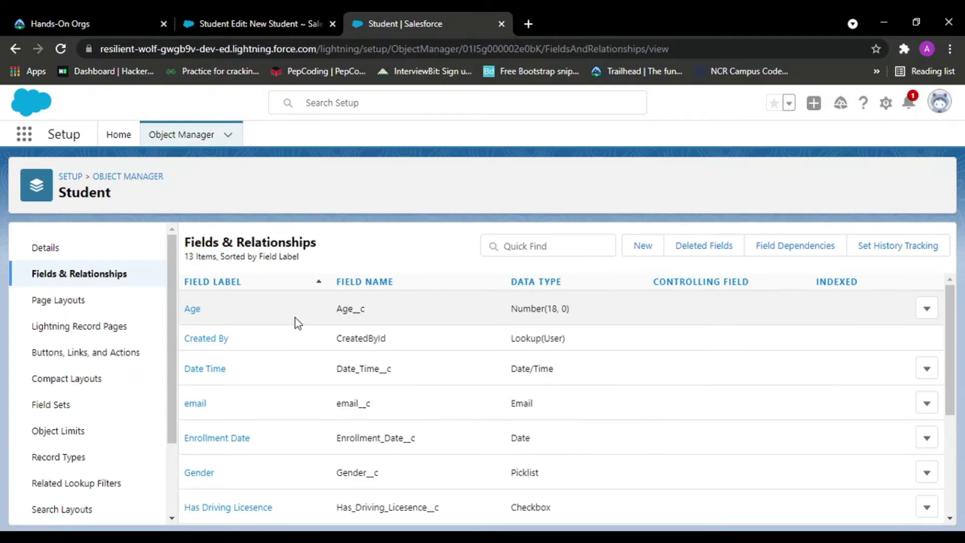
pyautogui.click(655, 255)
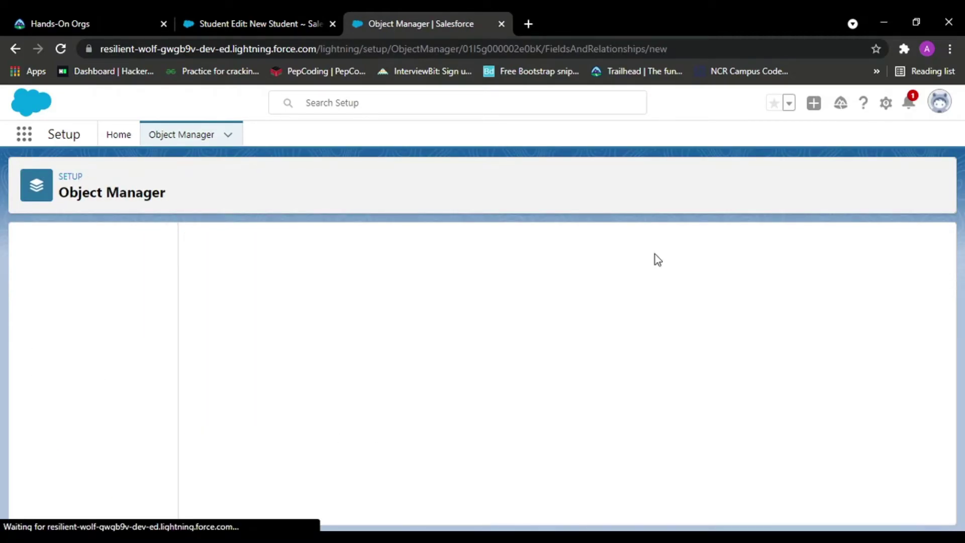
pyautogui.scroll(-5, 243, 452)
pyautogui.scroll(-3, 201, 482)
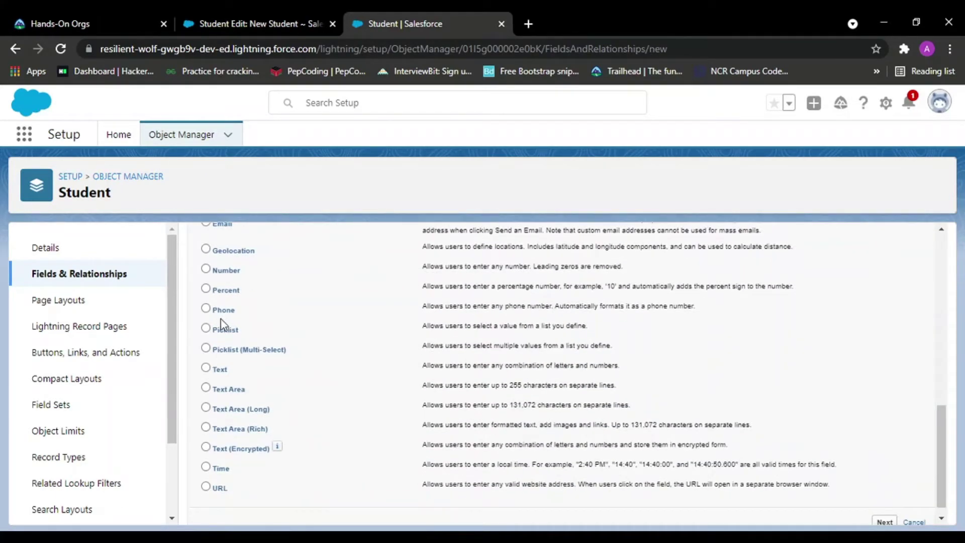
pyautogui.click(206, 329)
pyautogui.click(885, 523)
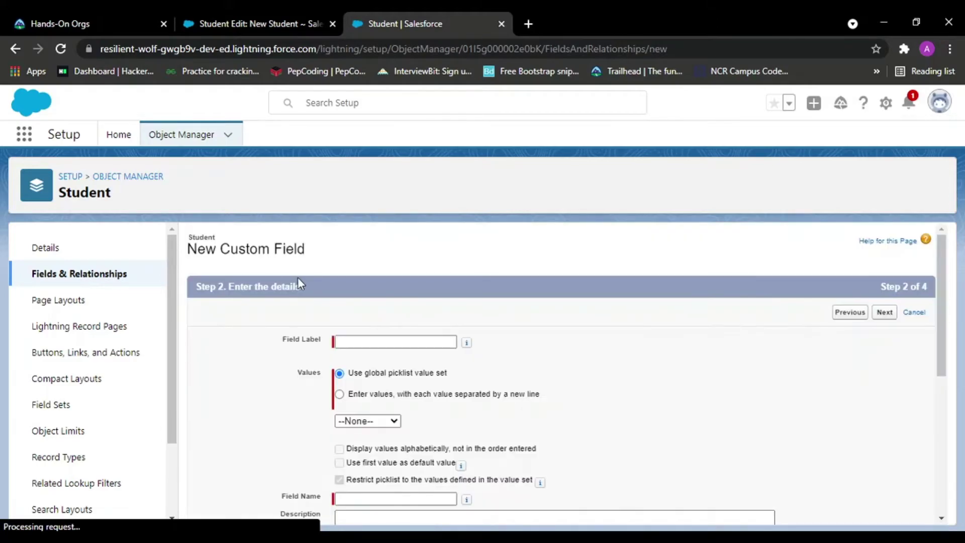
# Label the picklist 'List of countries', base it on the Countries value set, and save it
pyautogui.click(355, 342)
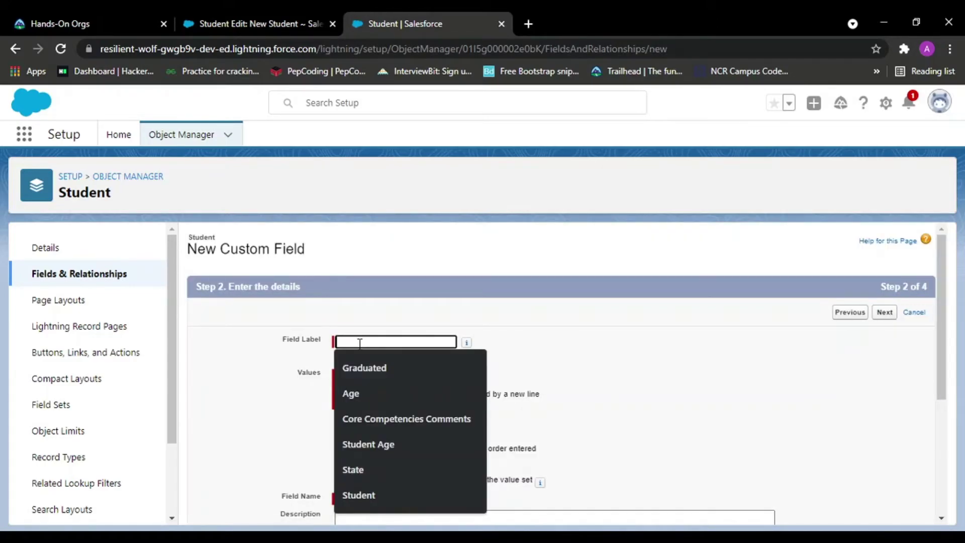
pyautogui.write('Li')
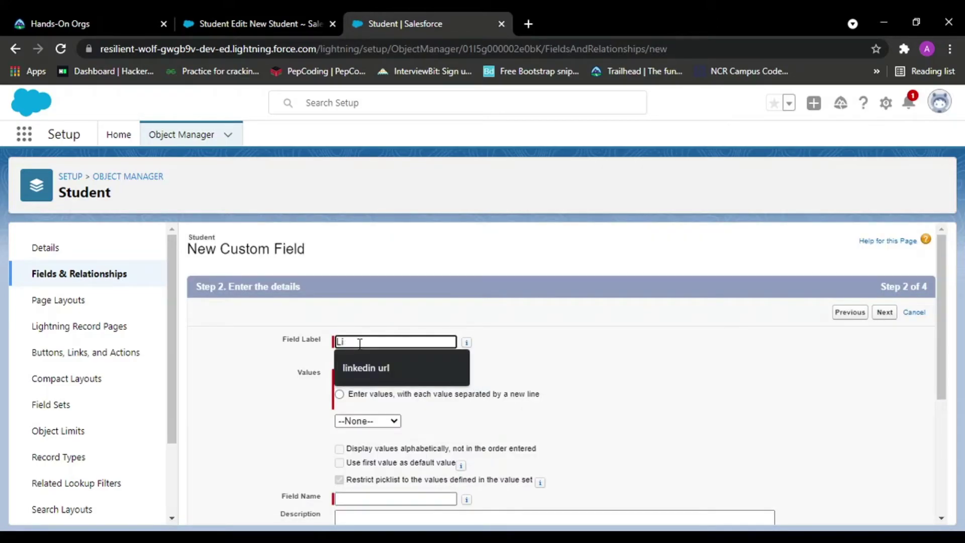
pyautogui.write('st of co')
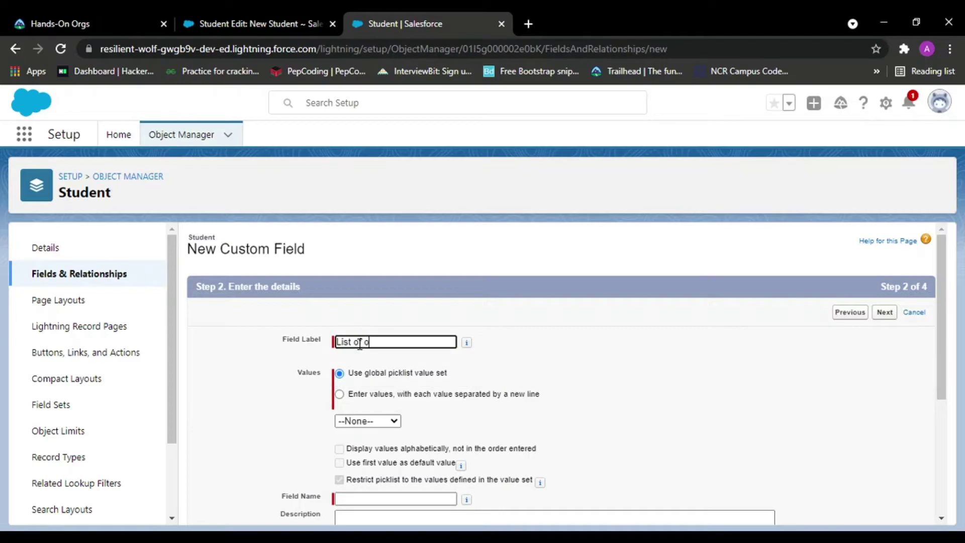
pyautogui.write('u')
pyautogui.press('BackSpace')
pyautogui.press('BackSpace')
pyautogui.write('countries')
pyautogui.click(357, 421)
pyautogui.click(358, 446)
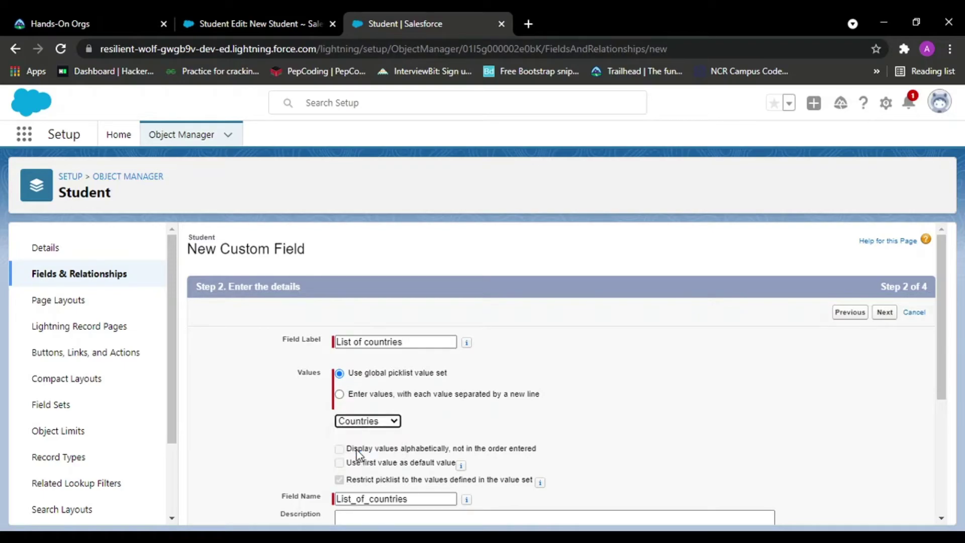
pyautogui.scroll(-5, 431, 418)
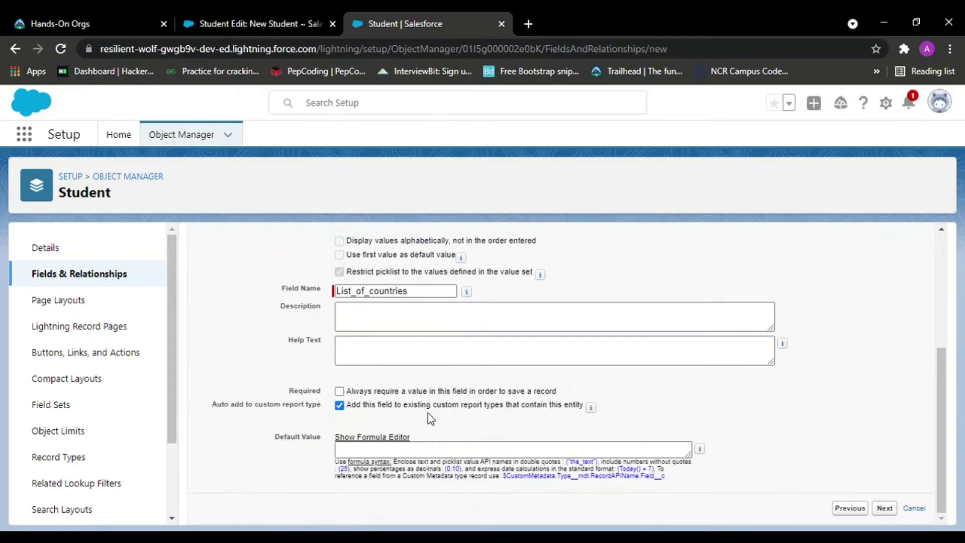
pyautogui.click(885, 507)
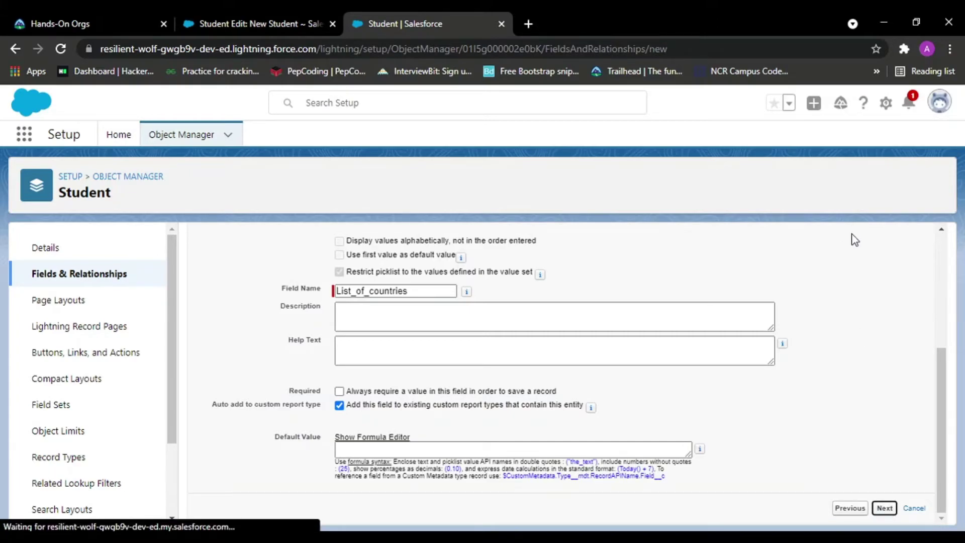
pyautogui.click(884, 312)
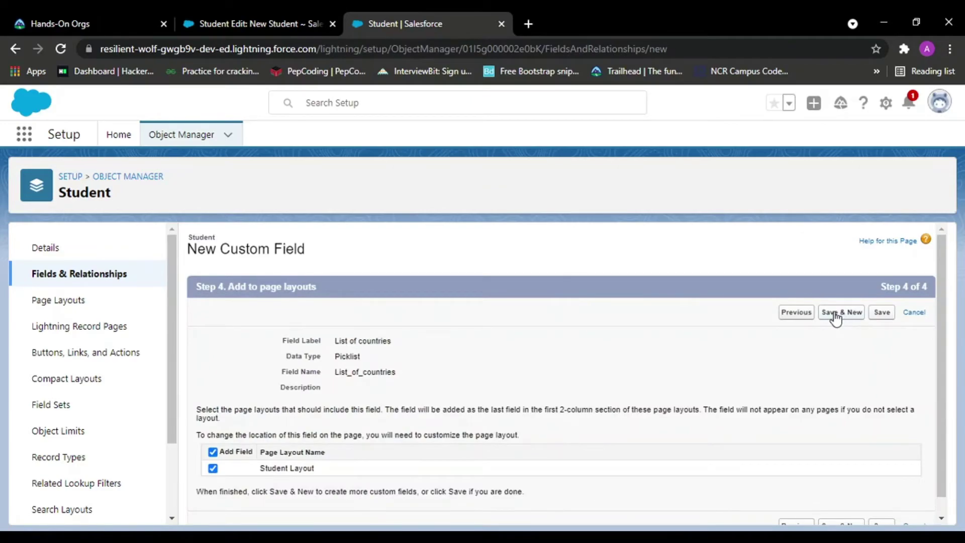
pyautogui.click(856, 315)
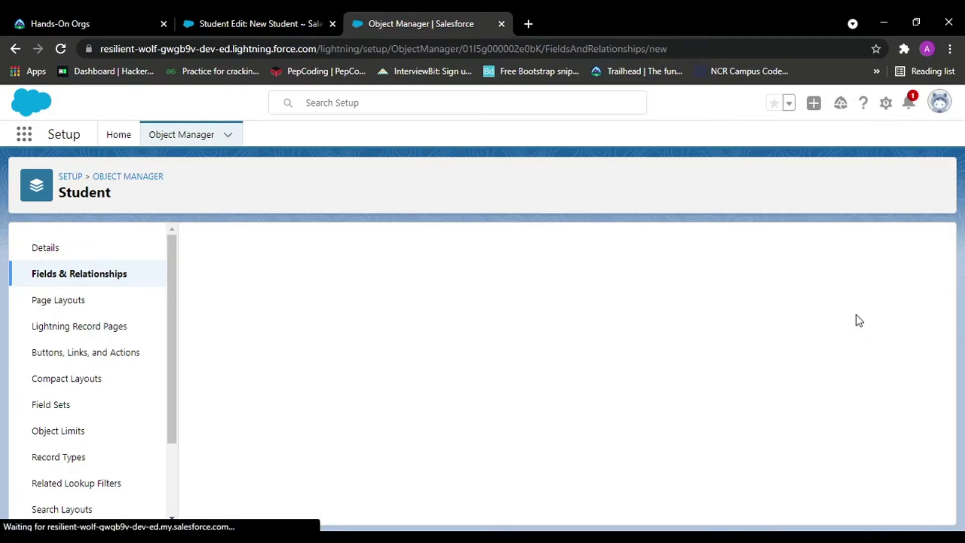
pyautogui.click(255, 18)
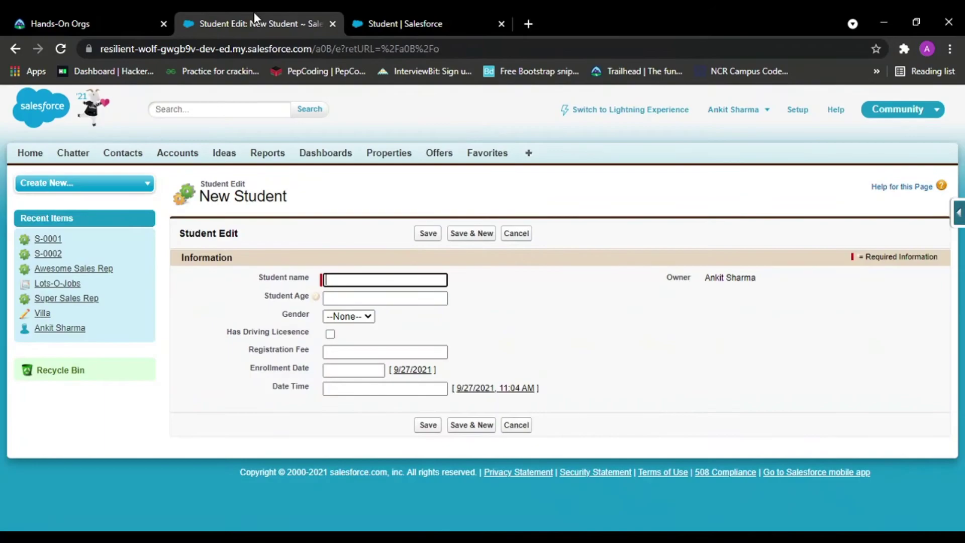
# Reload the New Student form and choose India, then Russia, in List of countries
pyautogui.click(62, 46)
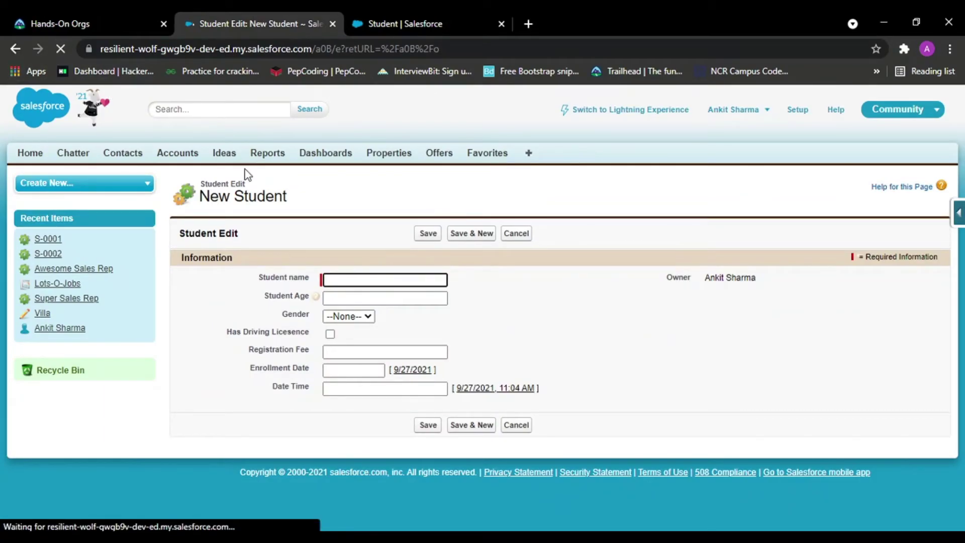
pyautogui.scroll(-1, 390, 392)
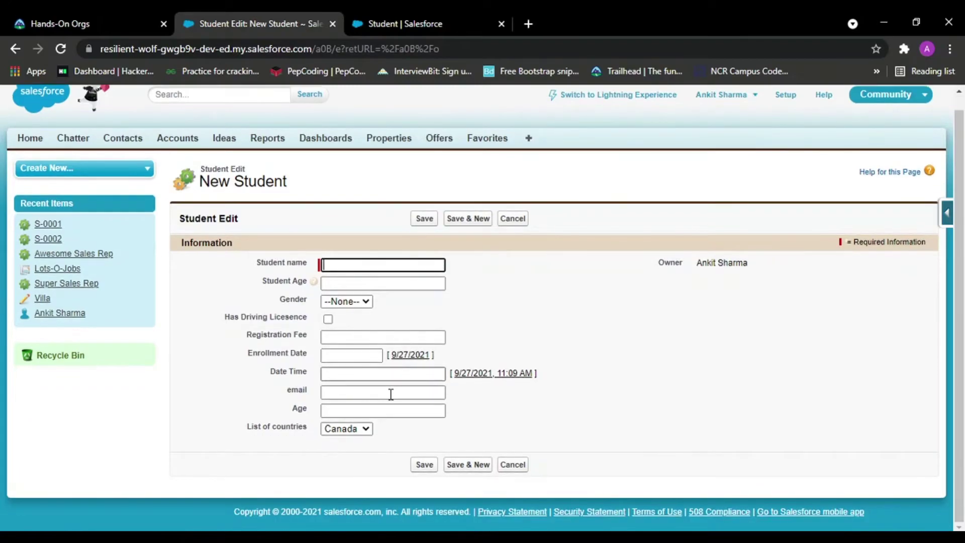
pyautogui.click(364, 429)
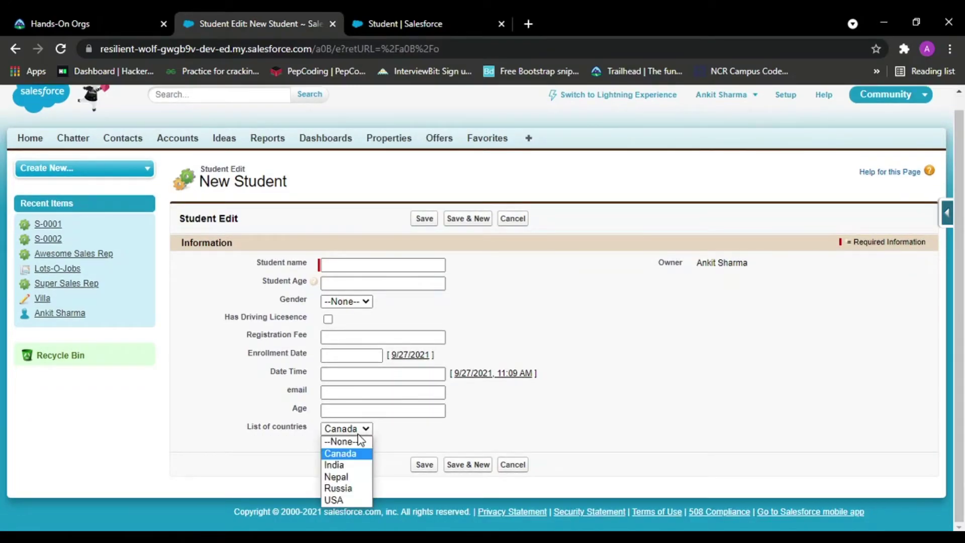
pyautogui.click(336, 469)
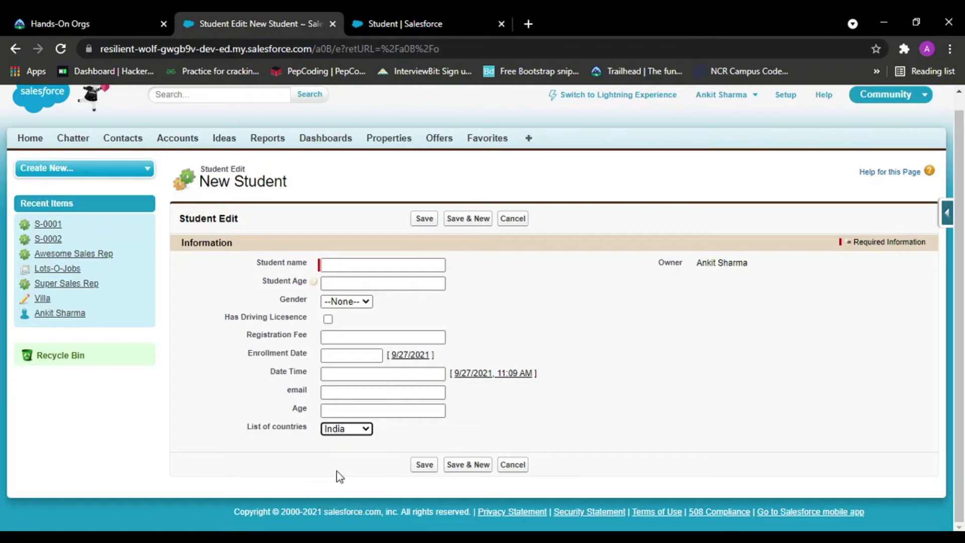
pyautogui.click(348, 431)
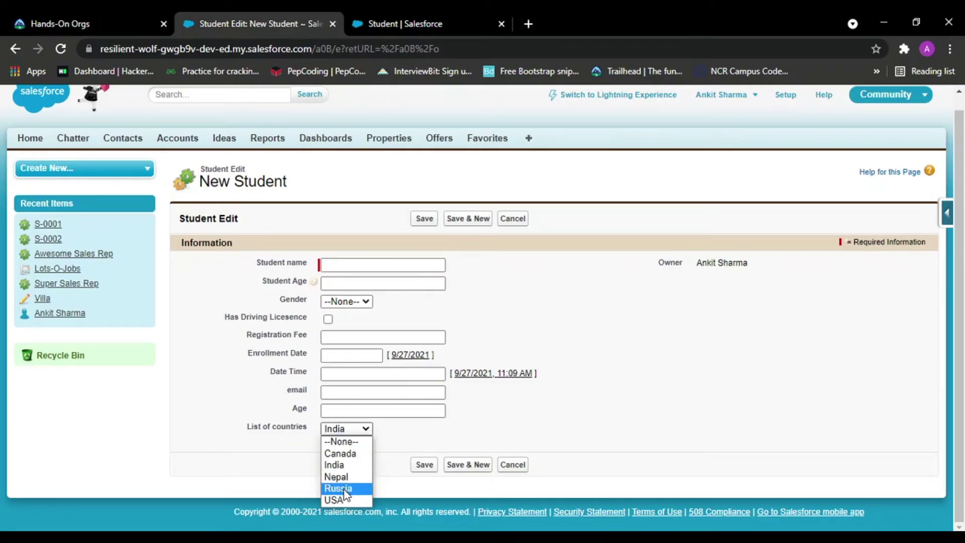
pyautogui.click(344, 488)
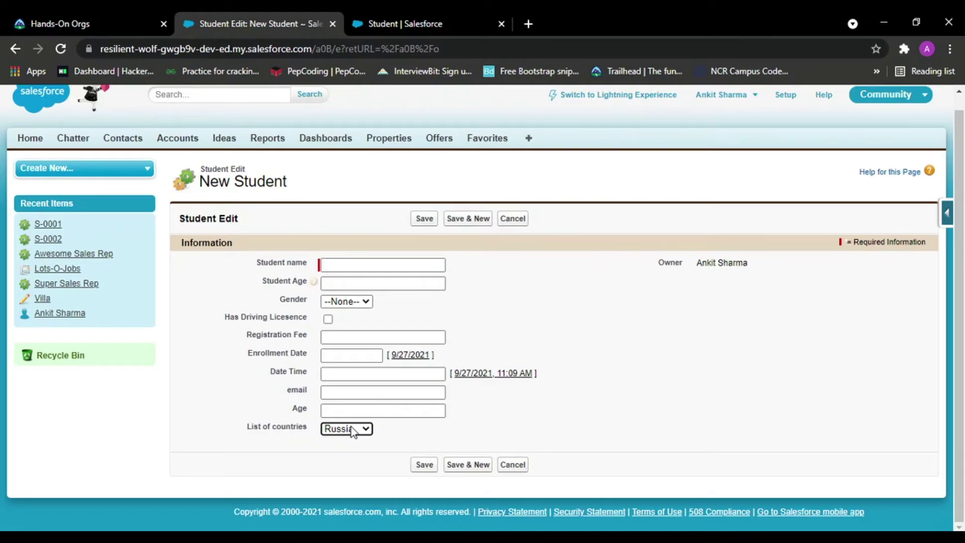
# Choose Text (Encrypted) as the new Student field's data type and continue to details
pyautogui.click(390, 20)
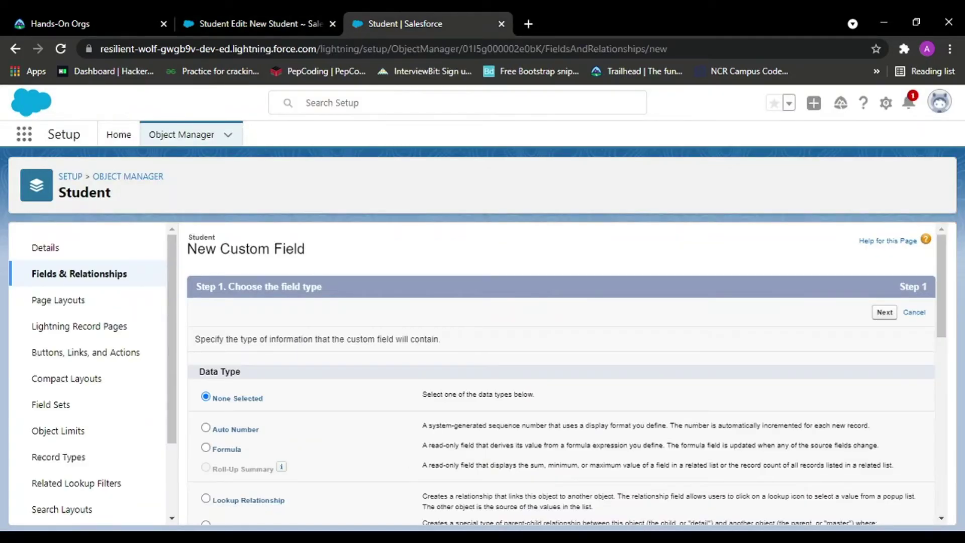
pyautogui.scroll(-10, 387, 431)
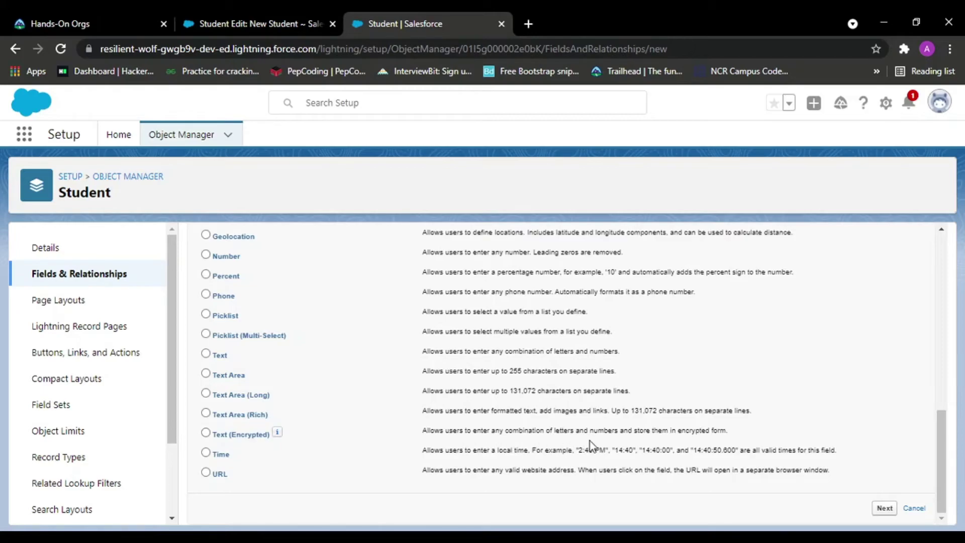
pyautogui.click(206, 433)
pyautogui.click(895, 508)
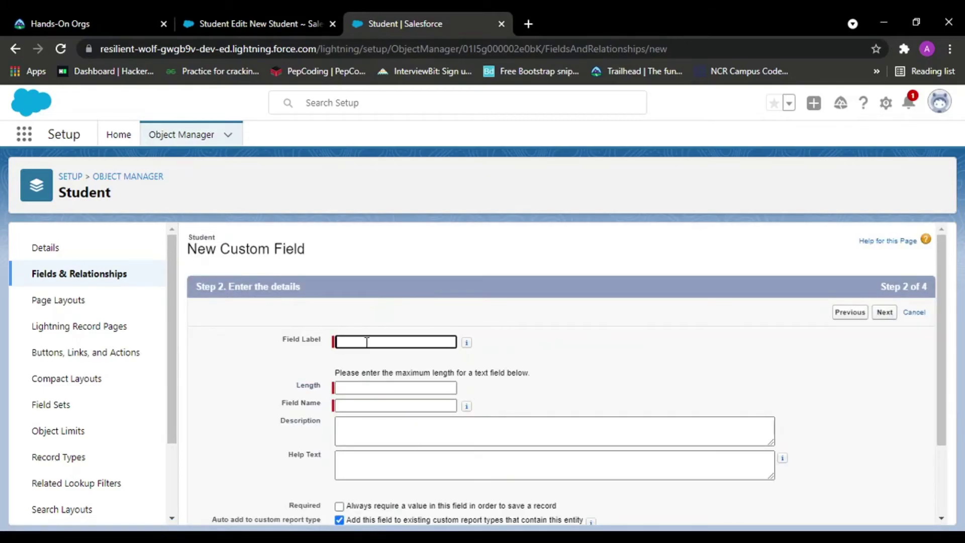
# Label the field 'Encrypted Text' with a maximum length of 50
pyautogui.click(366, 341)
pyautogui.write('End')
pyautogui.write('r')
pyautogui.write('ypted TE')
pyautogui.write('x')
pyautogui.press('BackSpace')
pyautogui.press('BackSpace')
pyautogui.write('ext')
pyautogui.click(369, 388)
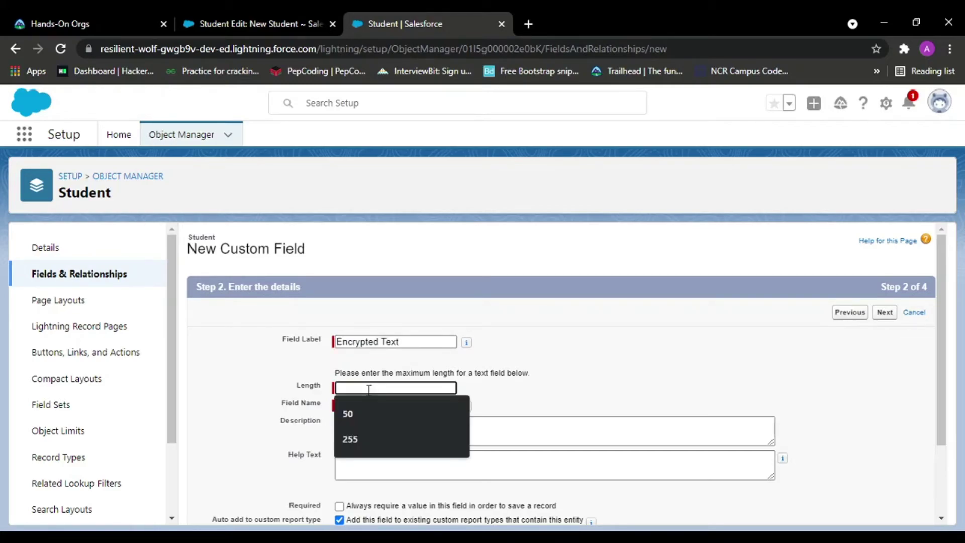
pyautogui.click(367, 414)
pyautogui.scroll(-2, 366, 409)
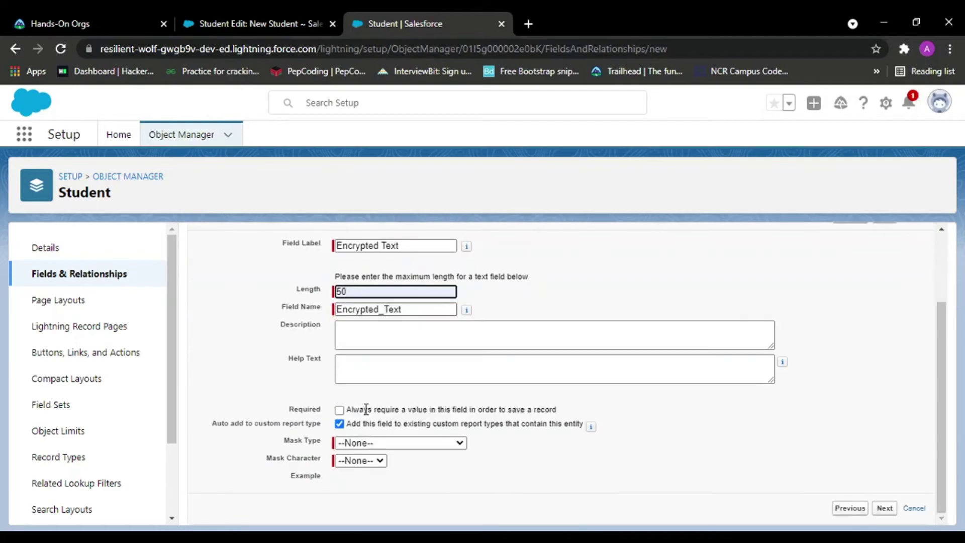
# Mask all characters with the asterisk, accept security and layout defaults, and save the field
pyautogui.click(408, 442)
pyautogui.click(408, 442)
pyautogui.click(408, 443)
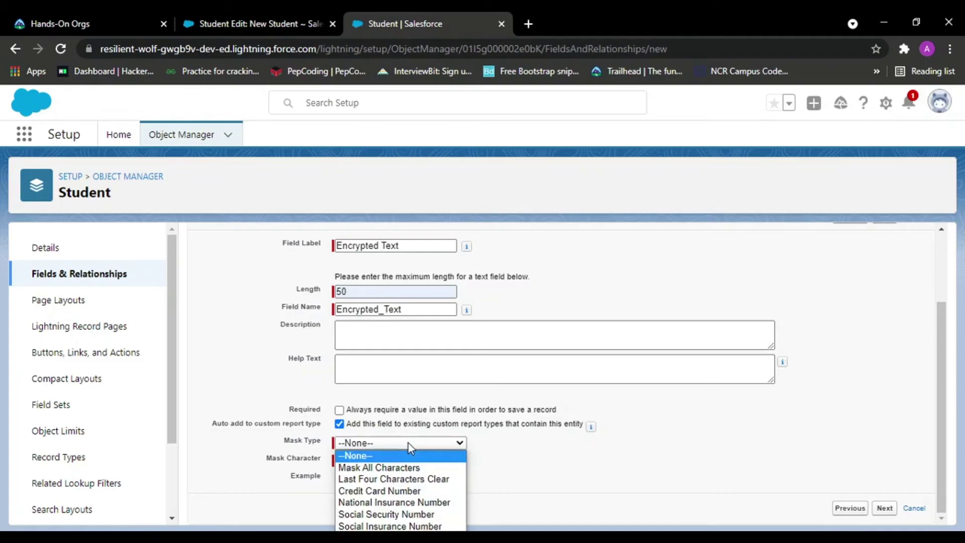
pyautogui.click(385, 468)
pyautogui.click(372, 461)
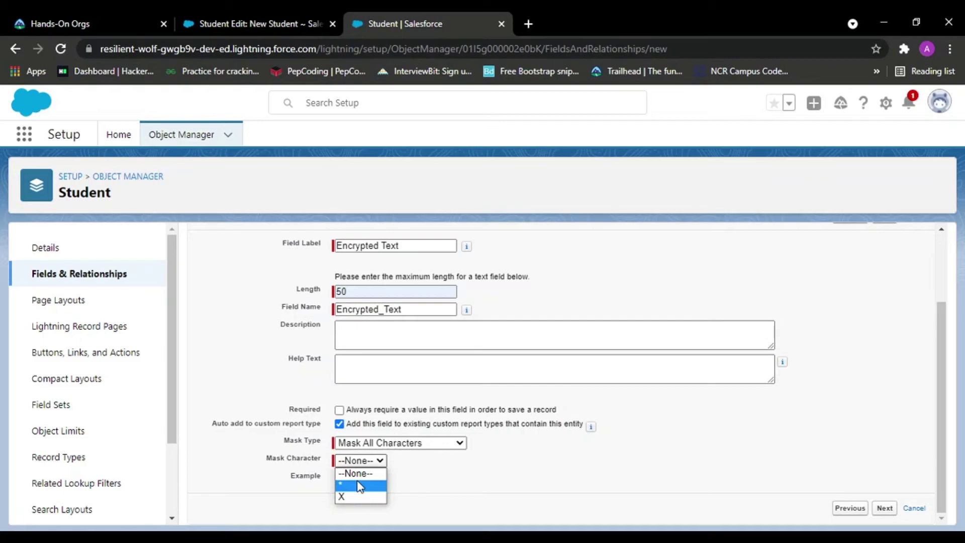
pyautogui.click(359, 486)
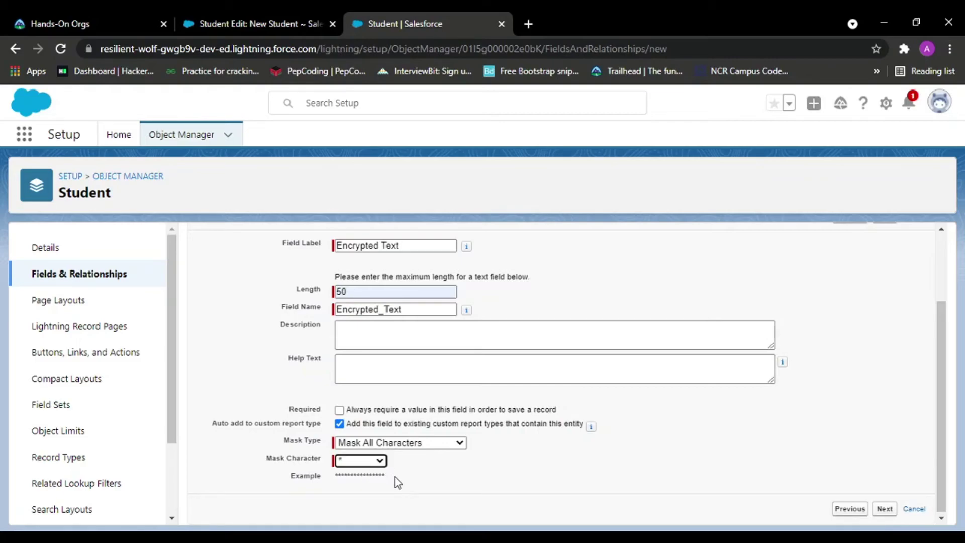
pyautogui.moveTo(383, 478); pyautogui.dragTo(327, 483)
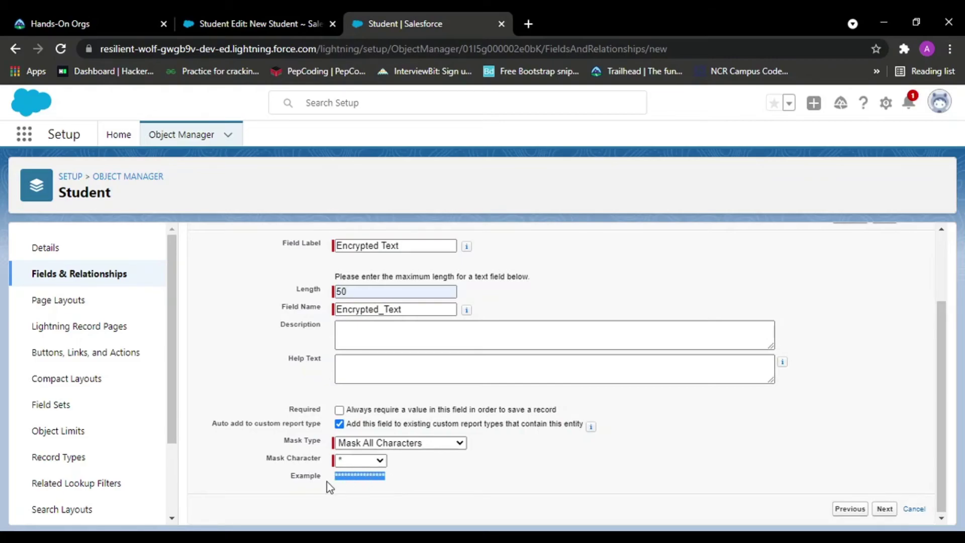
pyautogui.click(880, 514)
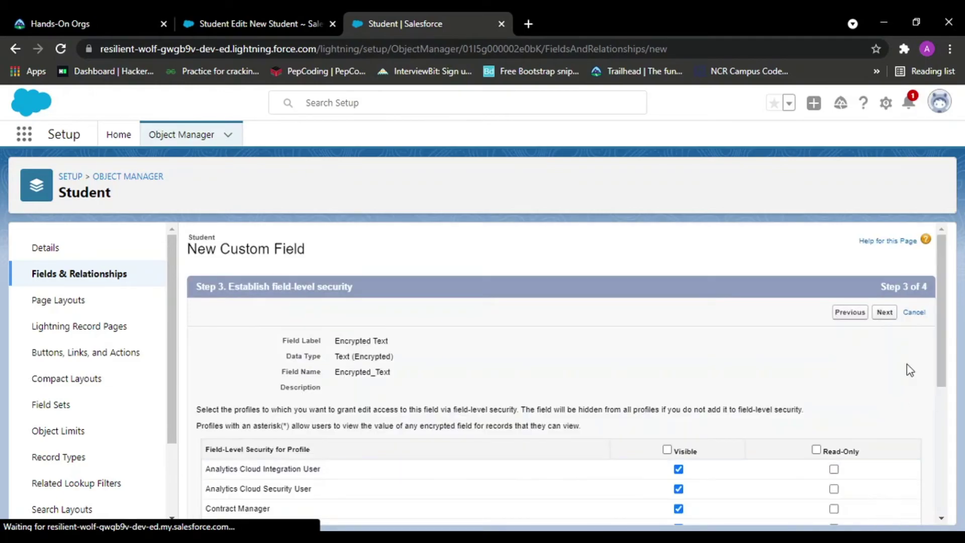
pyautogui.click(885, 312)
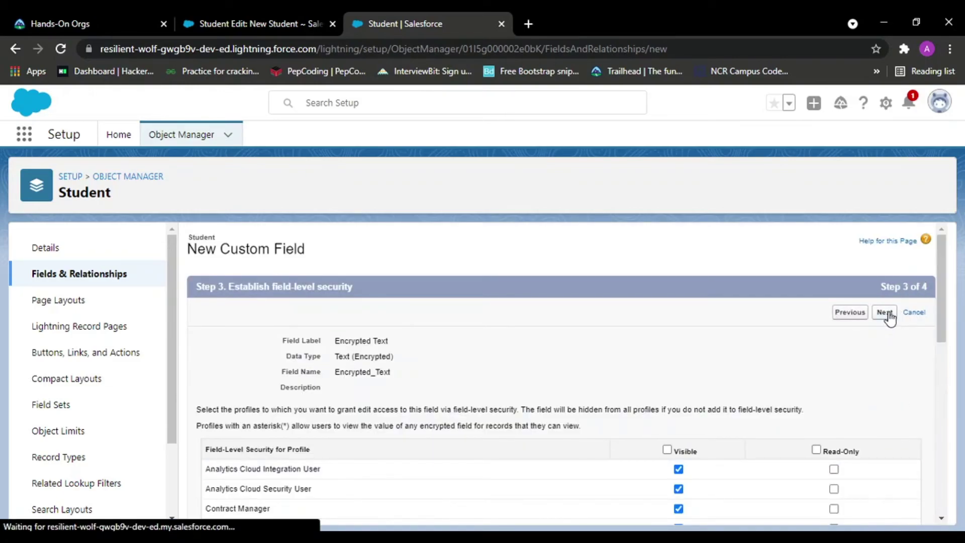
pyautogui.click(887, 313)
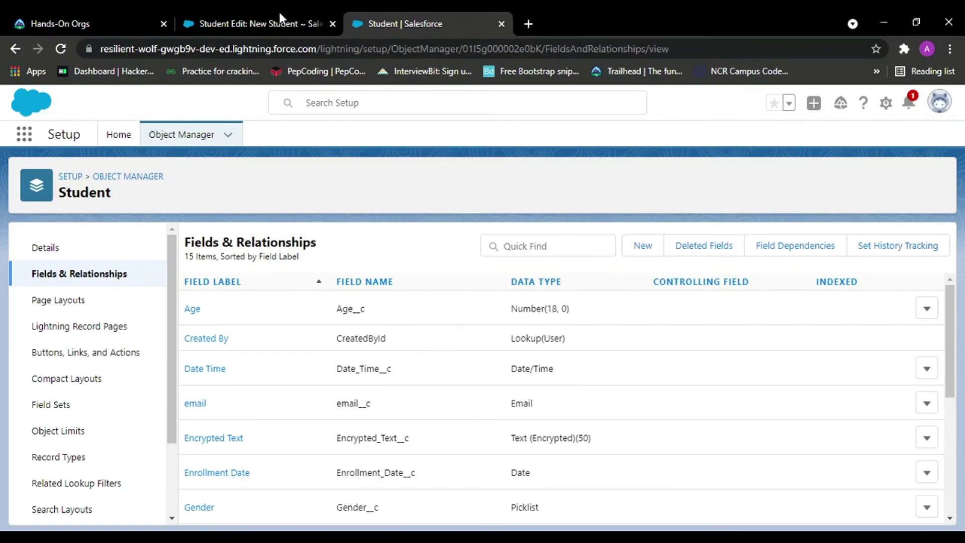
# Reload the New Student form and enter Encrypted Text 'Hello world', name 'Test OBject', age 22
pyautogui.click(279, 20)
pyautogui.click(61, 50)
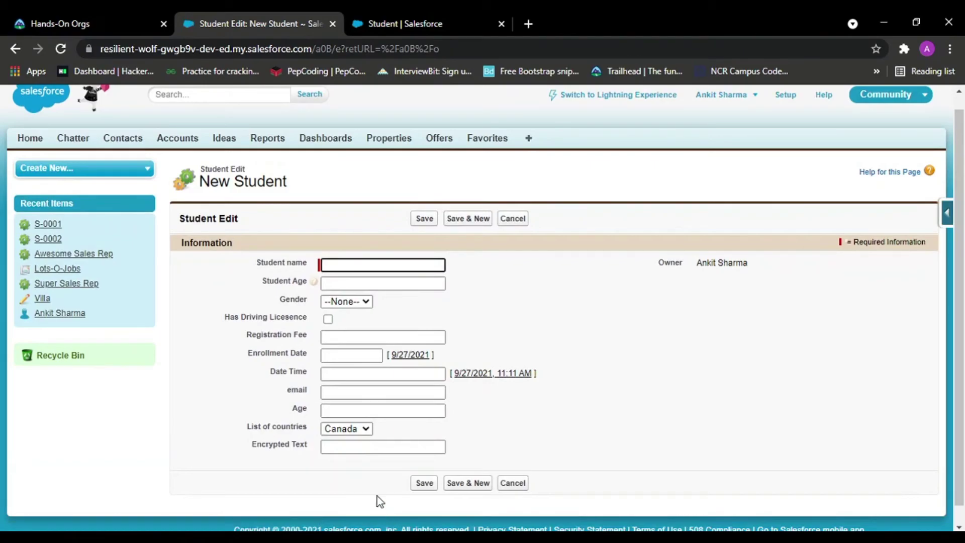
pyautogui.click(352, 444)
pyautogui.write('Hello world')
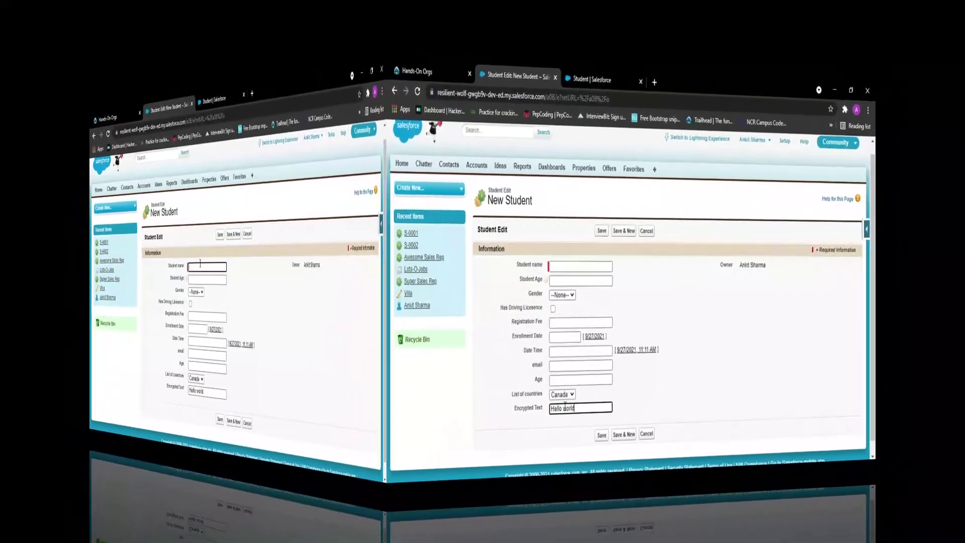
pyautogui.write('Test')
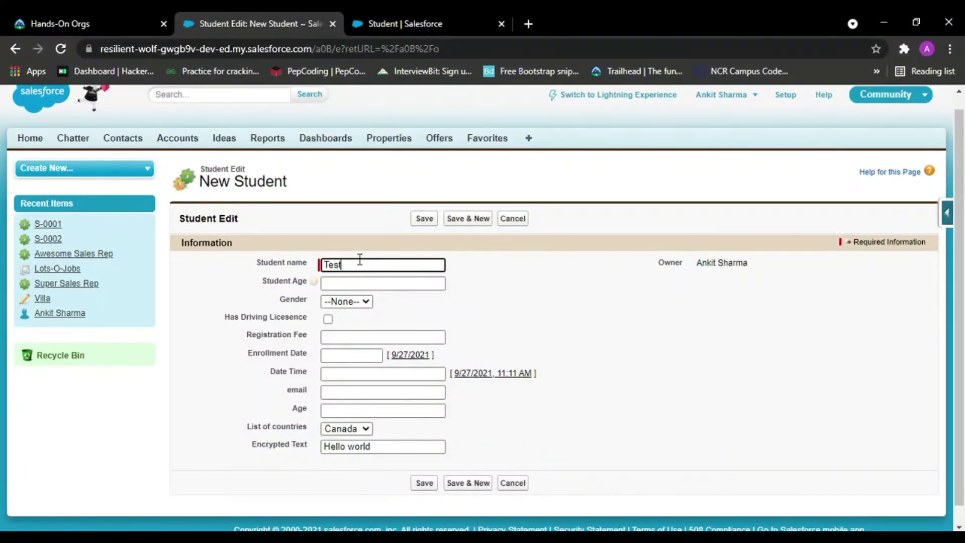
pyautogui.write(' OBject')
pyautogui.click(359, 286)
pyautogui.write('22')
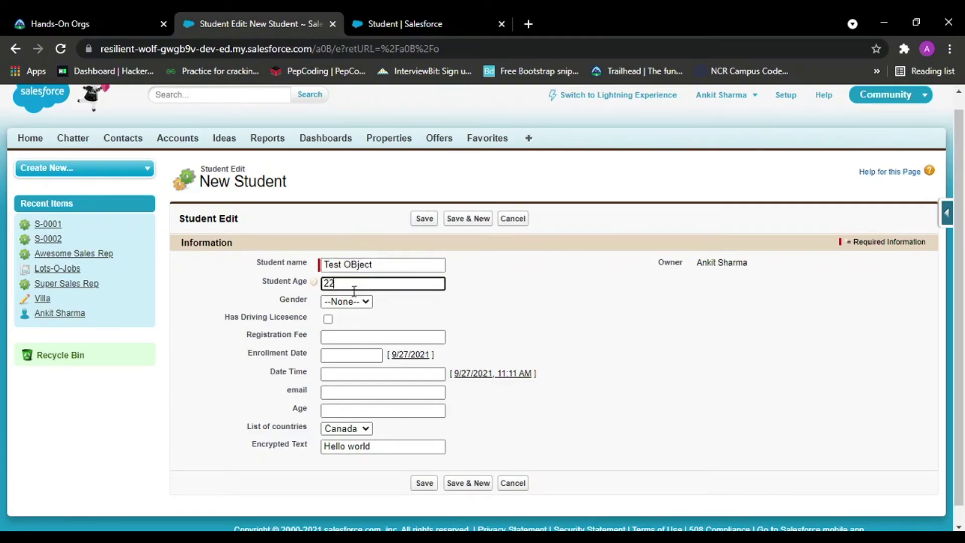
# Set gender Male, tick driving licence, fee 2344, and both dates to 9/28/2021
pyautogui.click(355, 305)
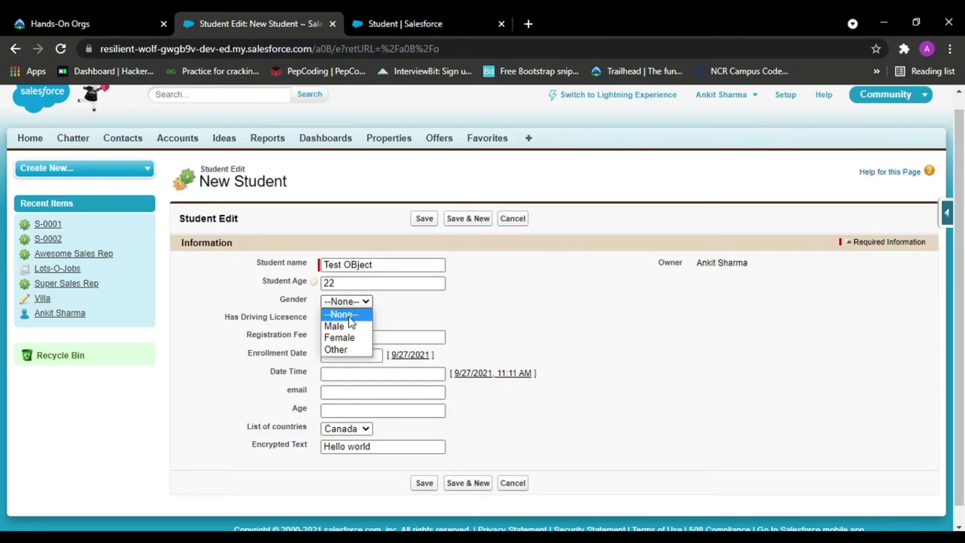
pyautogui.click(333, 325)
pyautogui.click(328, 320)
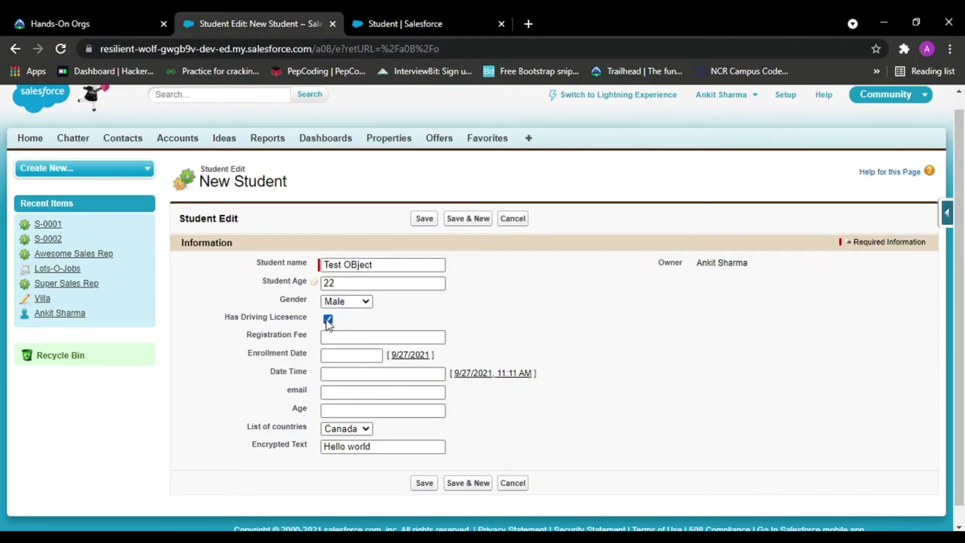
pyautogui.click(339, 334)
pyautogui.write('2344')
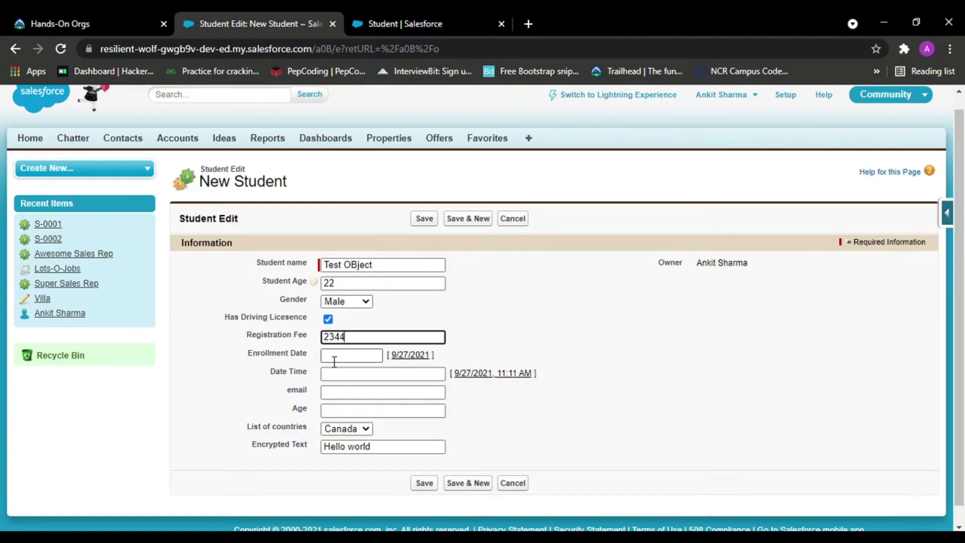
pyautogui.click(337, 354)
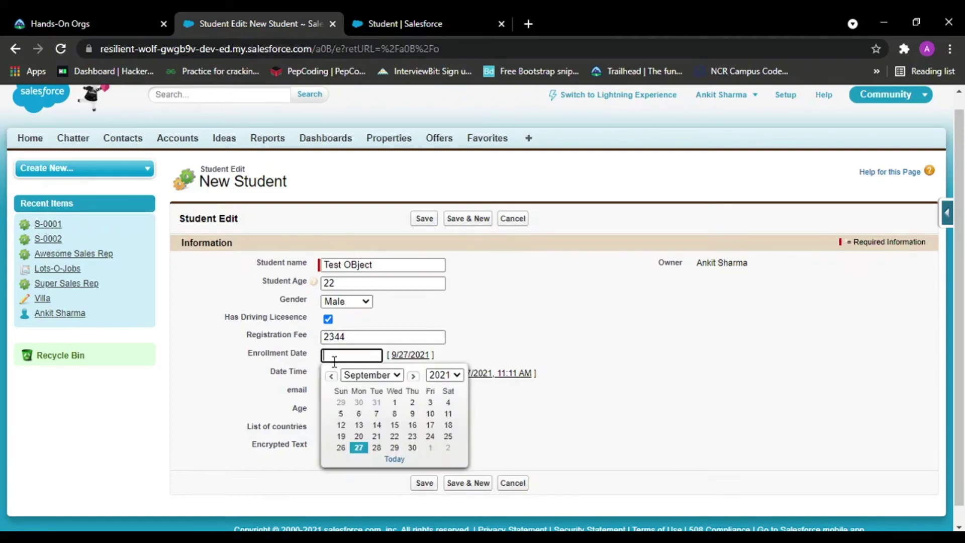
pyautogui.click(380, 446)
pyautogui.click(351, 376)
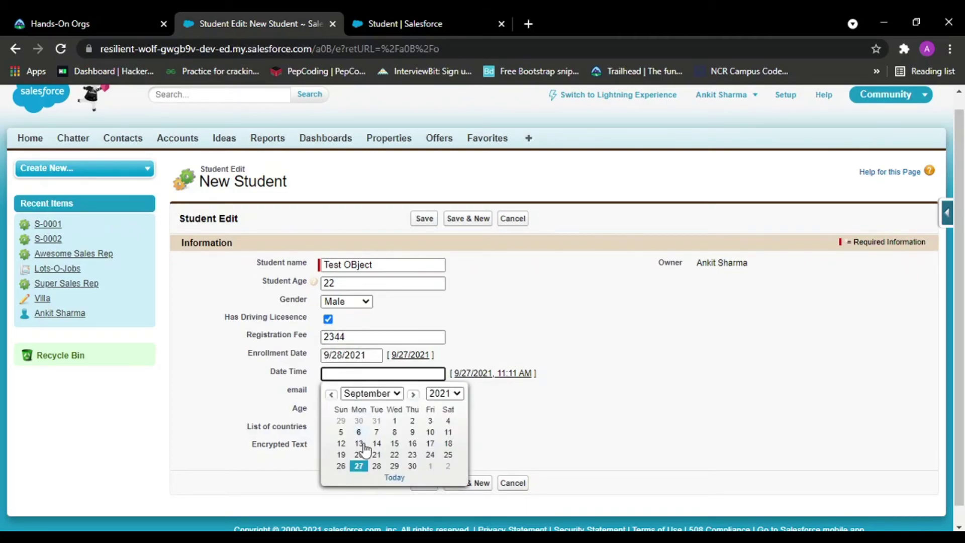
pyautogui.click(378, 466)
# Enter an email address and Age 22, then save the student record
pyautogui.click(378, 393)
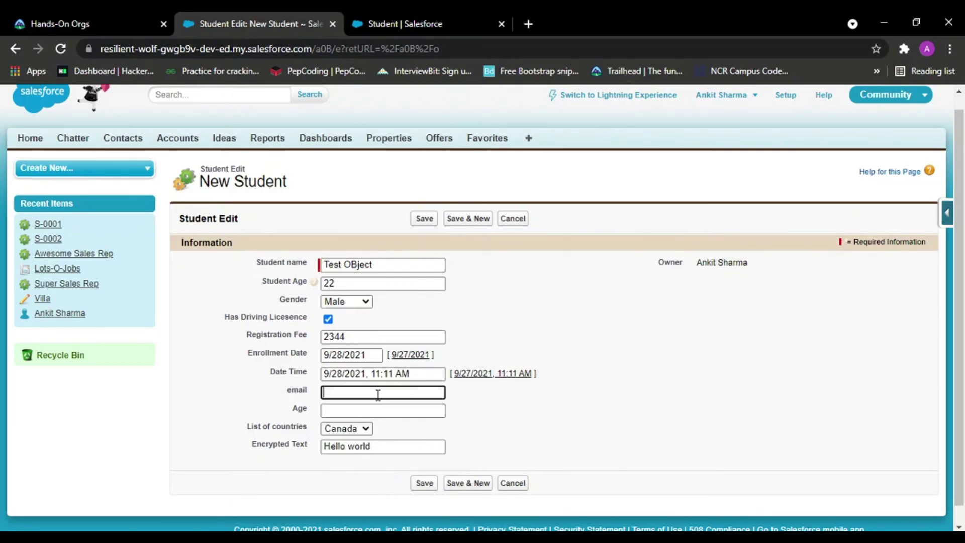
pyautogui.write('abc@gm')
pyautogui.write('ai')
pyautogui.write('l.com')
pyautogui.press('Tab')
pyautogui.write('44')
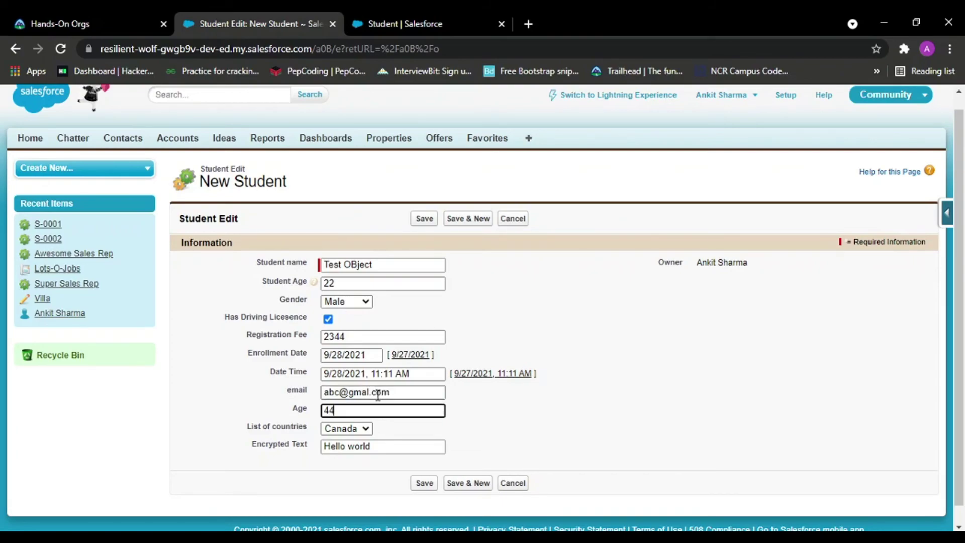
pyautogui.press('BackSpace')
pyautogui.press('BackSpace')
pyautogui.write('22')
pyautogui.click(425, 485)
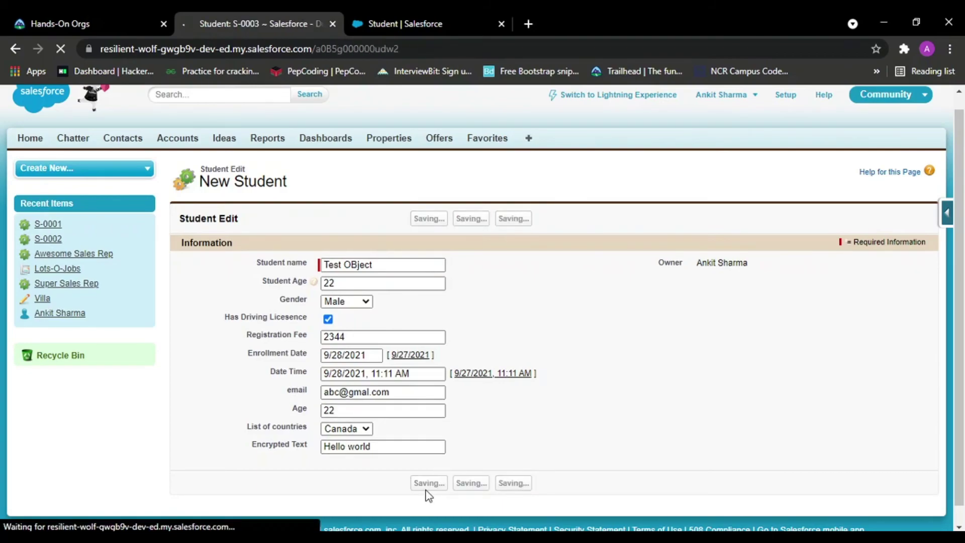
# Highlight the asterisk-masked Encrypted Text on S-0003 and switch to Lightning Experience
pyautogui.moveTo(355, 429); pyautogui.dragTo(309, 432)
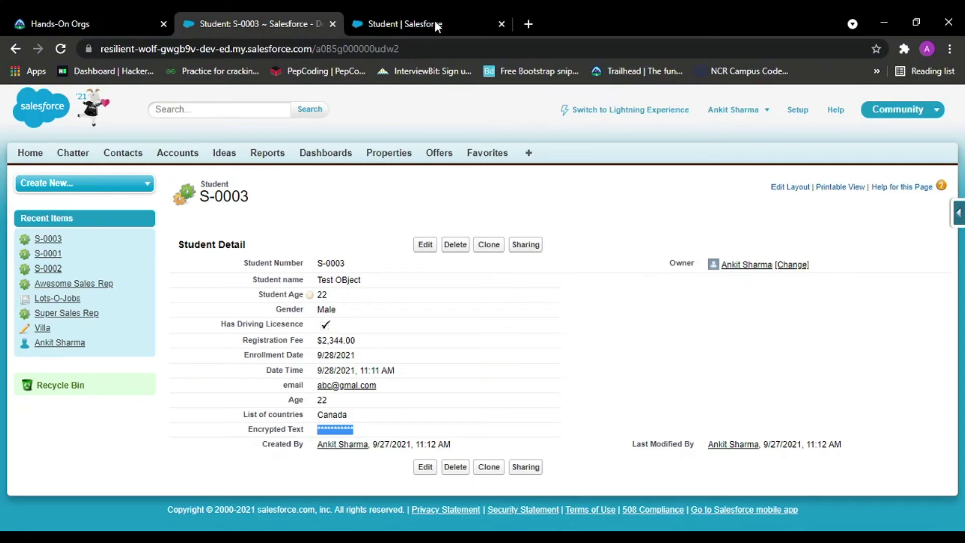
pyautogui.click(617, 119)
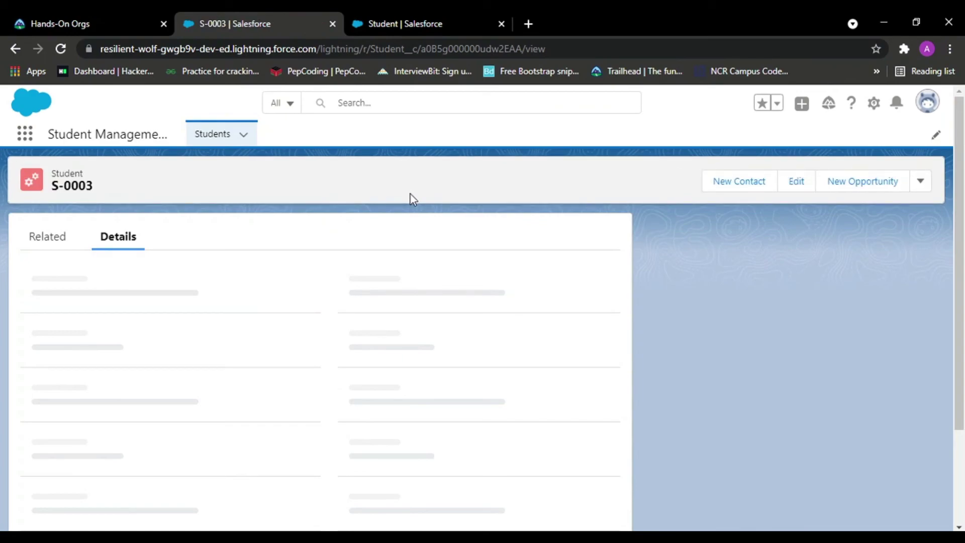
# Scroll the S-0003 Lightning record to check its masked value, dismissing the compact-setting panel
pyautogui.scroll(-3, 173, 367)
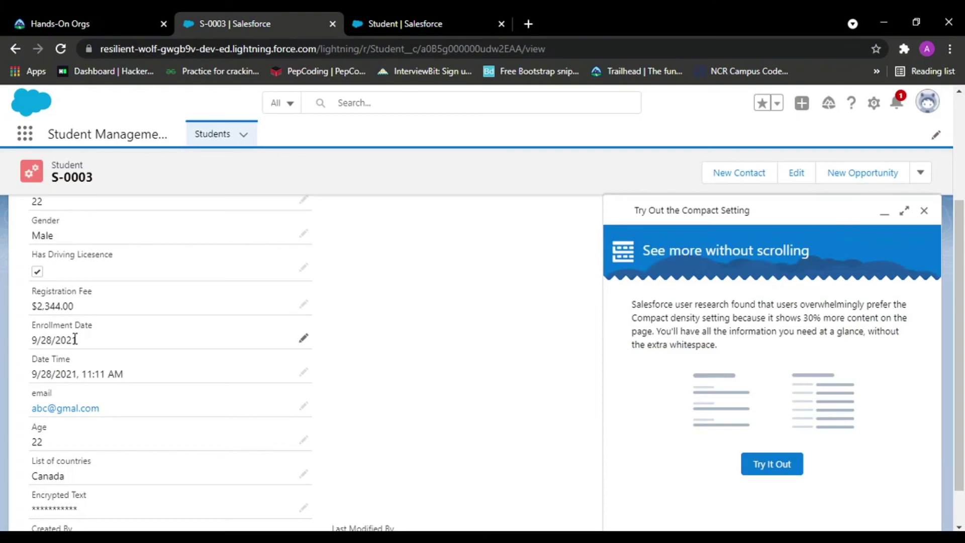
pyautogui.click(925, 207)
pyautogui.scroll(-1, 161, 350)
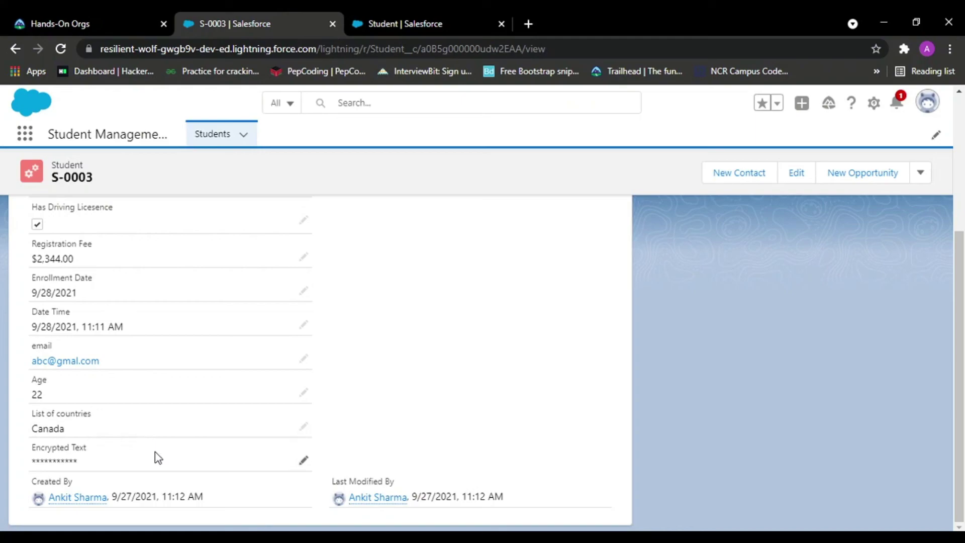
pyautogui.scroll(4, 342, 321)
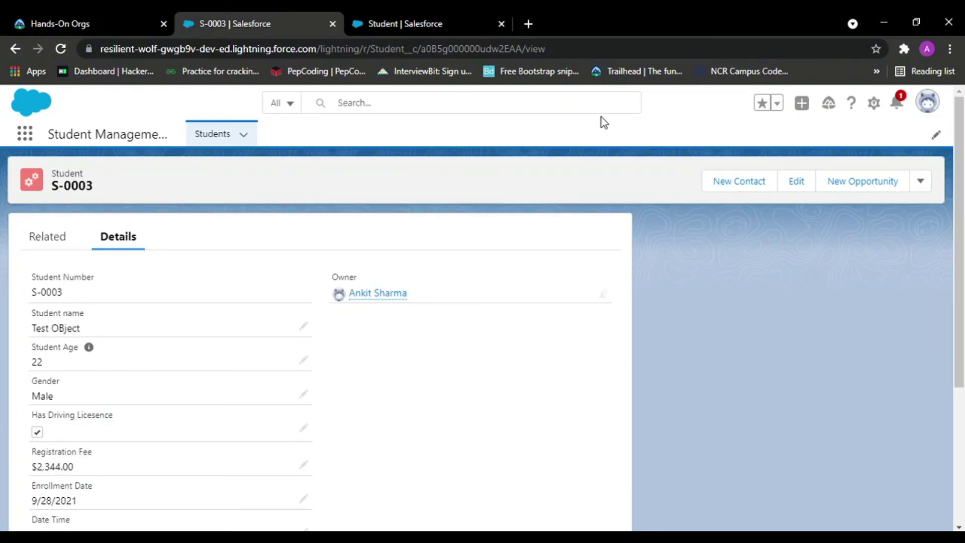
# Open a new Student form from the Students list, close it unsaved, and return to Student's fields
pyautogui.click(200, 136)
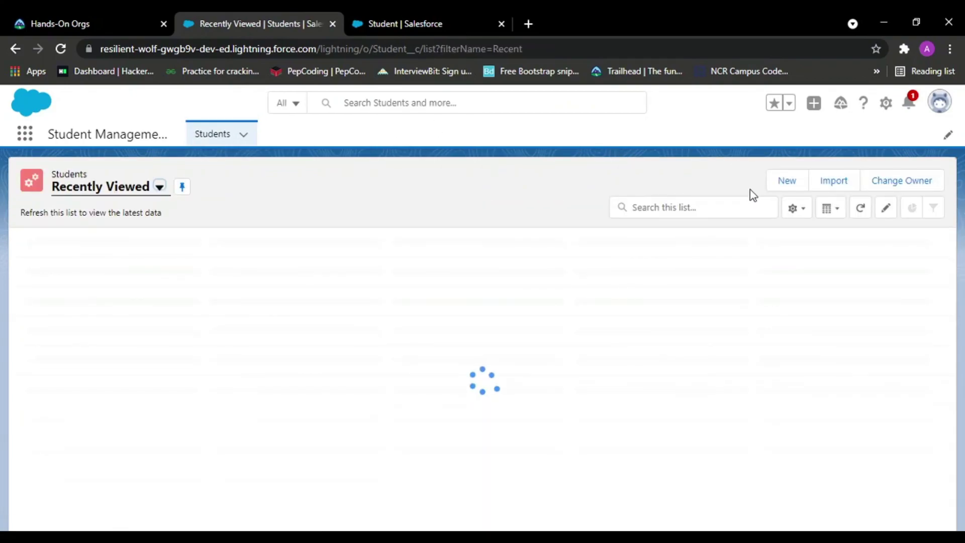
pyautogui.click(785, 192)
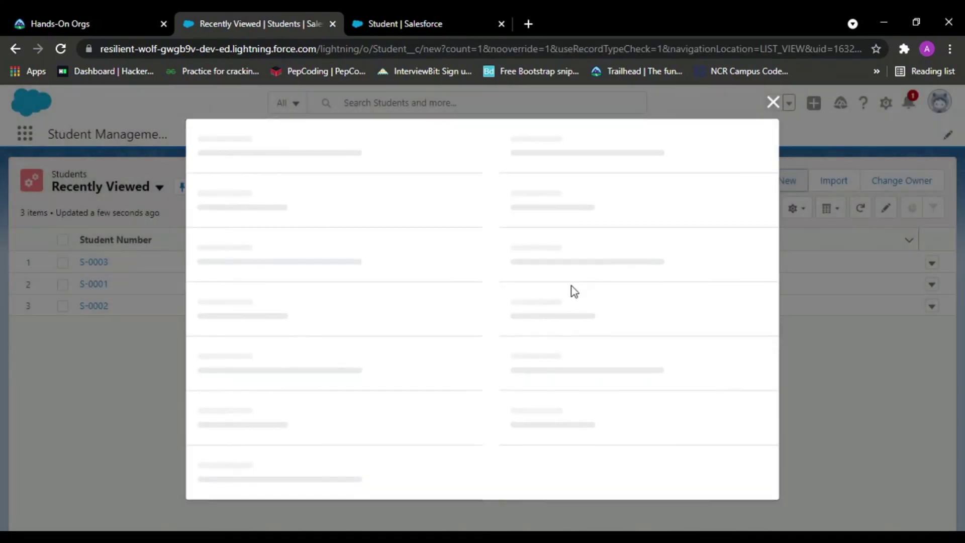
pyautogui.scroll(-1, 415, 340)
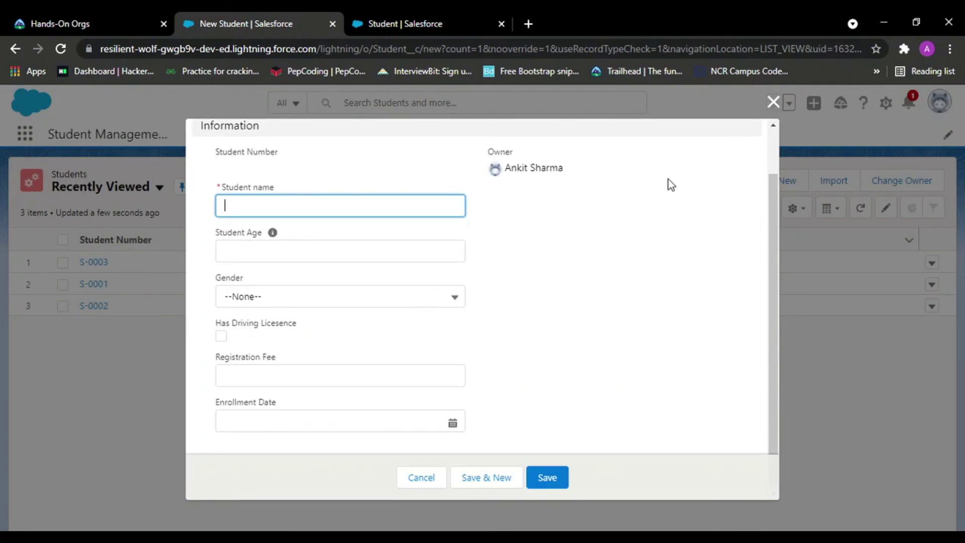
pyautogui.click(771, 103)
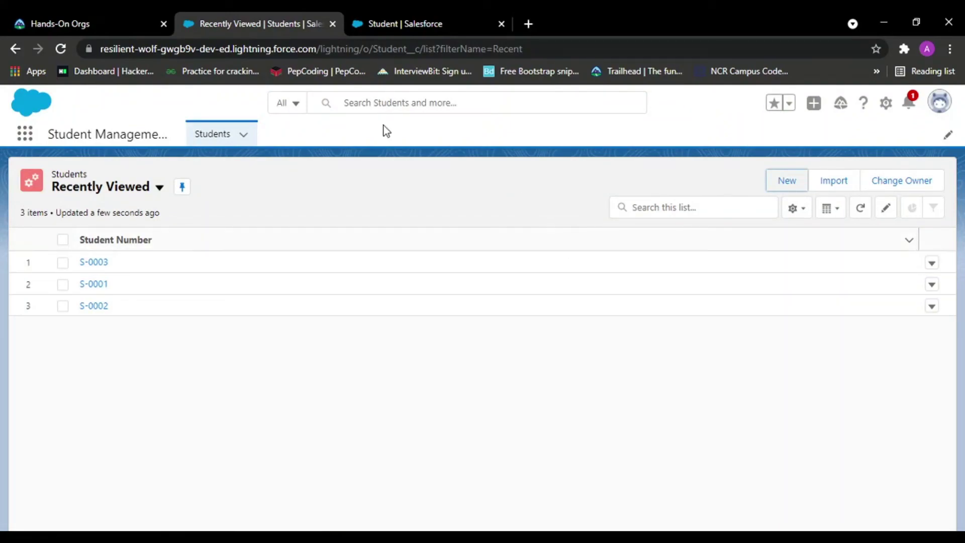
pyautogui.click(390, 13)
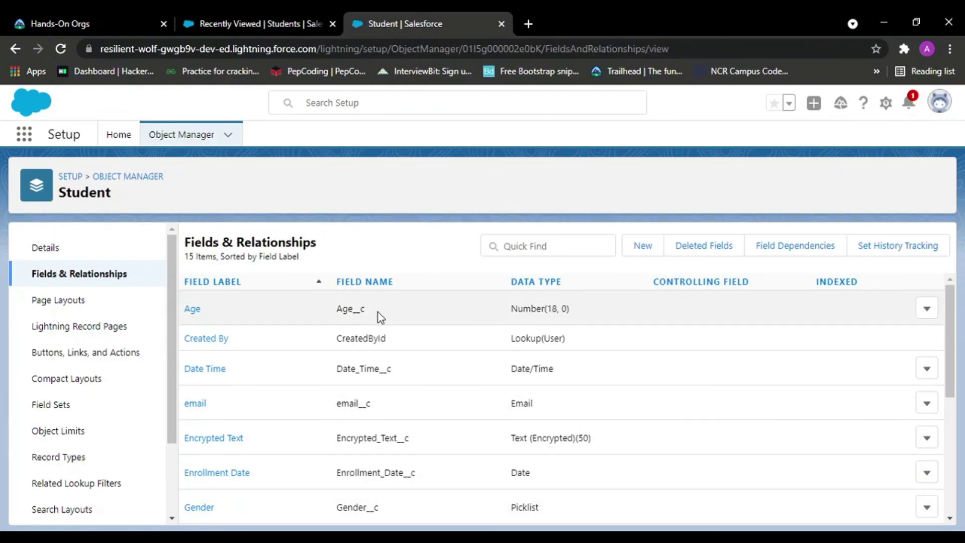
pyautogui.scroll(-1, 378, 315)
pyautogui.scroll(-2, 379, 315)
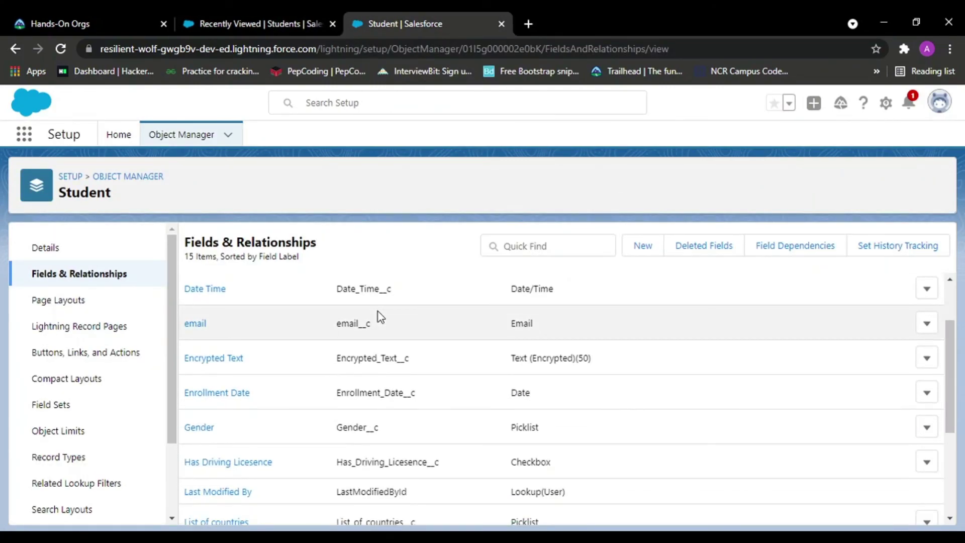